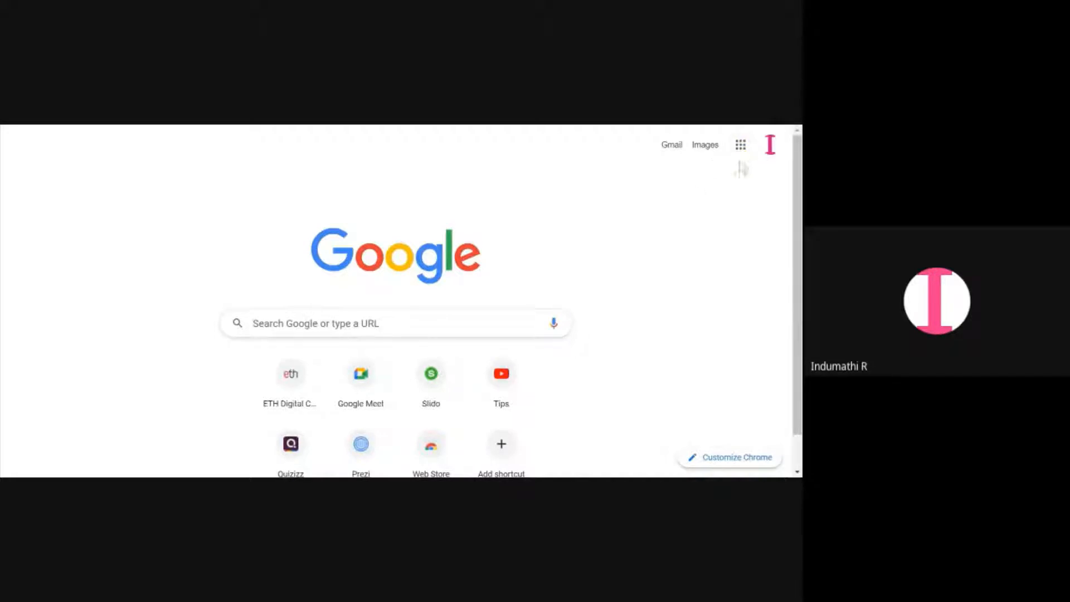
Create a new blank form in Google Forms from the apps launcher
left_click(741, 145)
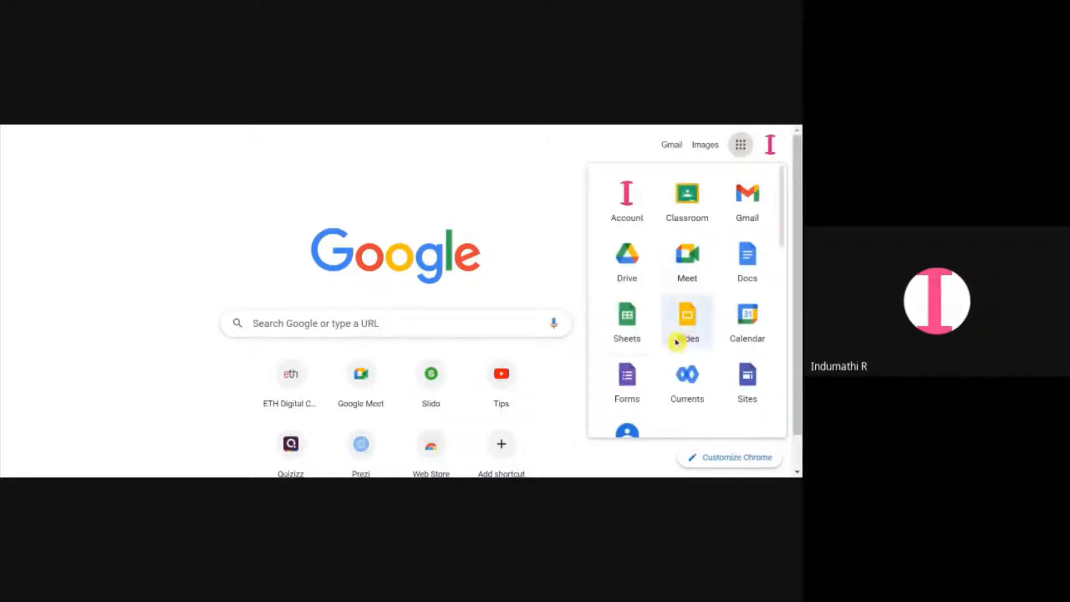
left_click(633, 389)
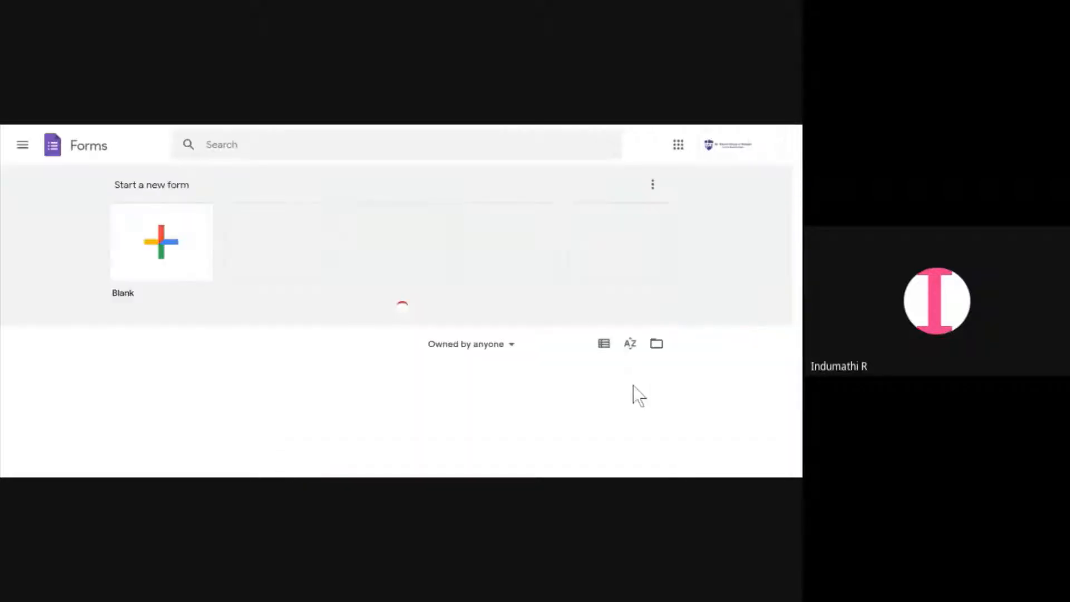
left_click(140, 245)
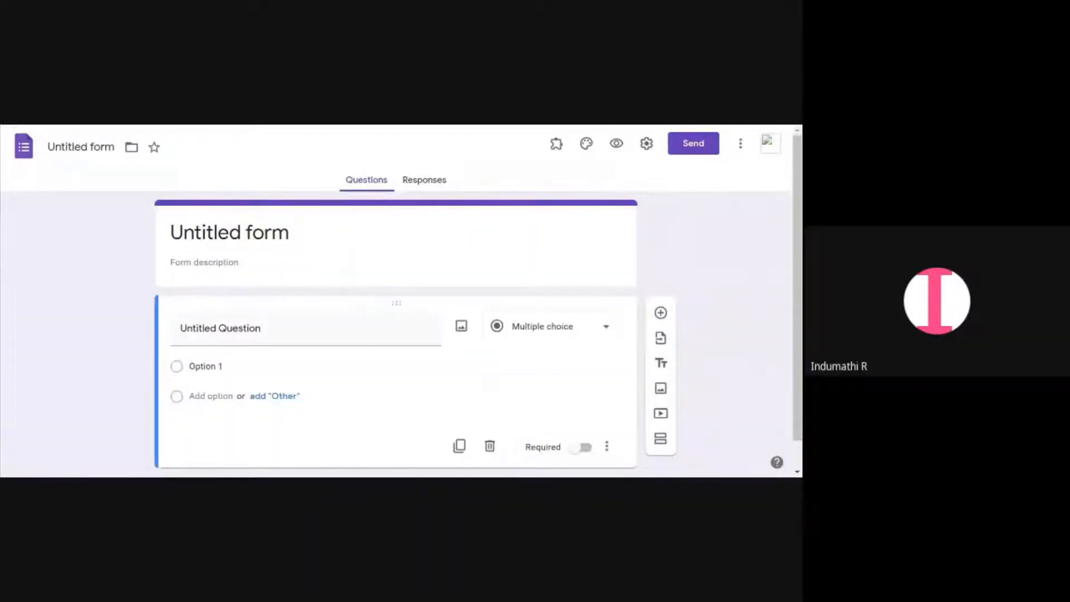
Rename the form document as 4B MATH
left_click(81, 147)
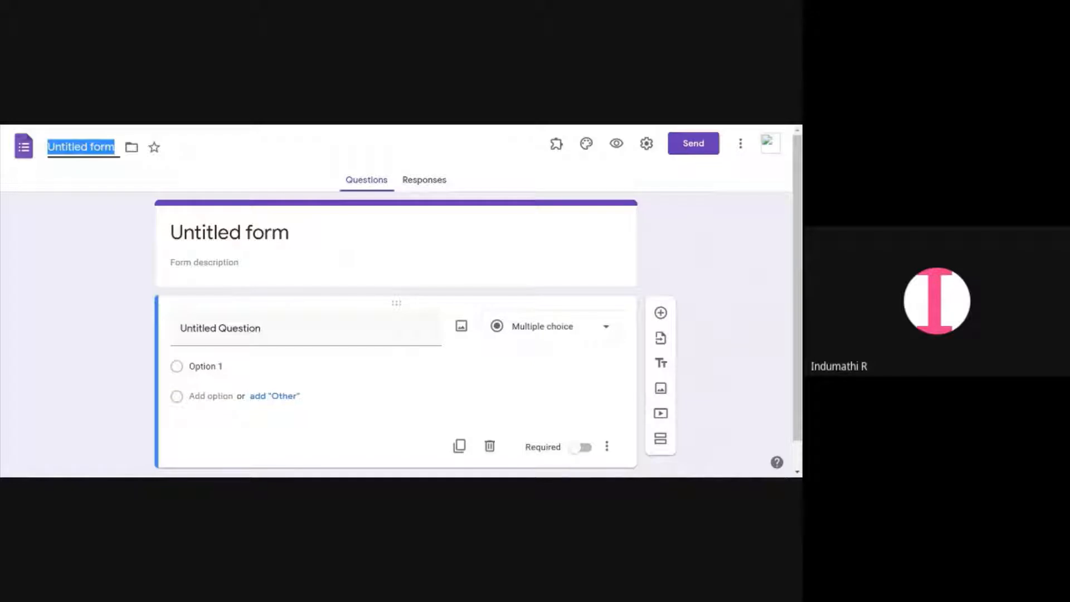
type("4")
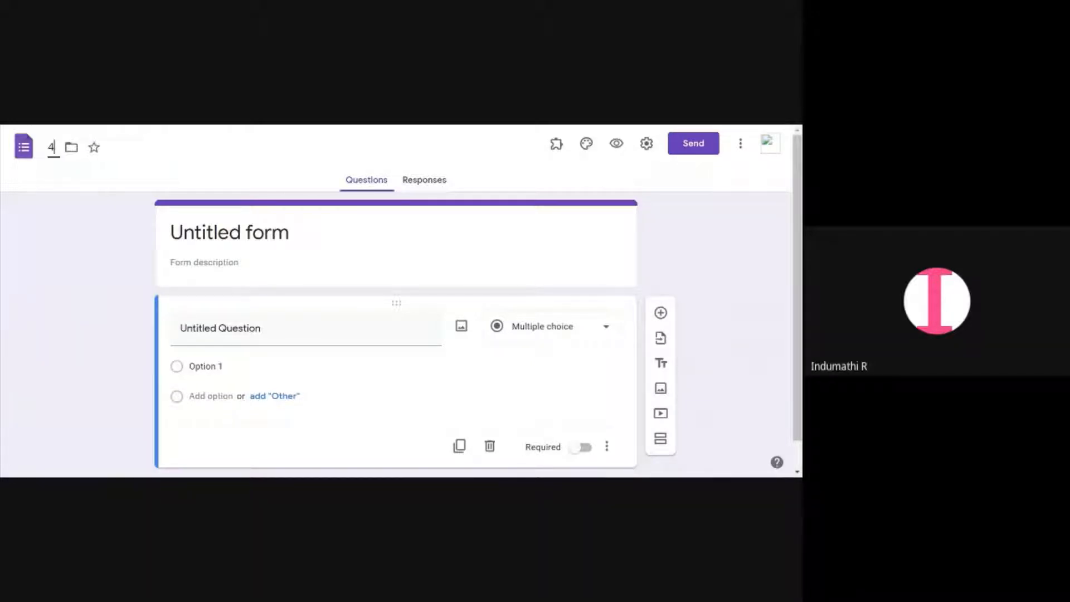
type("B M")
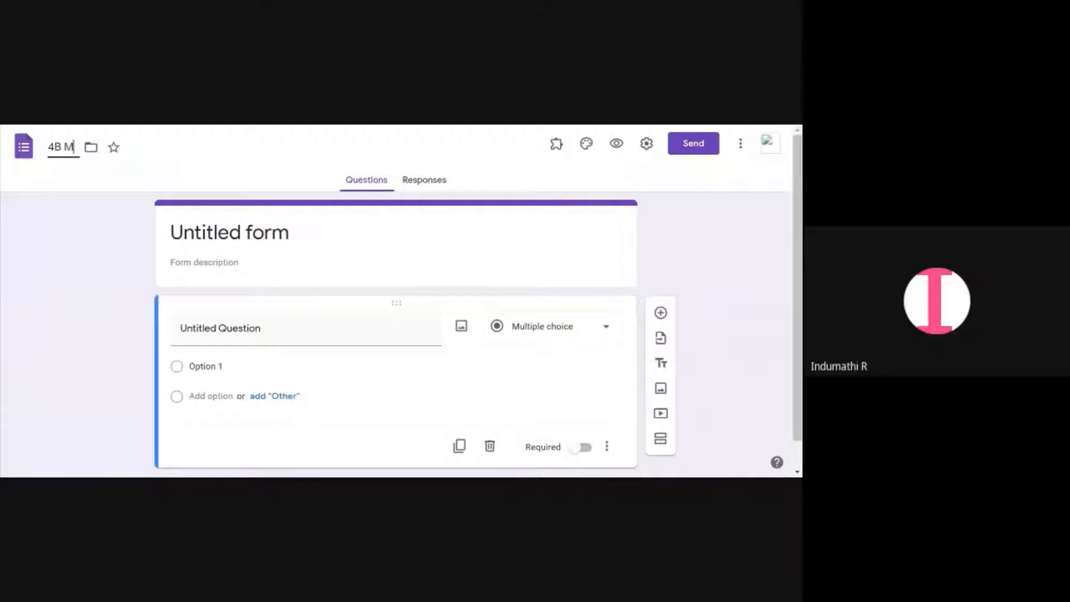
type("ATH")
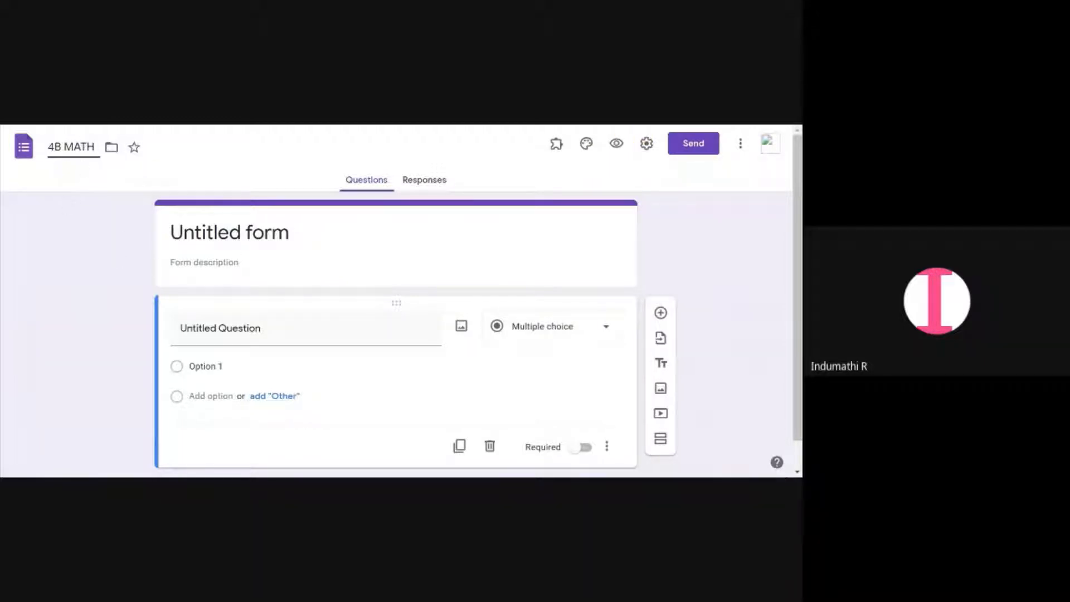
Enter DATE: 23/9/2021 as the first line of the form description
left_click(244, 232)
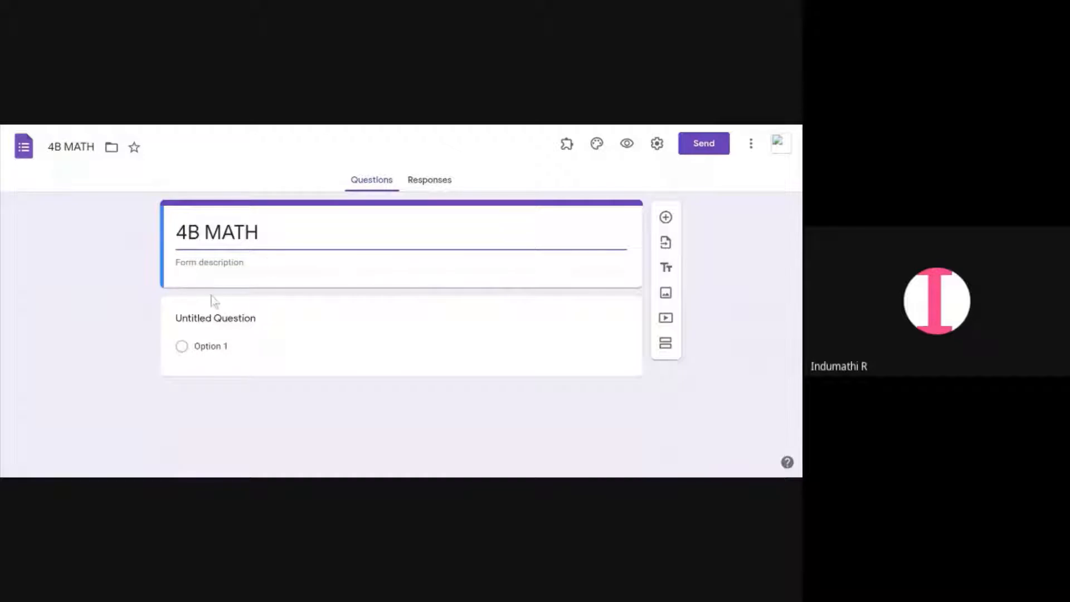
left_click(209, 263)
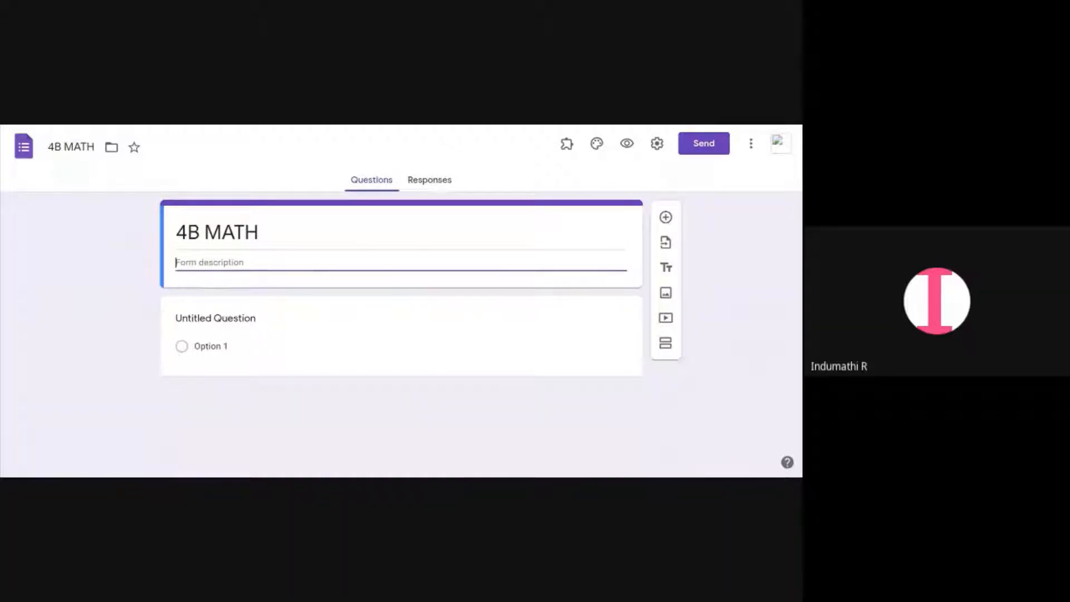
type("DATE: ")
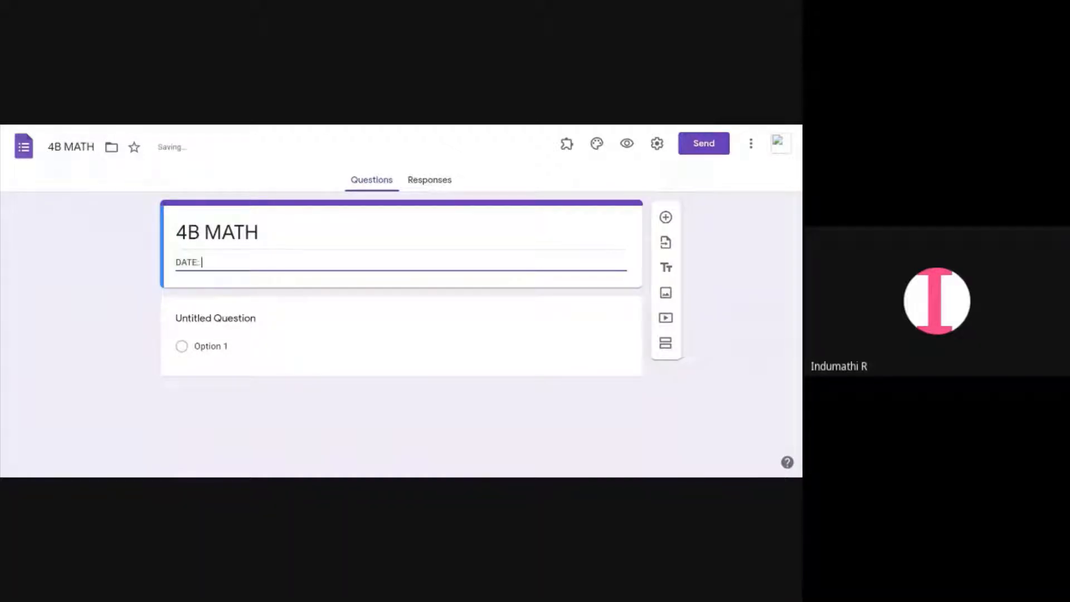
type("23/9/2021")
key("Return")
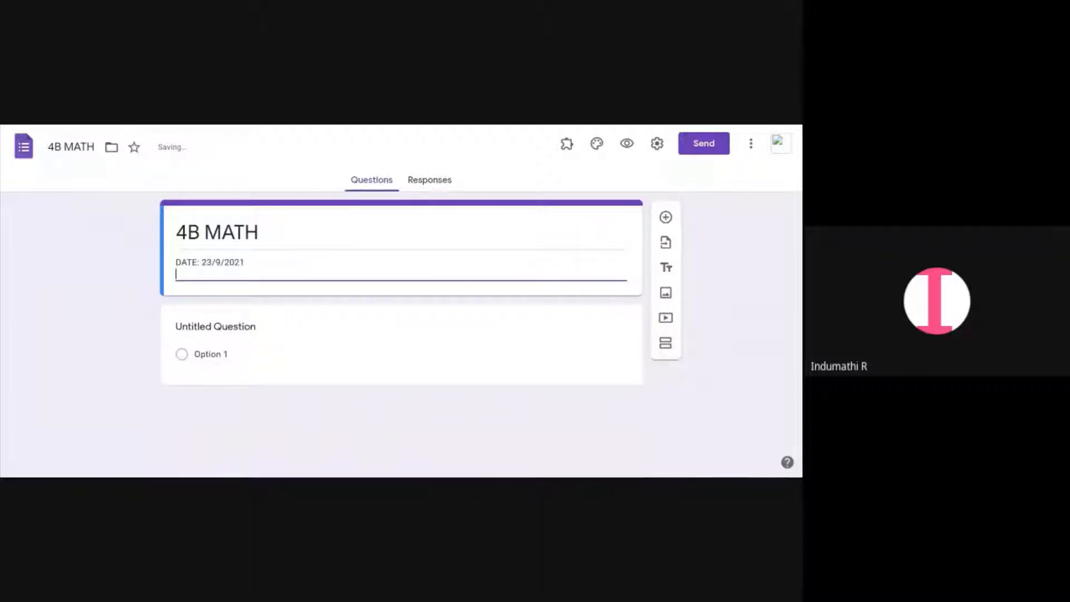
Add the lines MARKS:, SKILLS: and TIME: 1 HR to the form description
type("MARKS:")
key("Return")
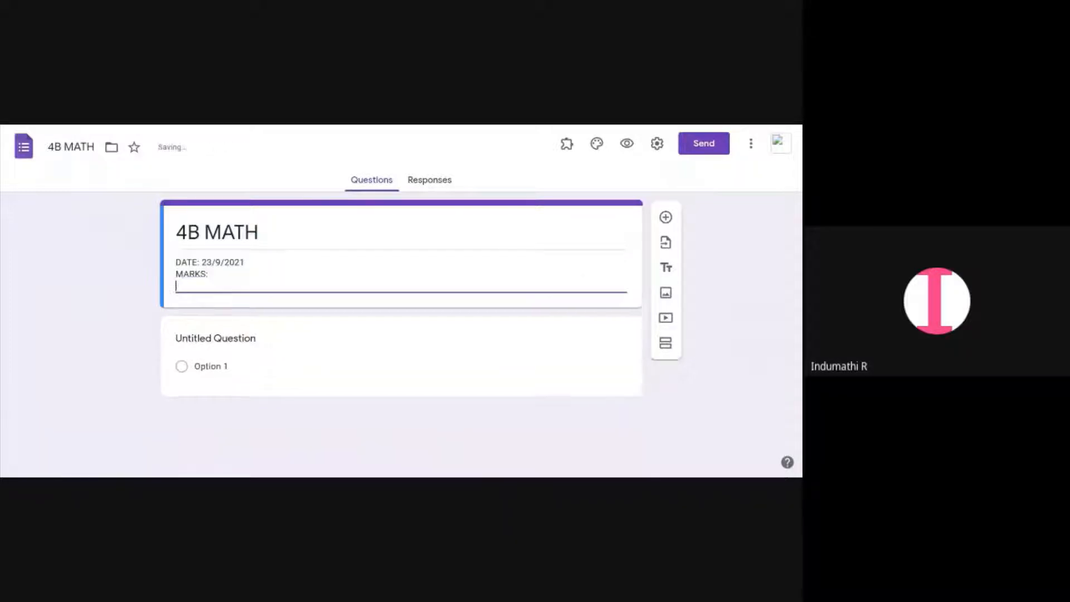
type("SKILLS:")
key("Return")
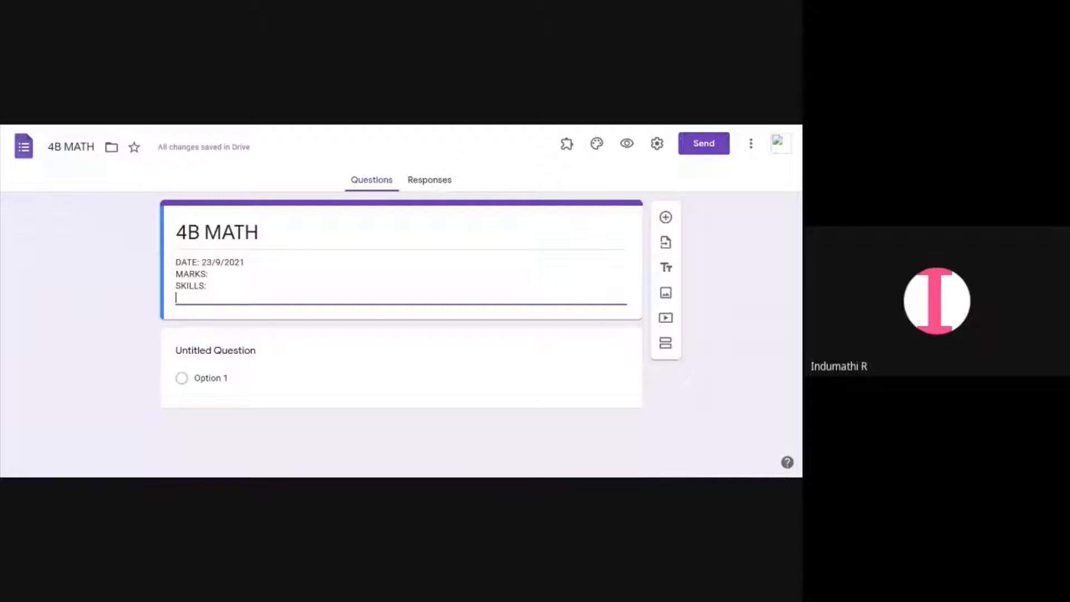
type("TIME:")
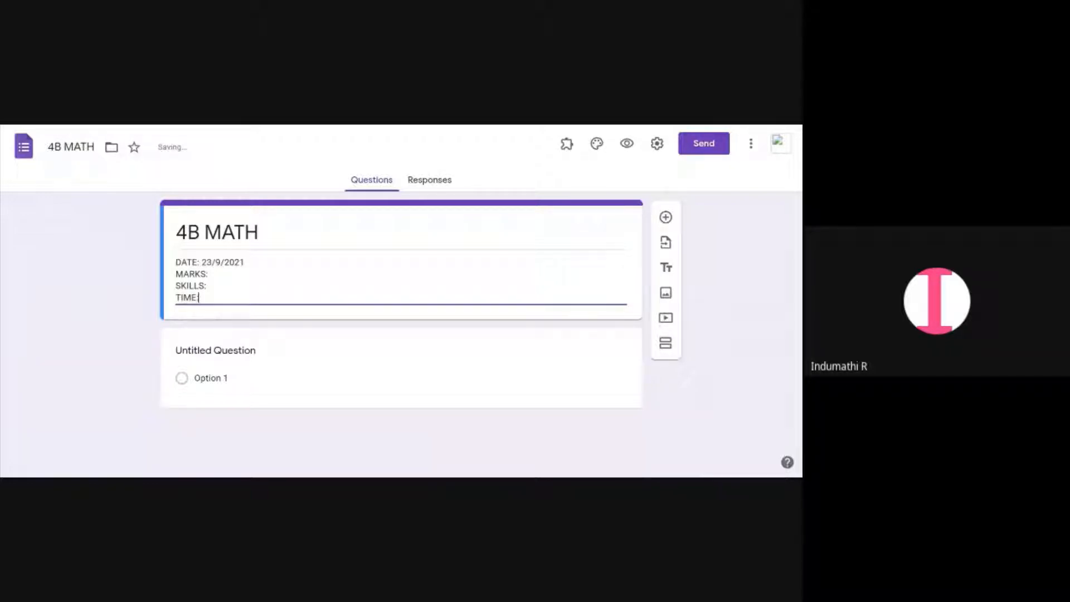
type(" 1 HR")
Enter the first question title as 1. Name any 2 input devices
left_click(241, 352)
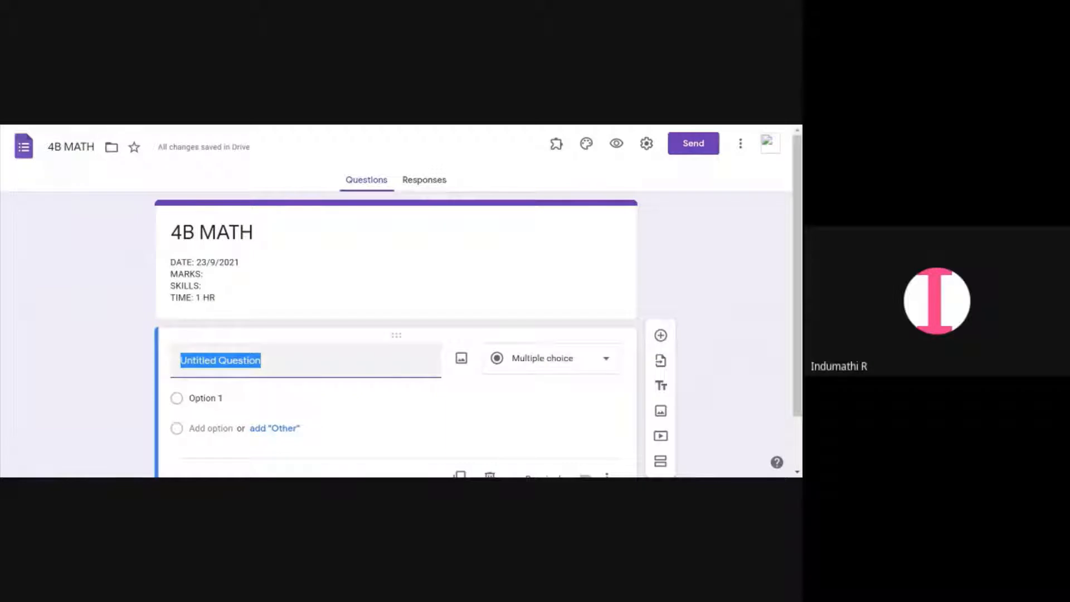
type("1. N")
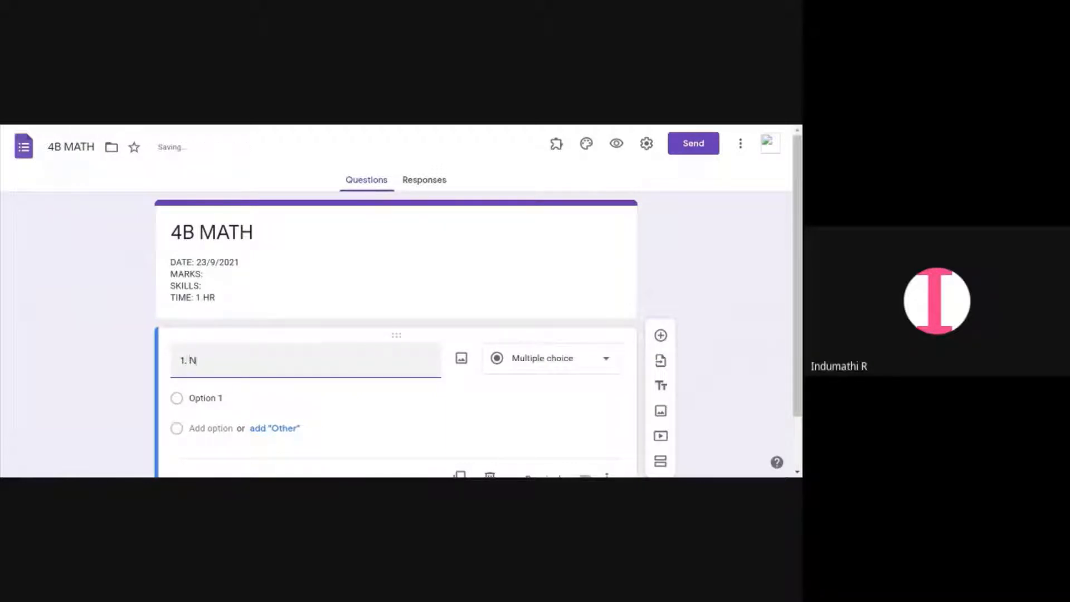
type("am the")
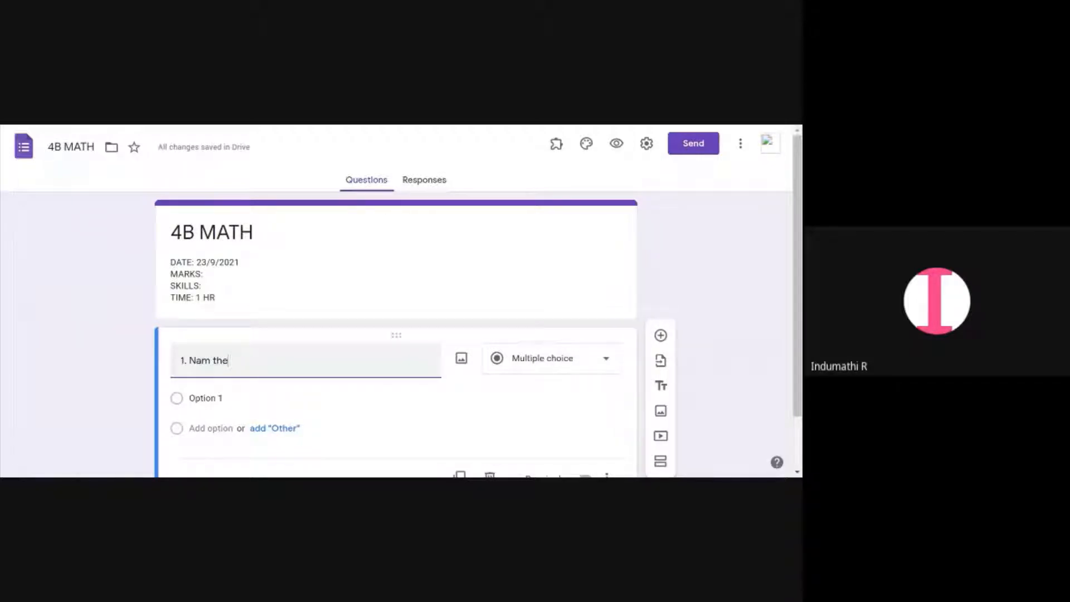
key("BackSpace")
key("BackSpace")
key("BackSpace")
key("BackSpace")
type("e any 2 i")
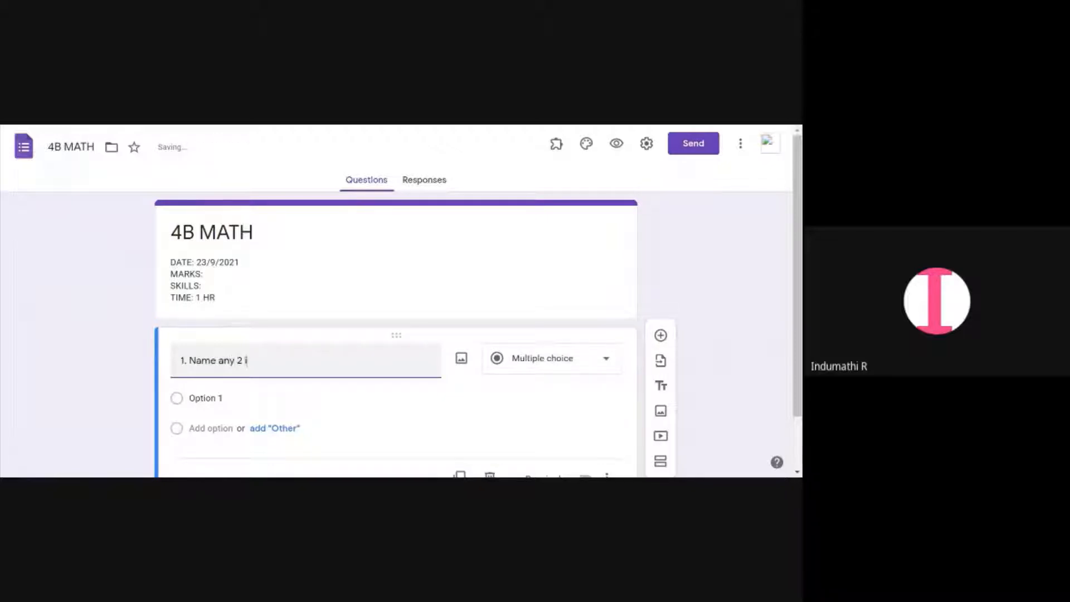
type("np")
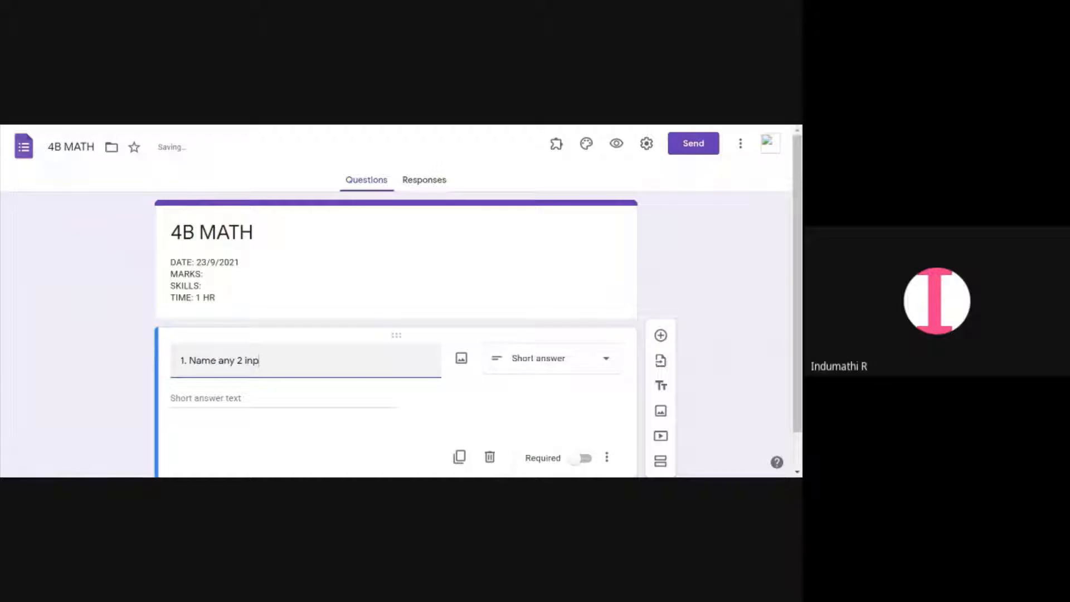
type("ut devices")
Change the first question's type to Multiple choice
left_click(233, 404)
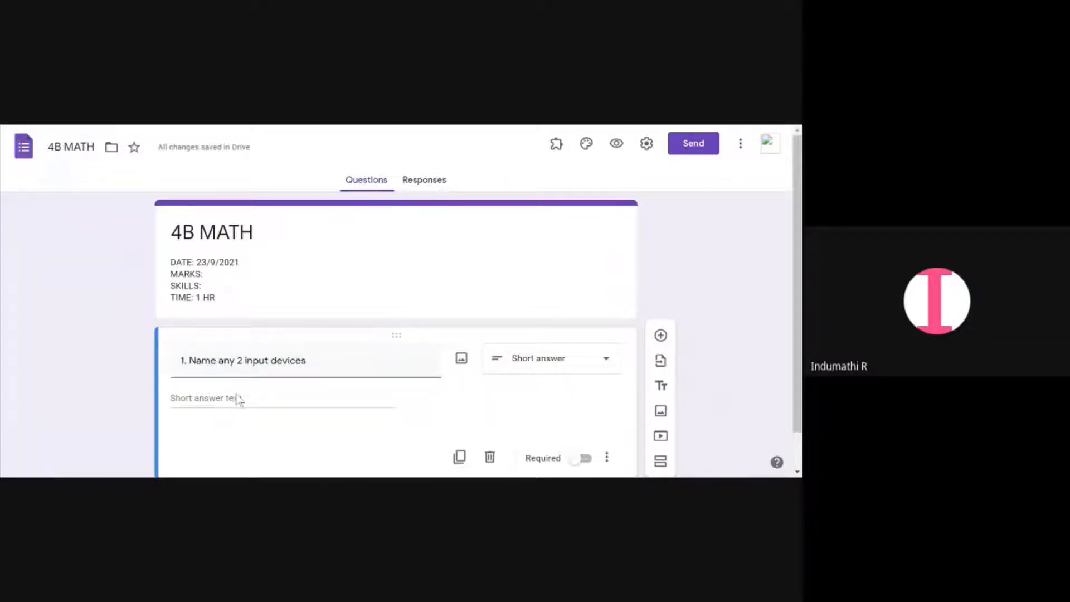
scroll(236, 399, "down", 1)
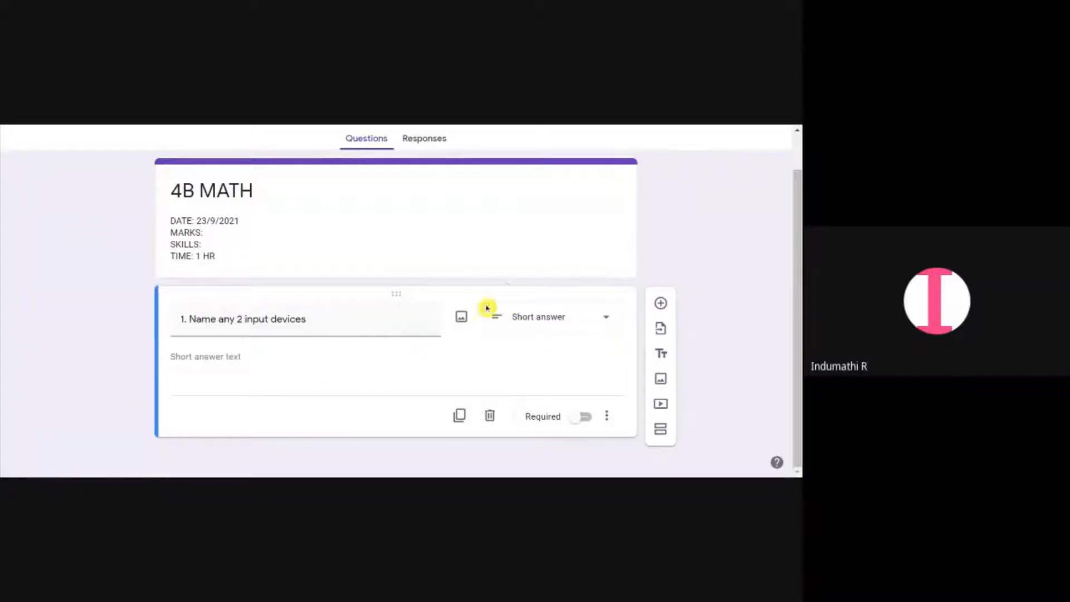
left_click(559, 319)
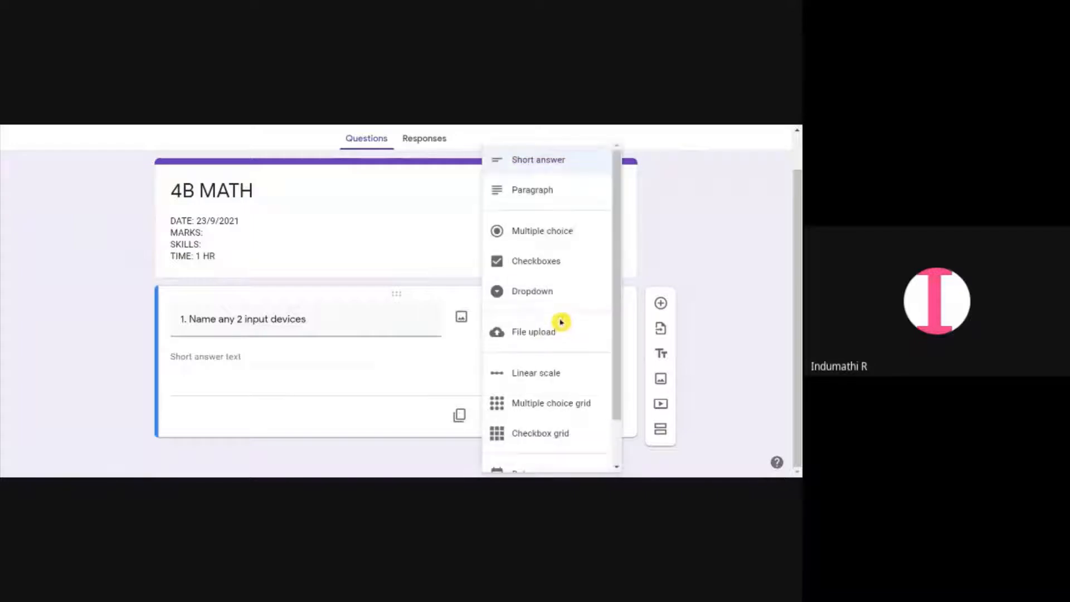
left_click(555, 231)
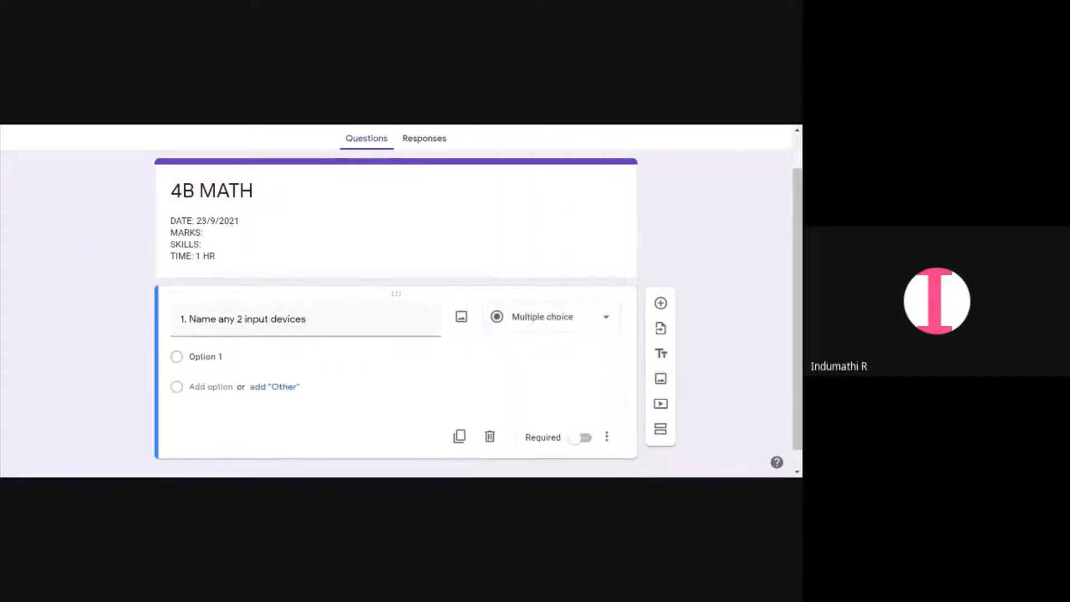
Enter a) as the first option and accept the suggested options B), C) and D)
left_click(206, 356)
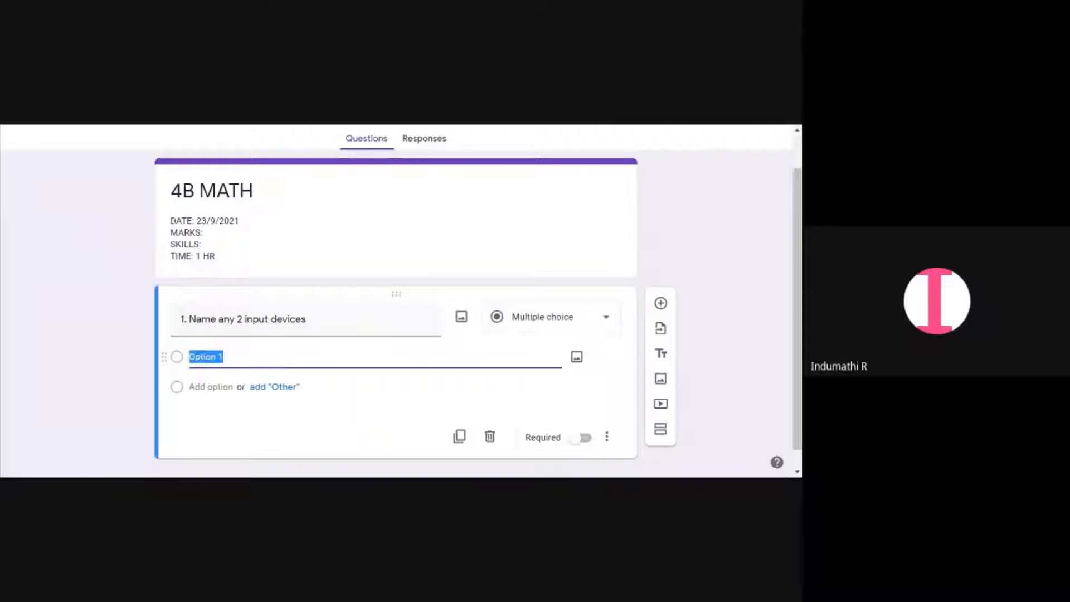
type("a)")
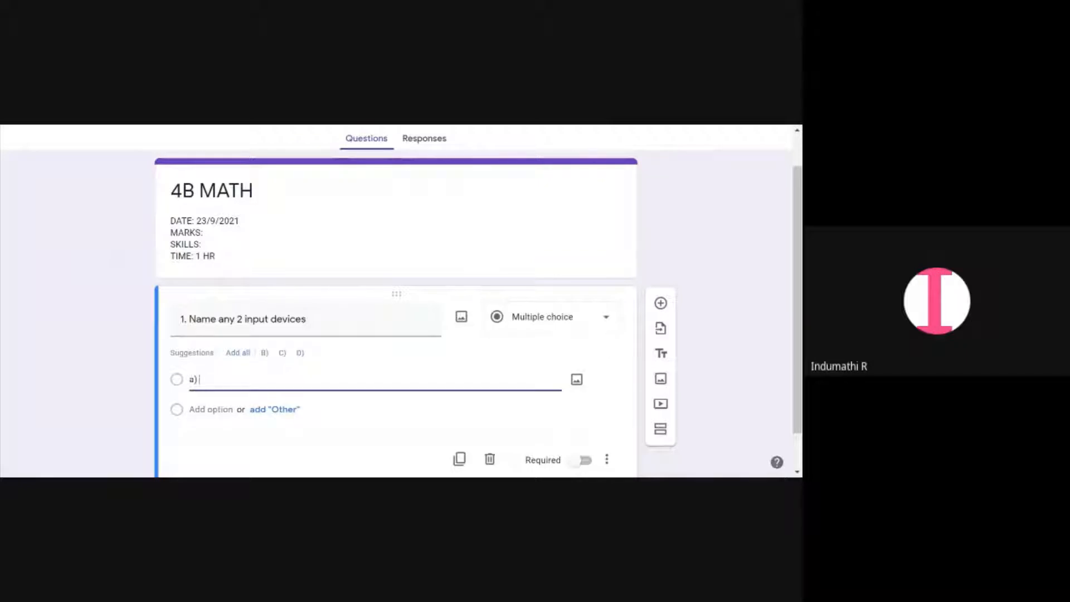
left_click(240, 354)
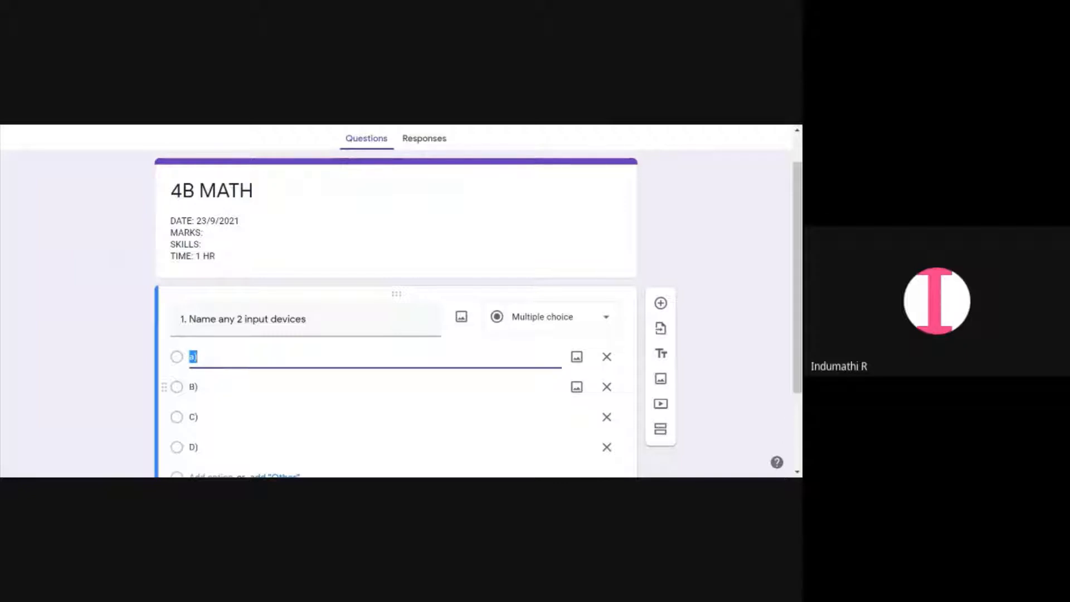
Set the first option's text to A) Printer, Monitor
left_click(195, 357)
key("BackSpace")
type("A")
type("nter,")
type("Monitor")
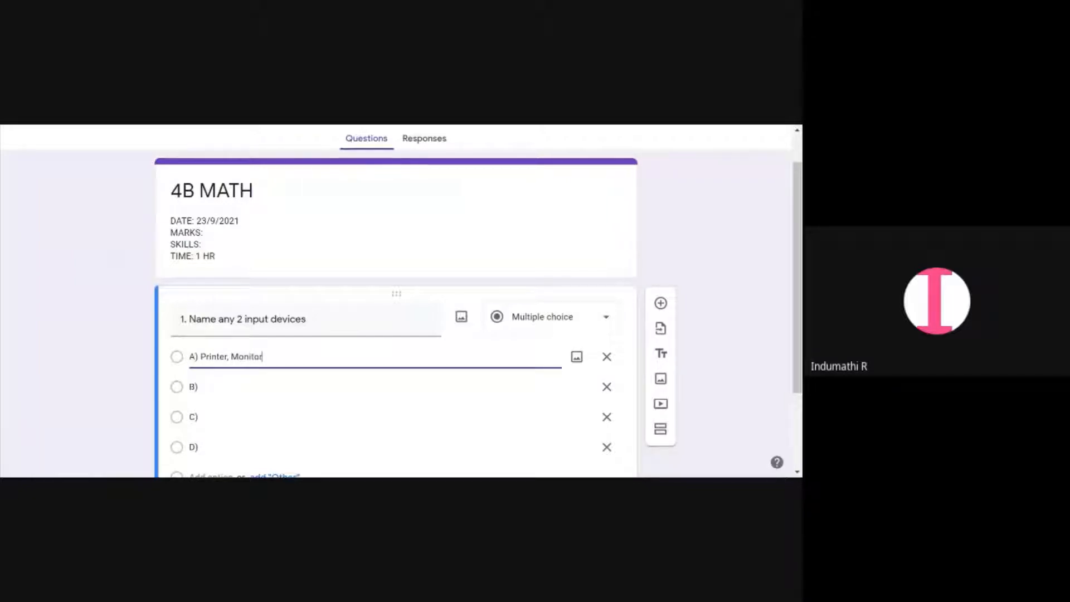
Insert a blue computer mouse picture from a Google image search for mouse into option B, then remove it again
left_click(229, 390)
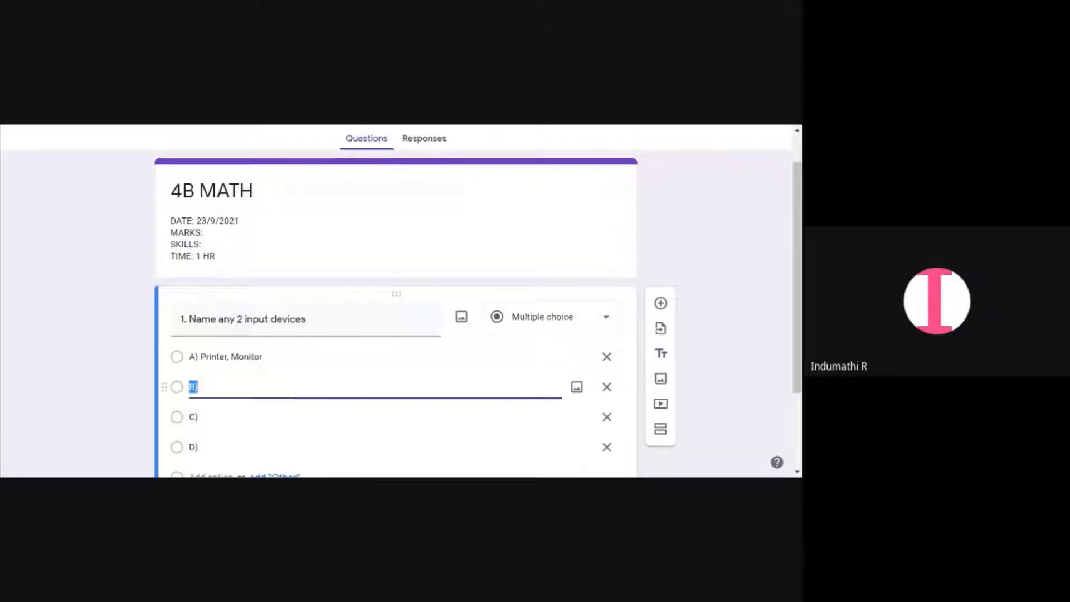
left_click(201, 387)
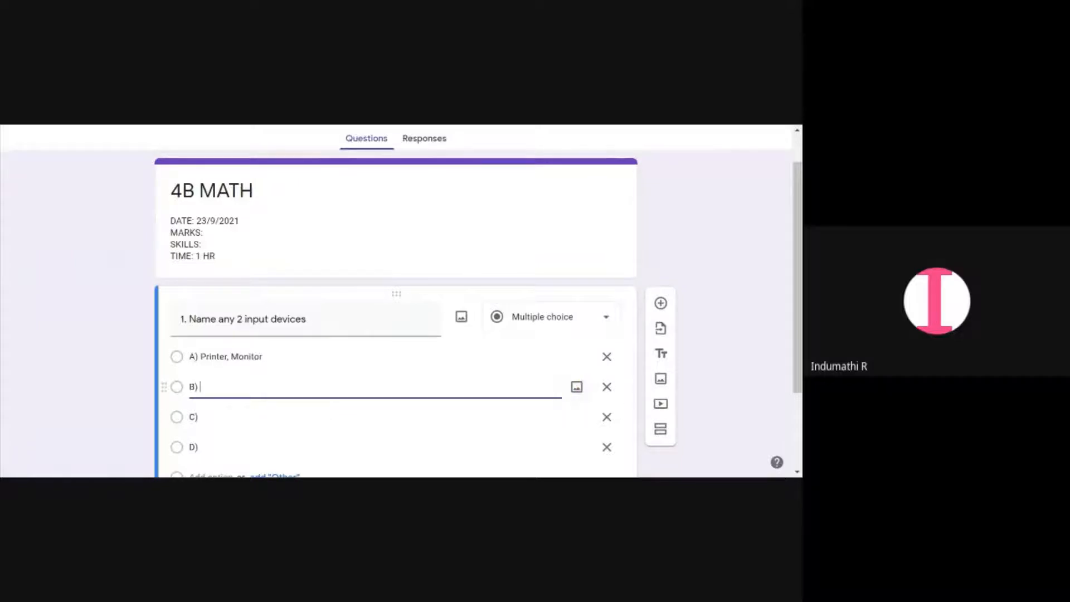
left_click(576, 387)
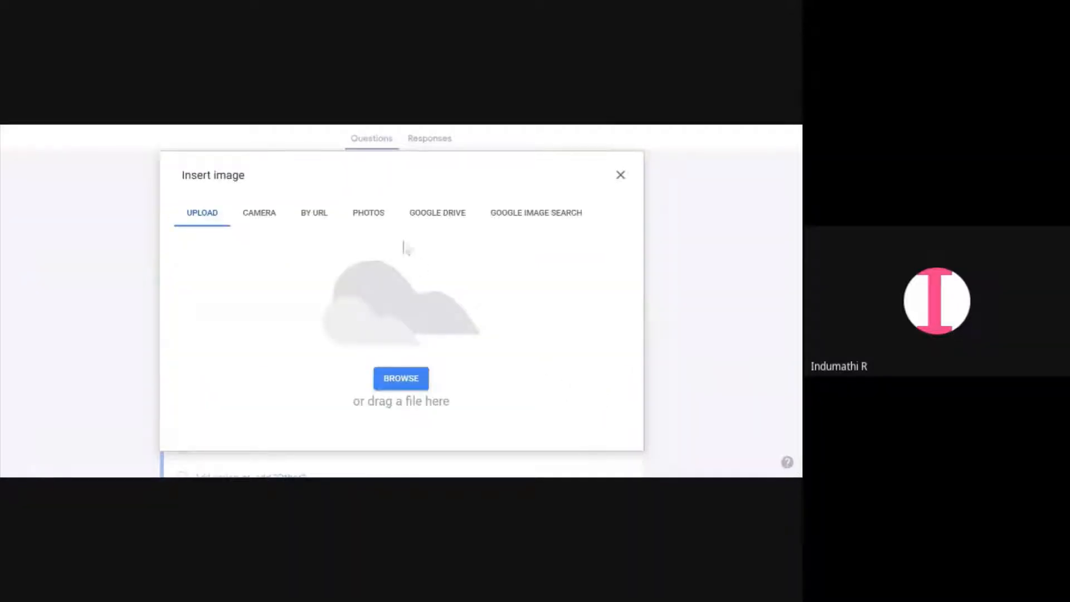
left_click(366, 218)
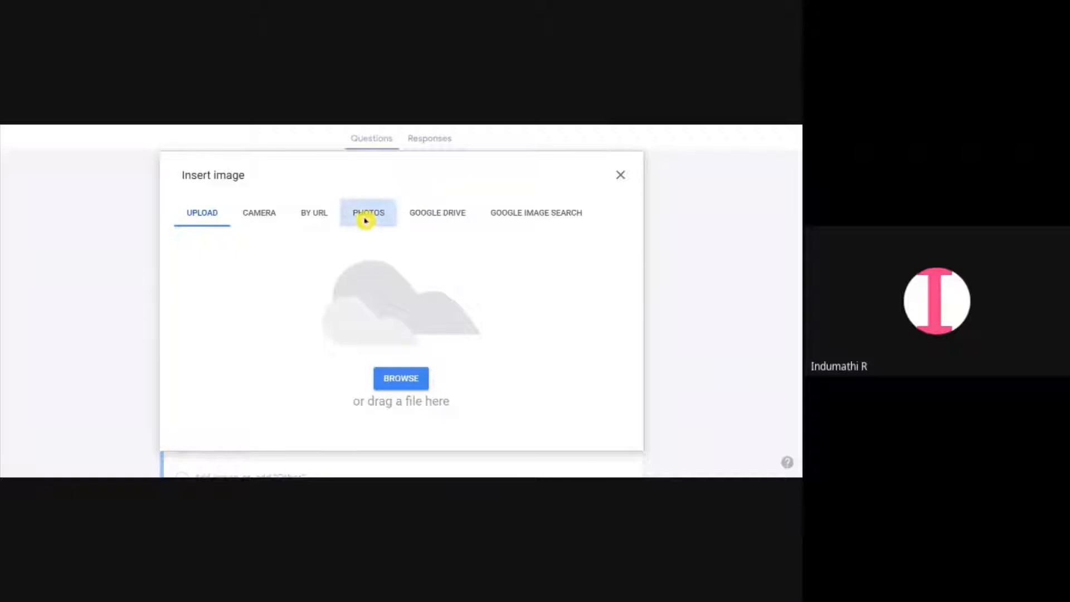
left_click(489, 219)
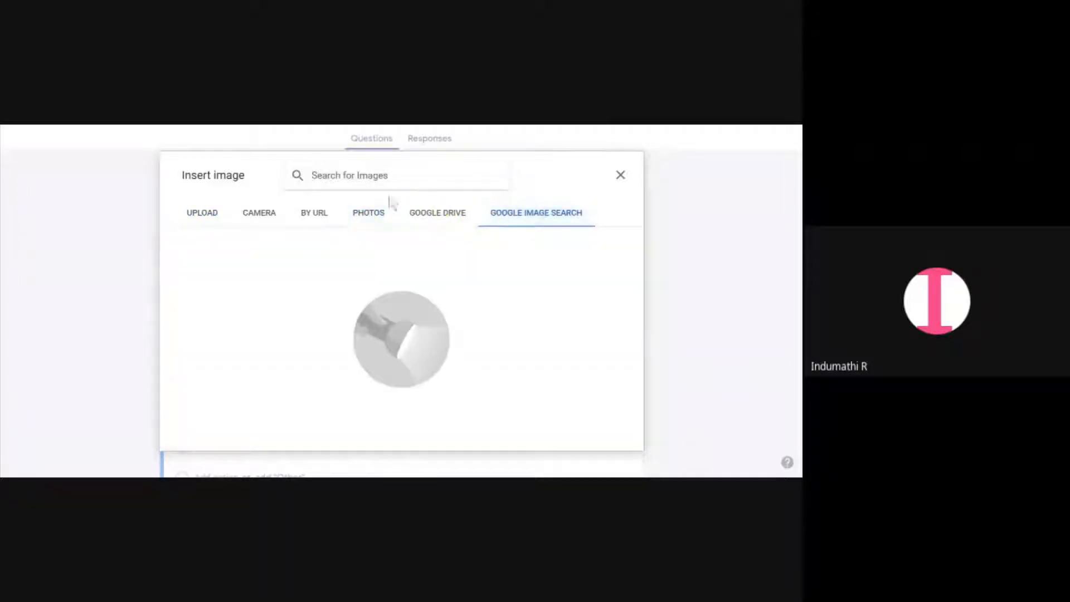
type("mouse")
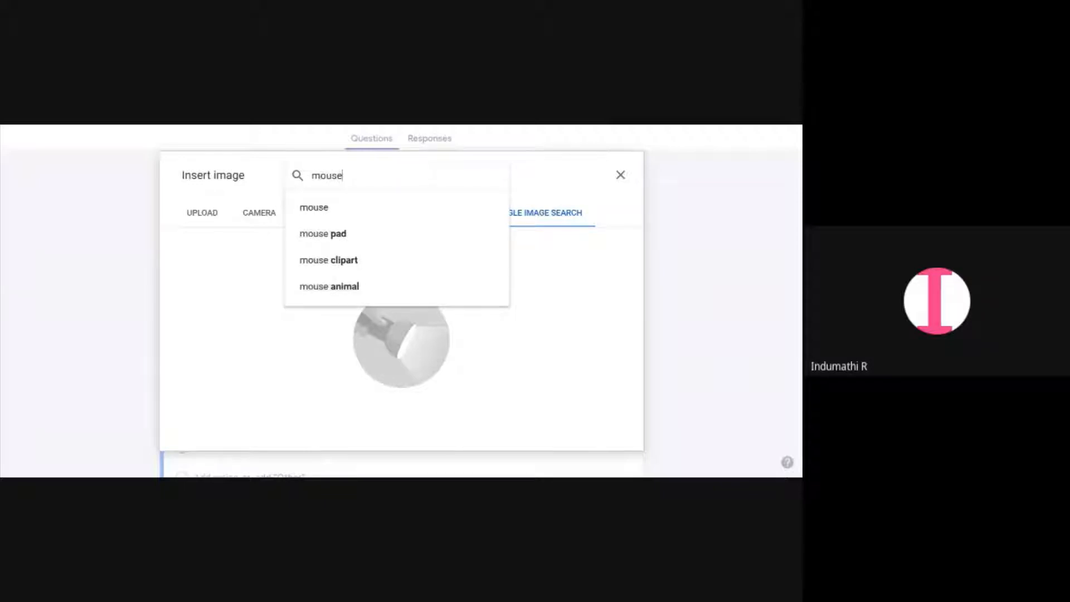
left_click(351, 206)
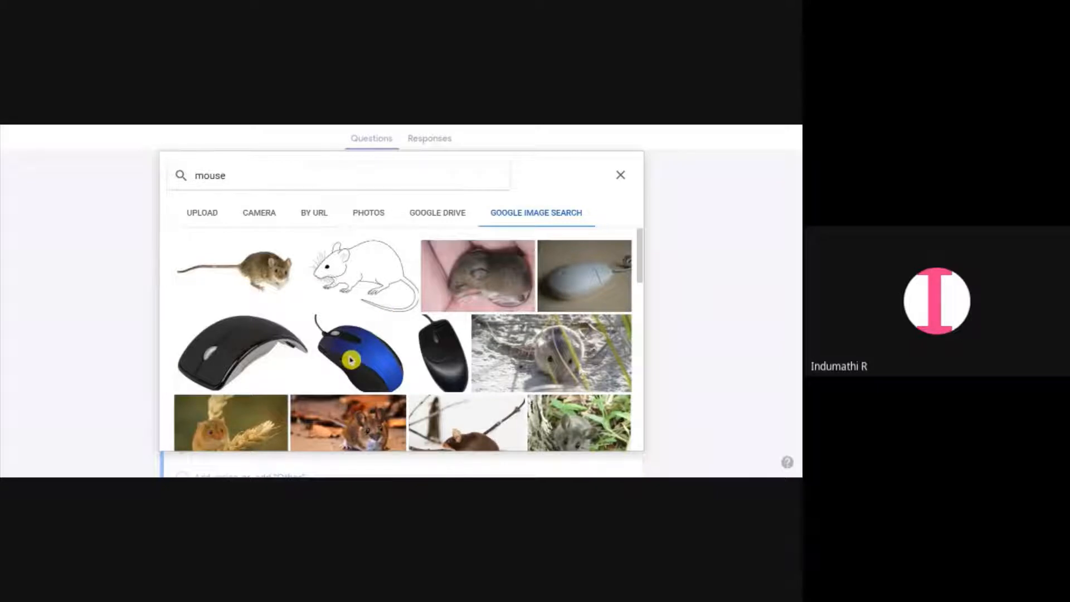
left_click(351, 359)
left_click(597, 435)
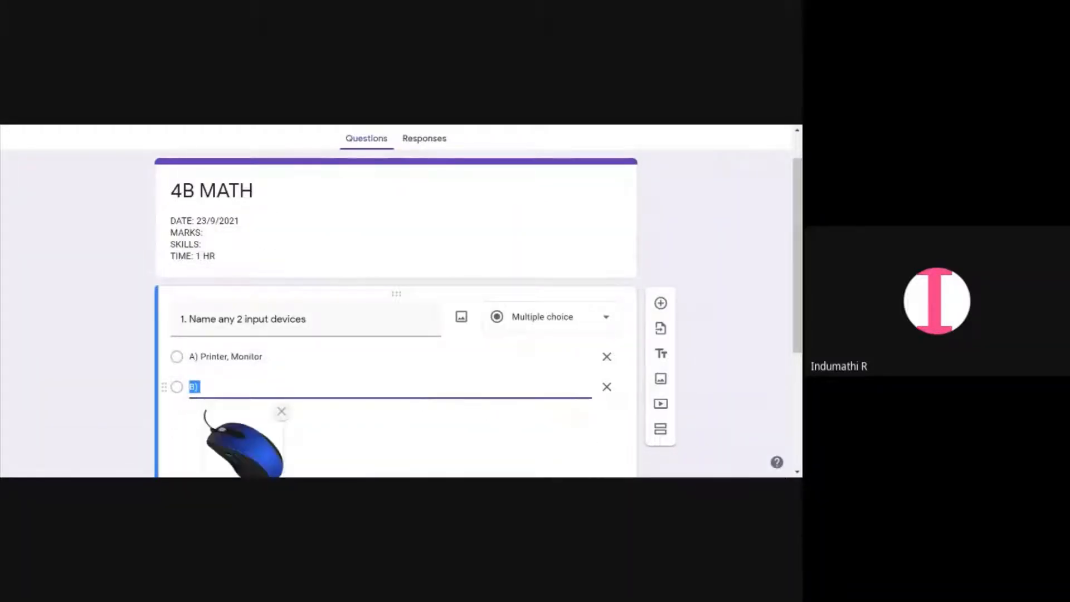
scroll(289, 383, "down", 1)
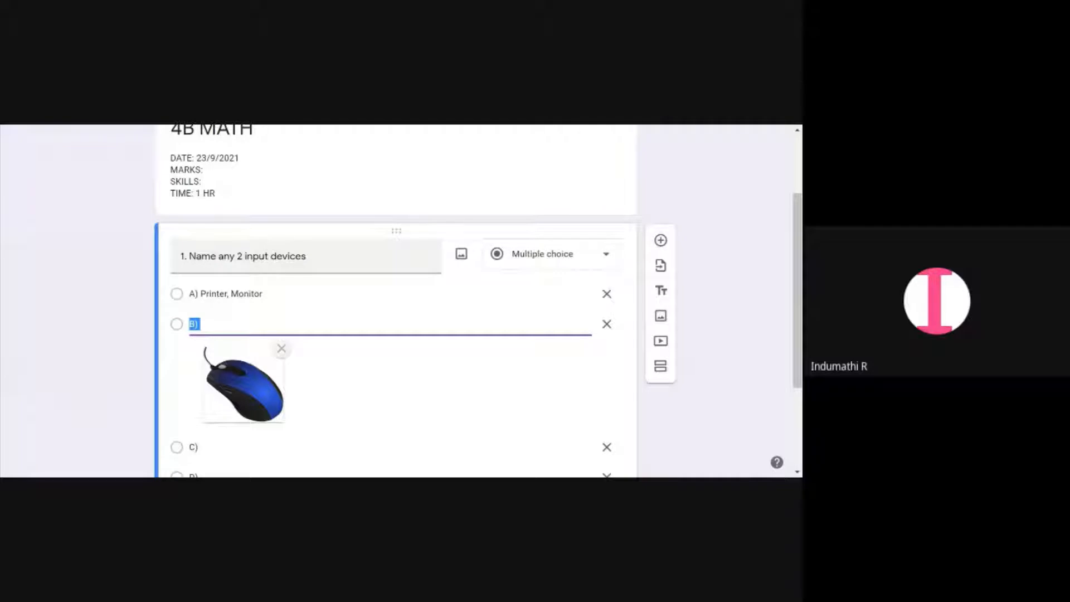
left_click(282, 351)
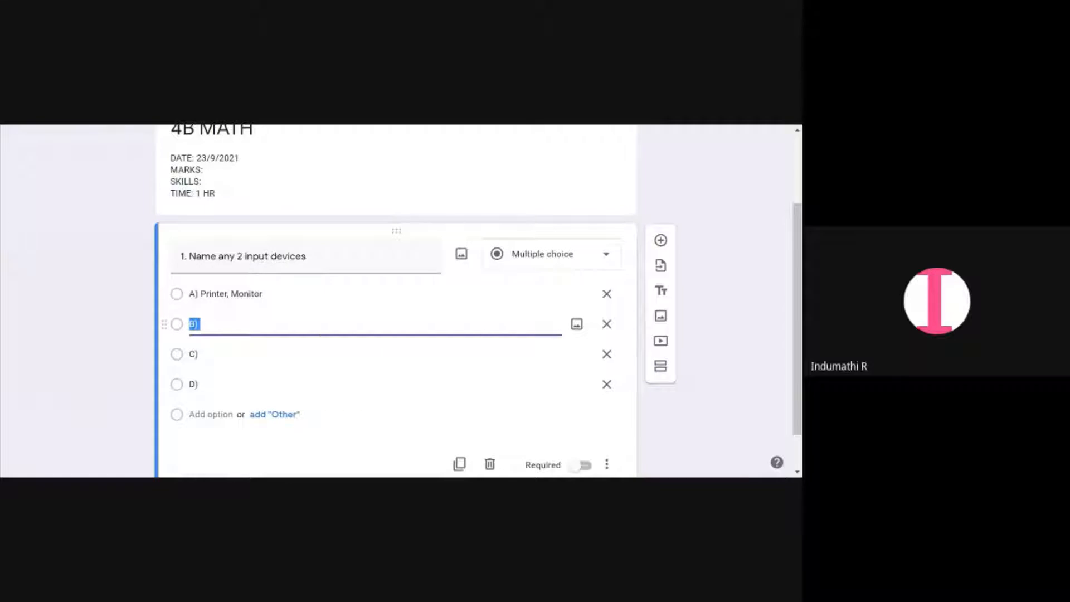
Set option B to B) Mouse, Keyboard and option C to C) Monitor, Joystick
left_click(201, 324)
type("Mouse,")
type("Keyb")
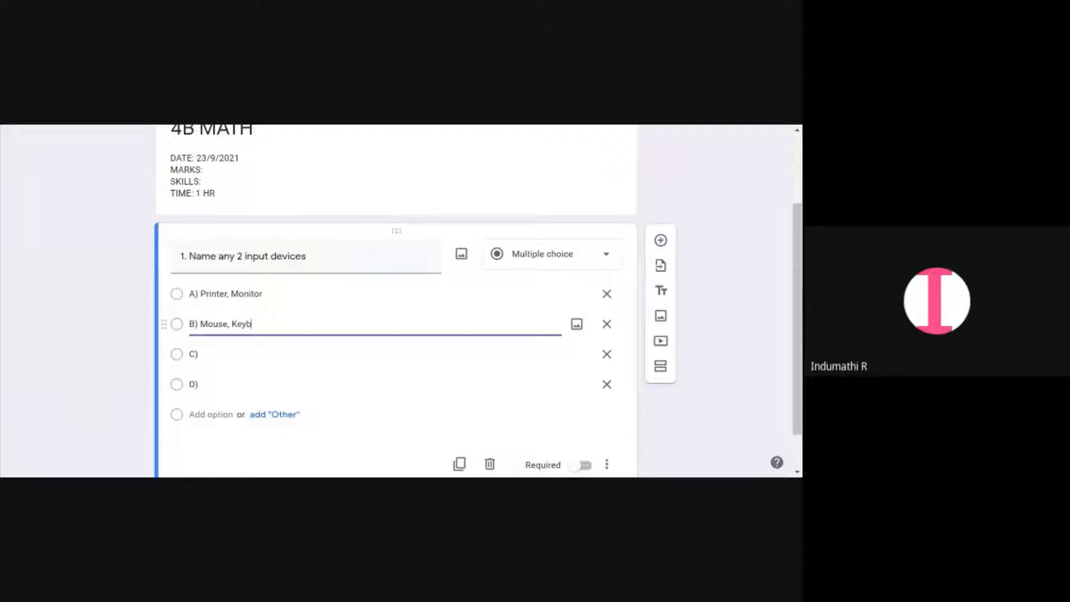
type("oard")
left_click(355, 352)
left_click(354, 352)
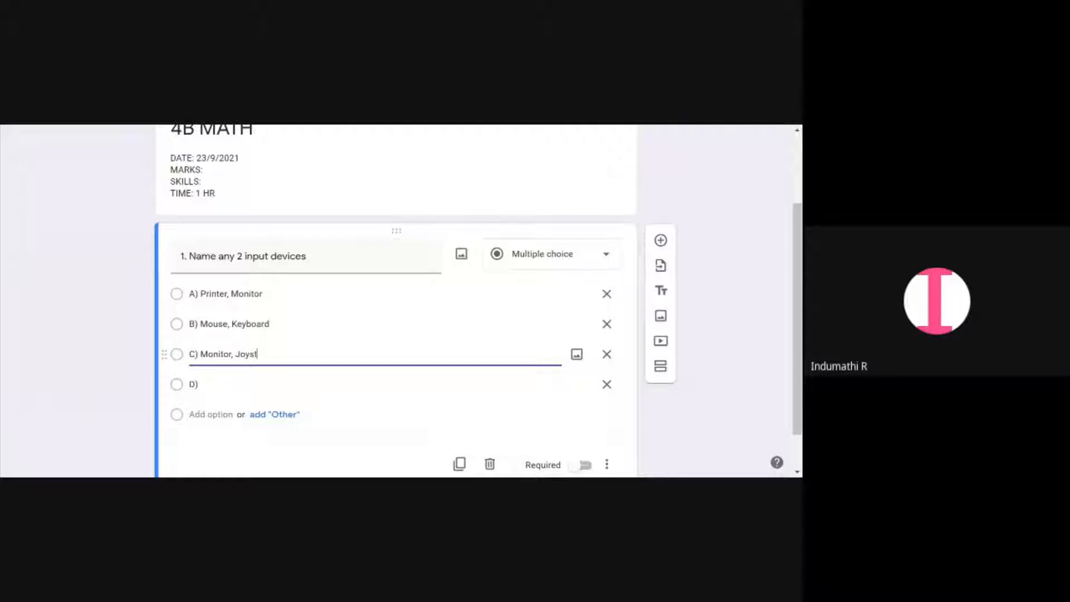
Delete option D from the first question
left_click(222, 391)
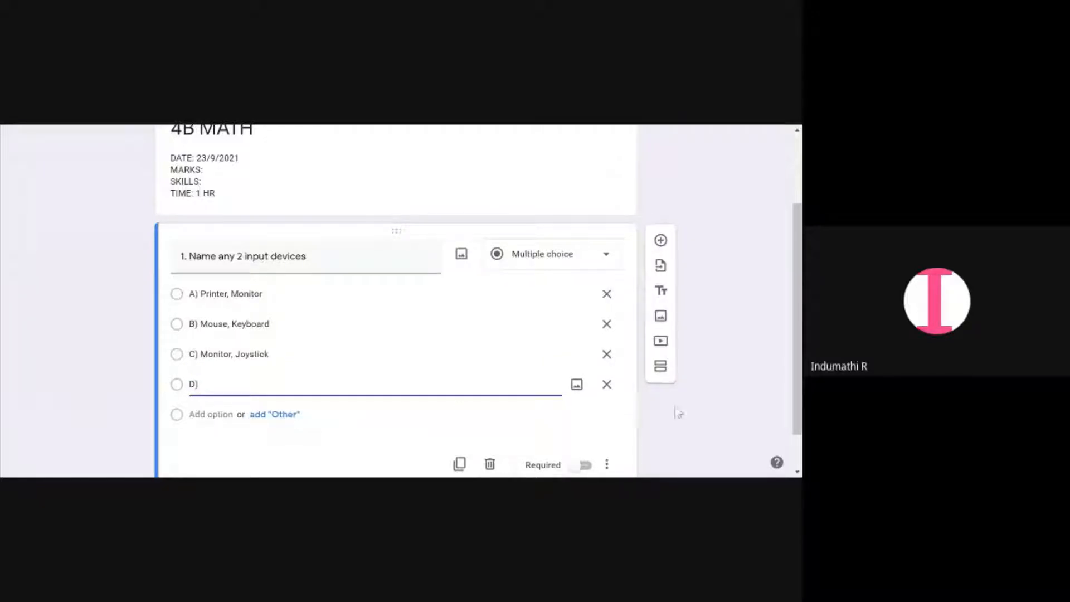
left_click(607, 388)
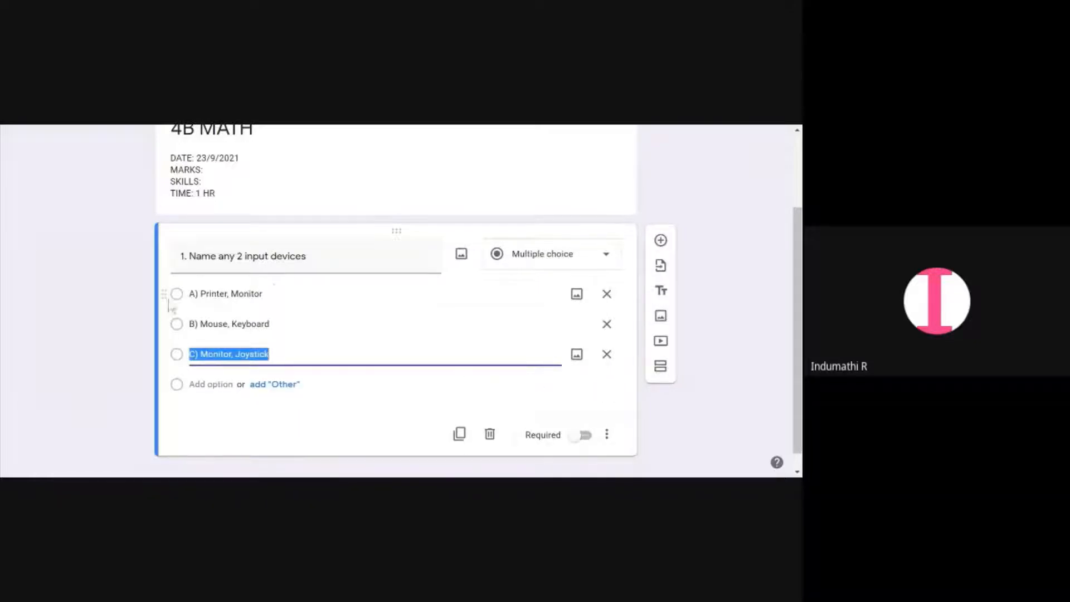
Add an Other choice and a fourth option to the first question, then remove both again
left_click(278, 386)
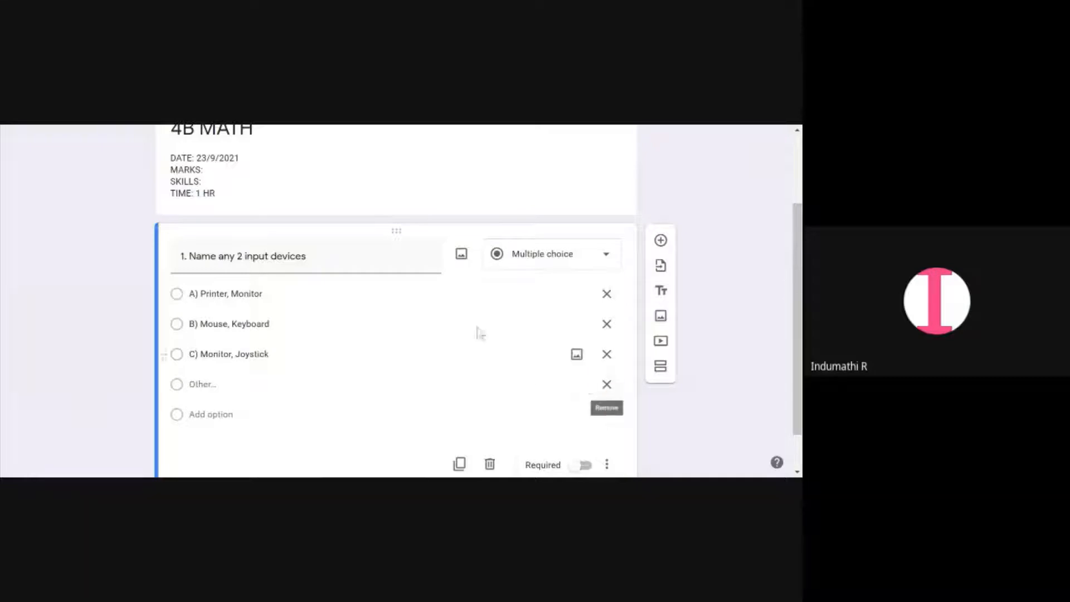
left_click(606, 384)
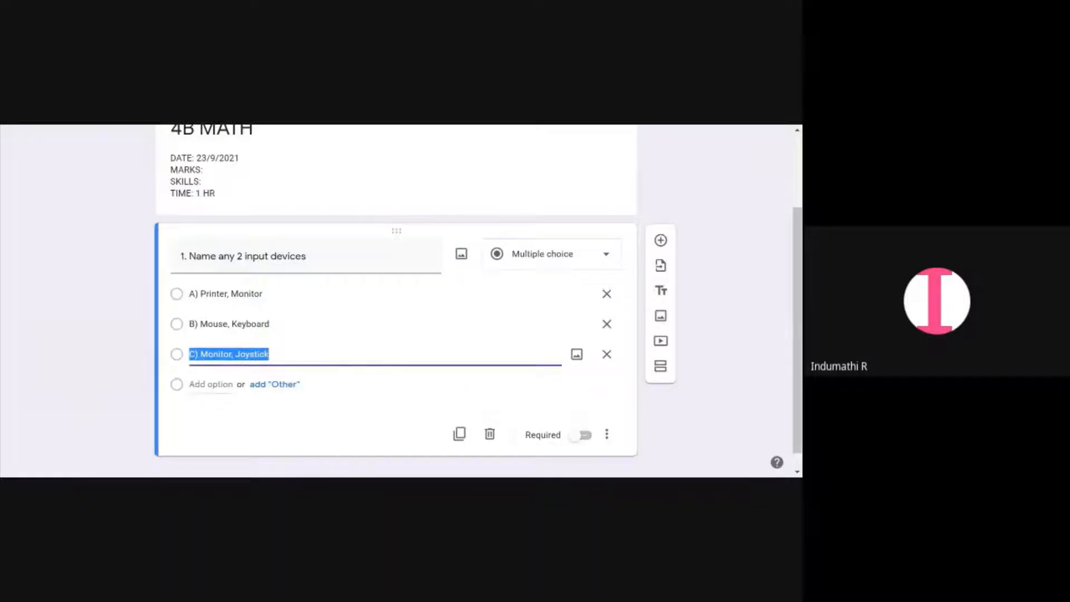
left_click(211, 384)
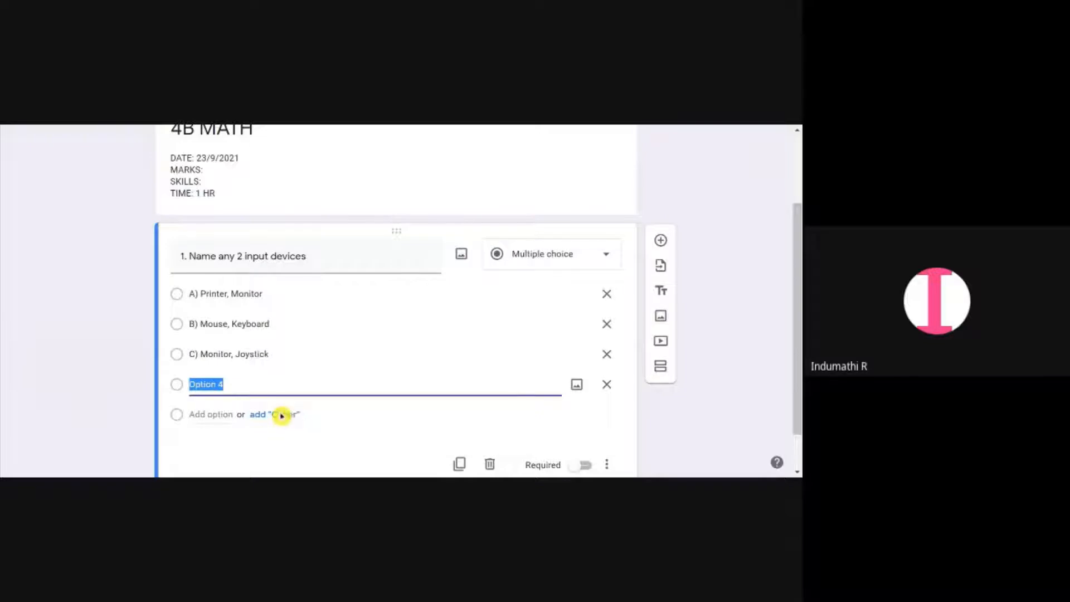
left_click(282, 415)
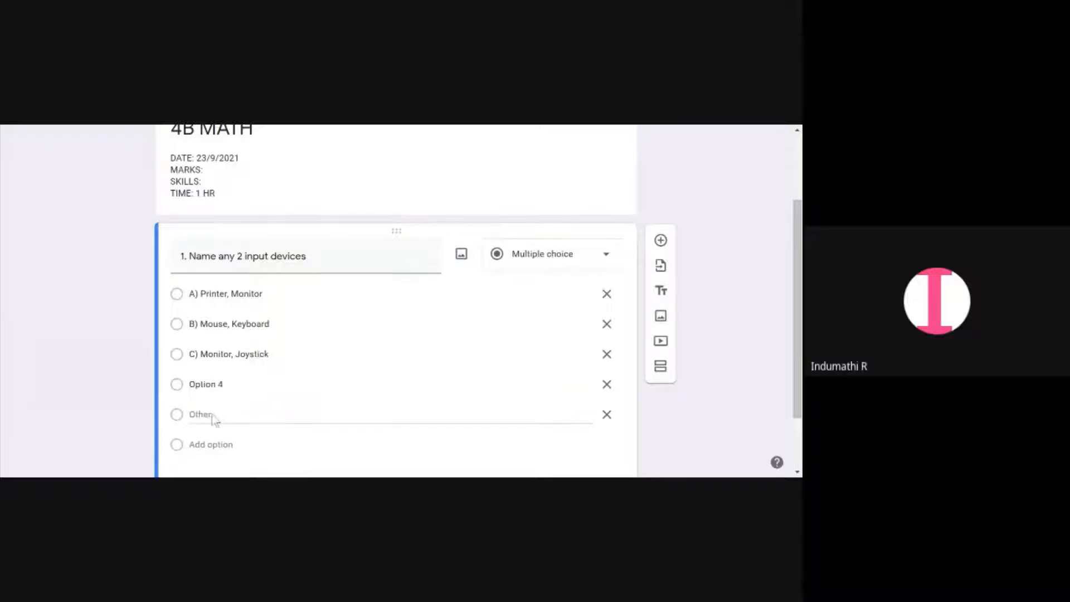
left_click(615, 394)
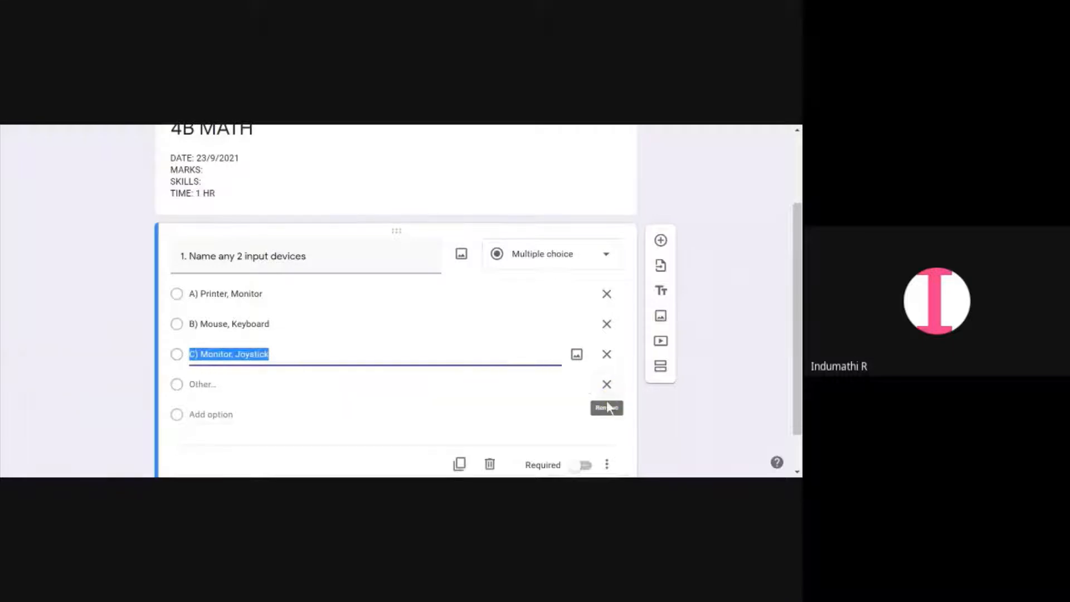
left_click(607, 393)
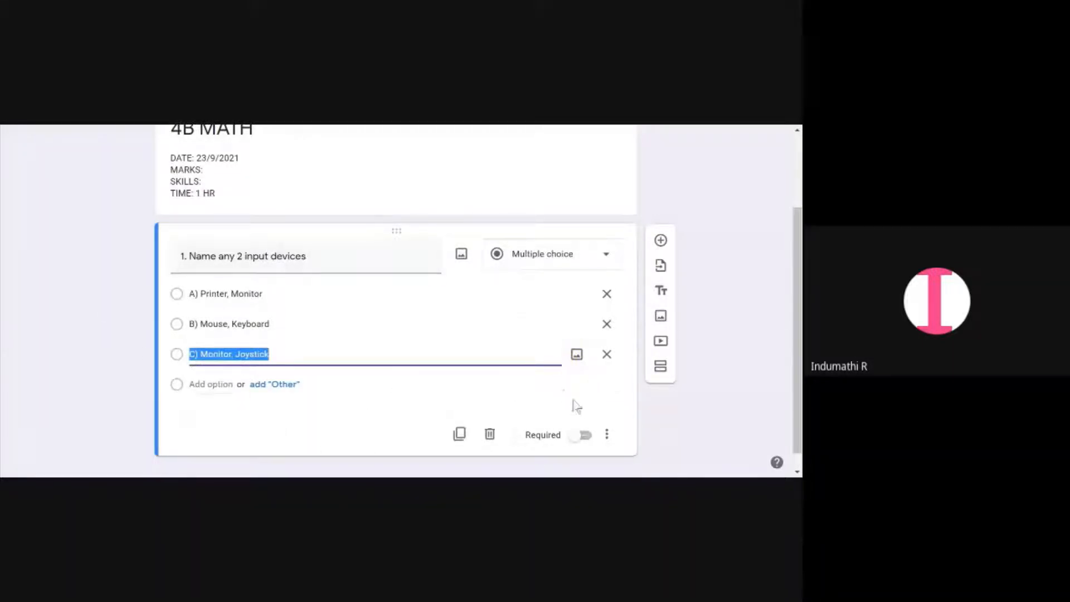
left_click(650, 401)
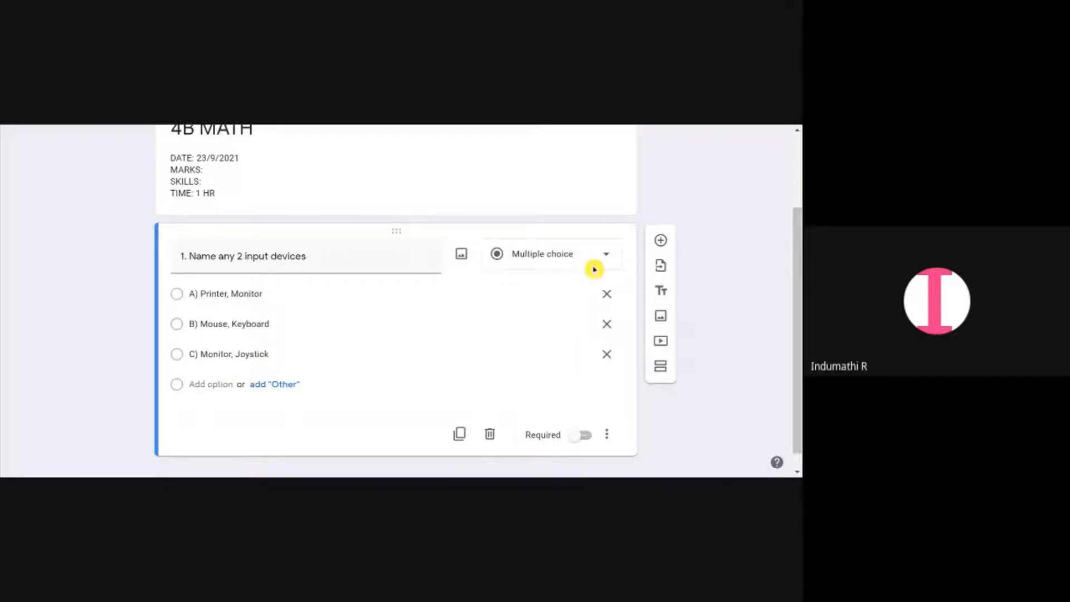
Search Google images for input devices to illustrate the first question, and close the dialog without inserting
left_click(466, 260)
left_click(509, 221)
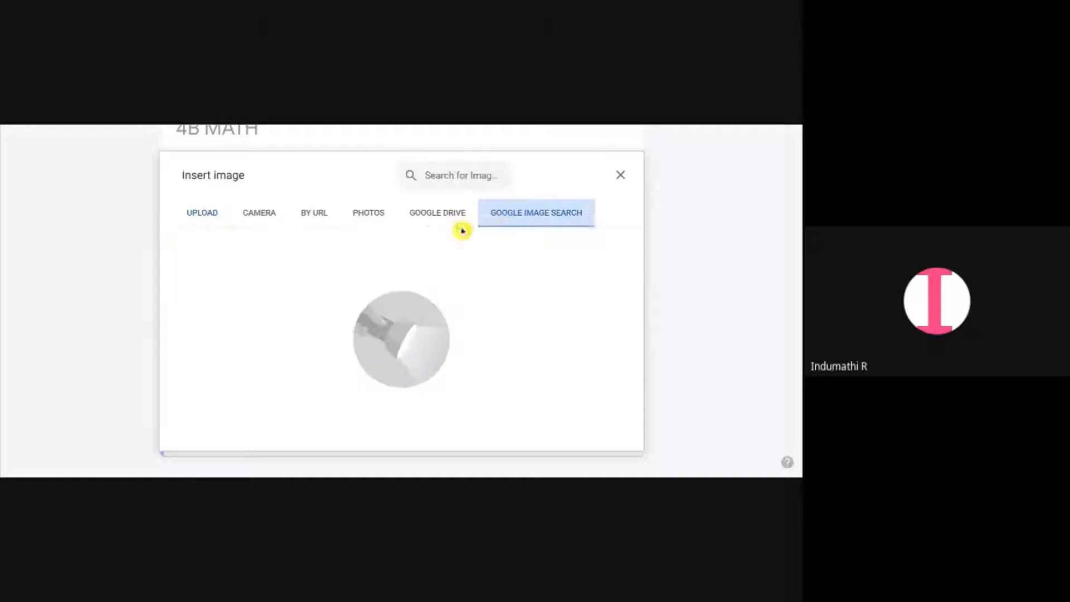
type("i")
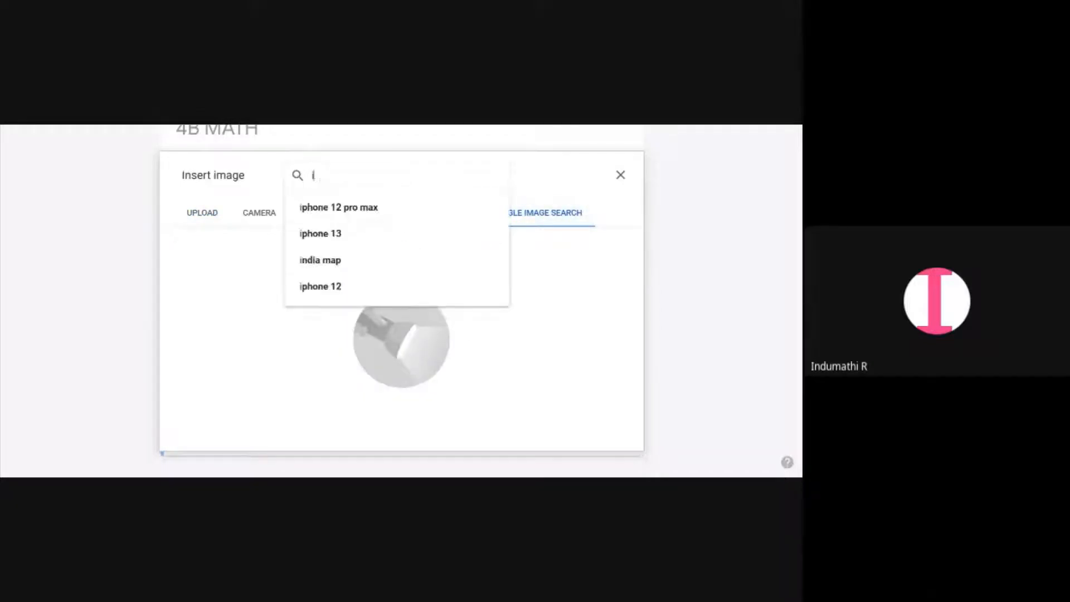
type("nput")
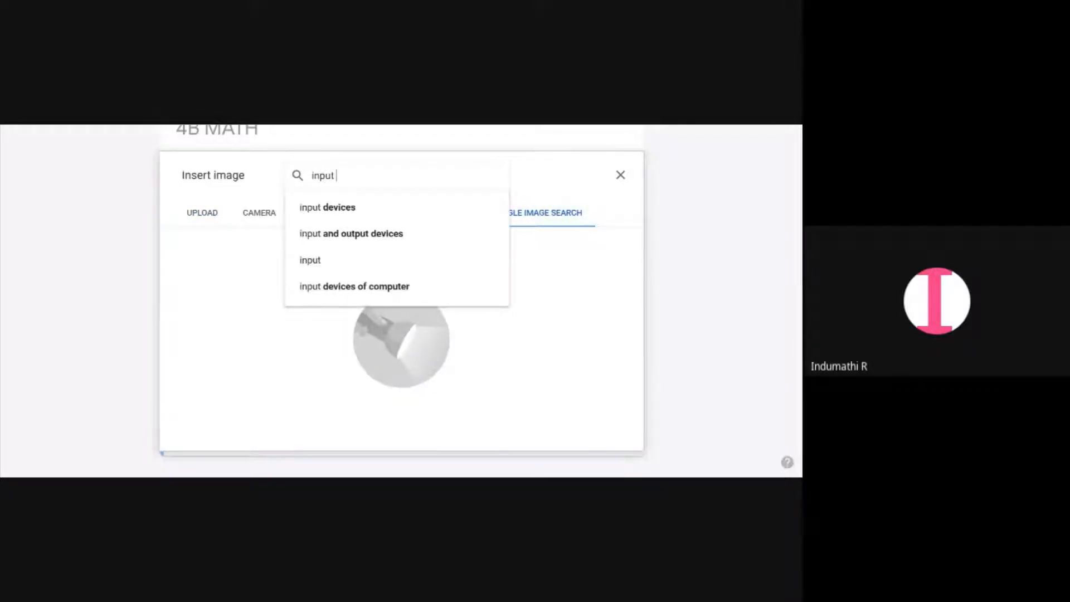
left_click(373, 199)
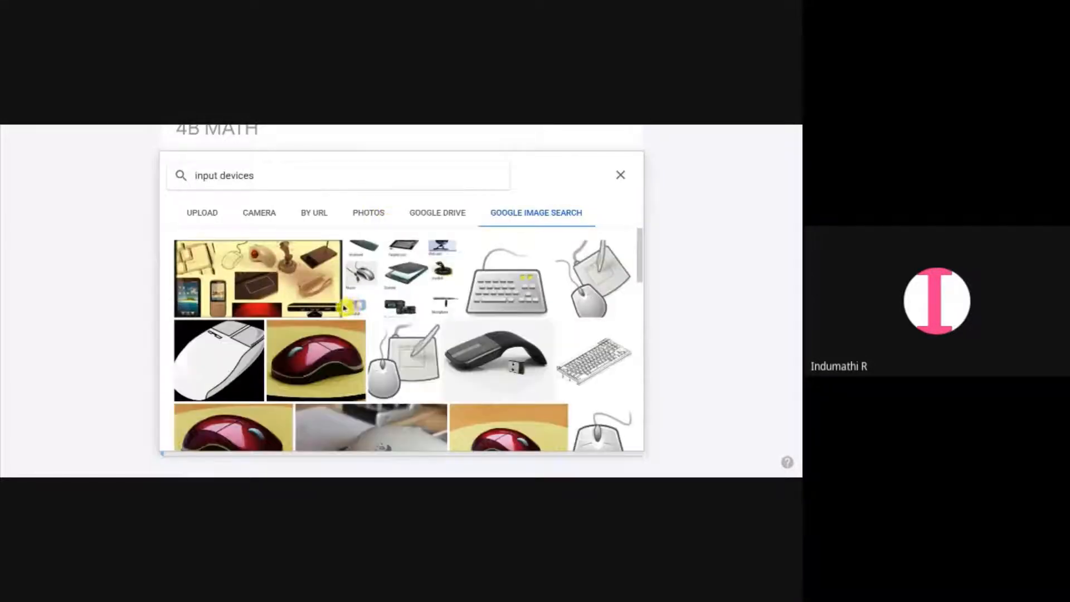
scroll(443, 301, "down", 2)
scroll(446, 305, "down", 2)
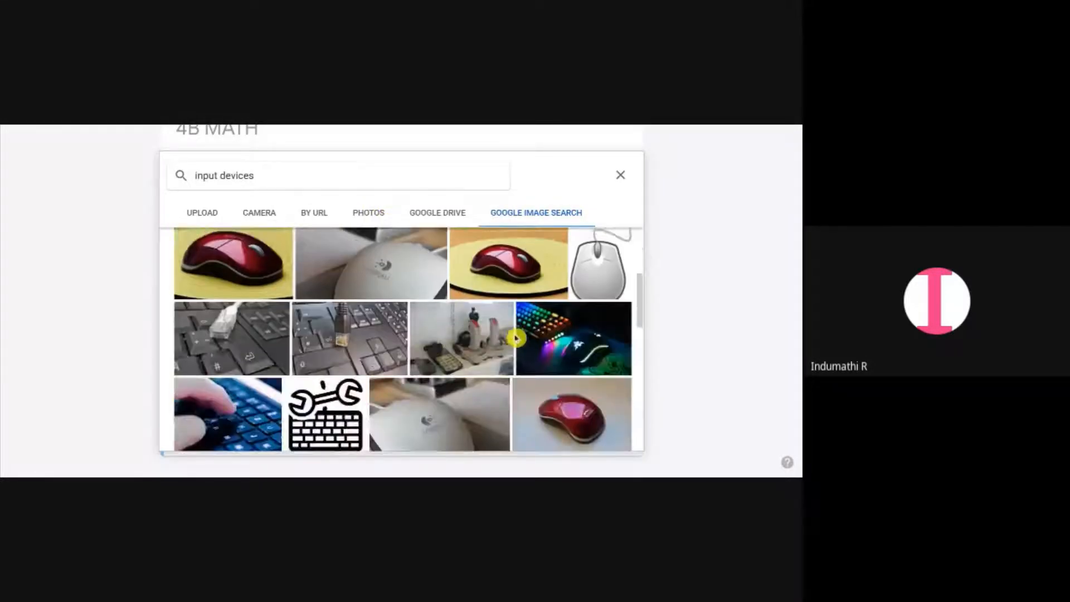
scroll(514, 337, "up", 3)
left_click(620, 174)
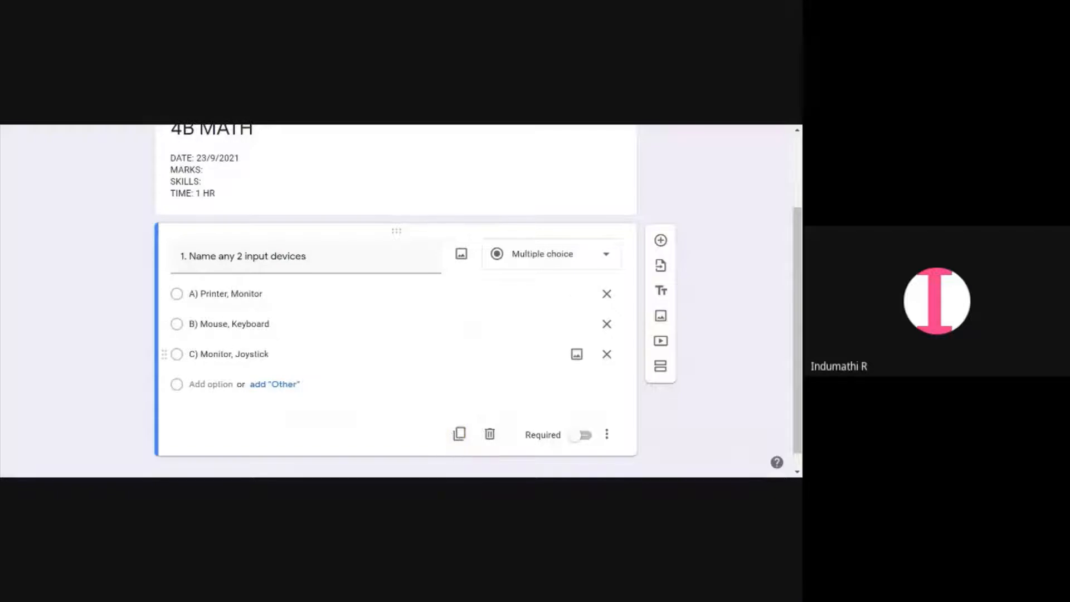
Duplicate the first question and retitle the copy 2. Name any 2 output devices
left_click(462, 434)
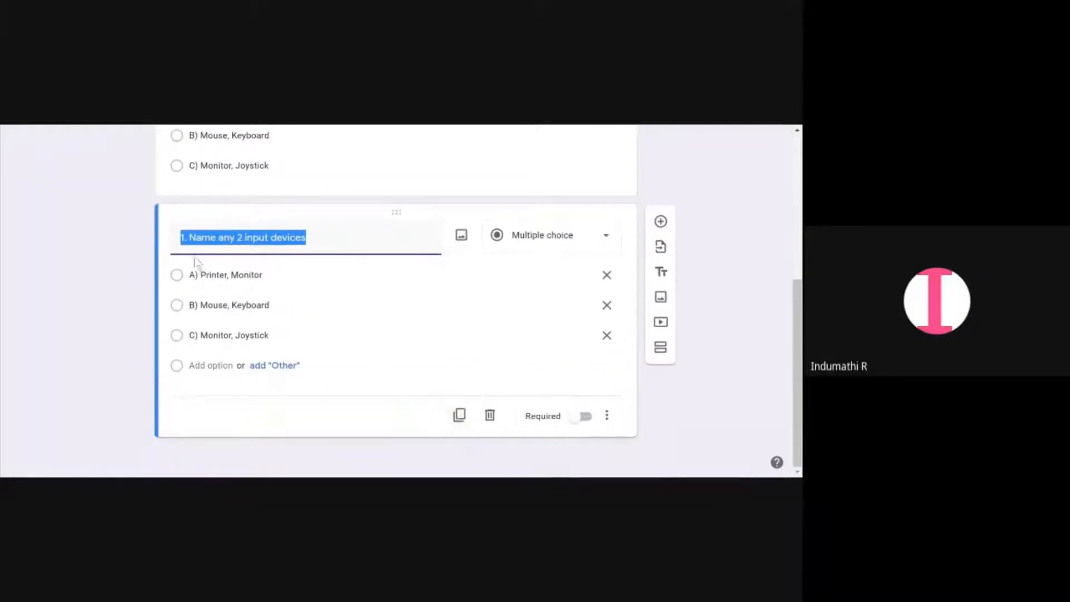
key("Left")
key("Delete")
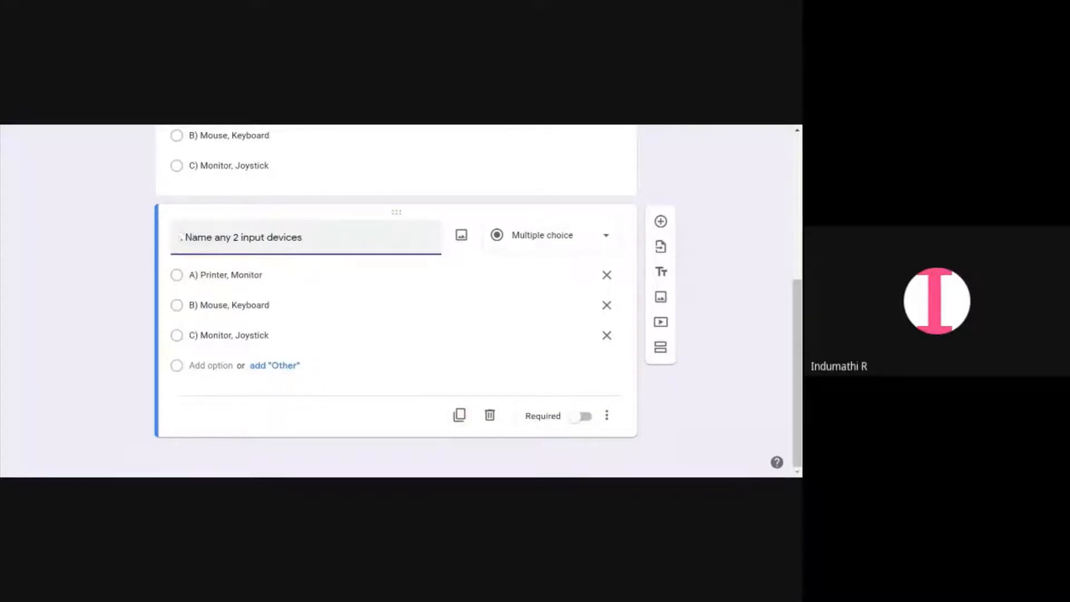
type("2")
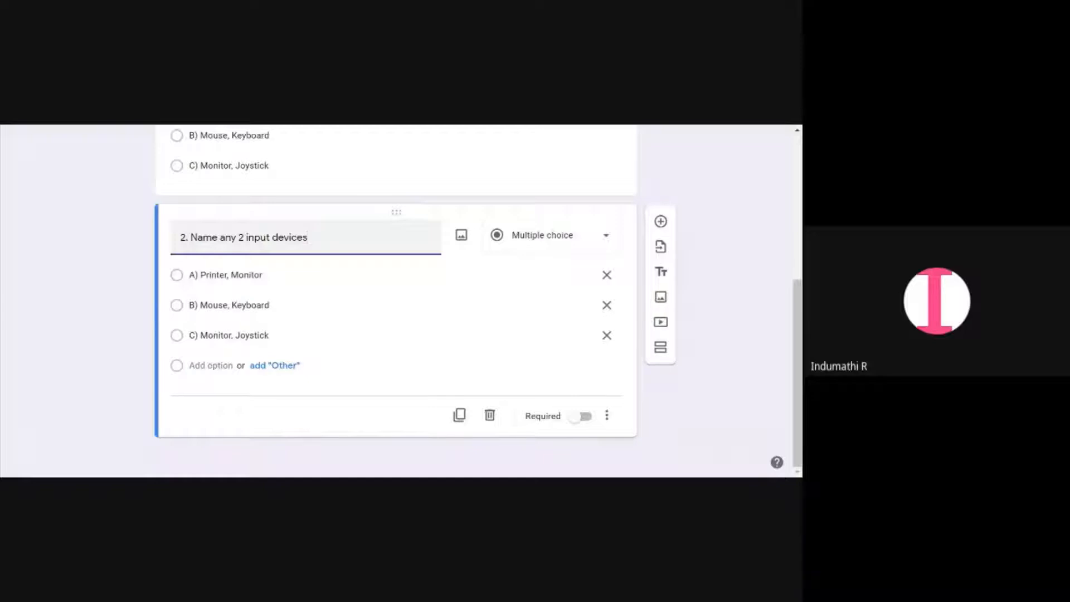
key("BackSpace")
key("BackSpace")
type("out")
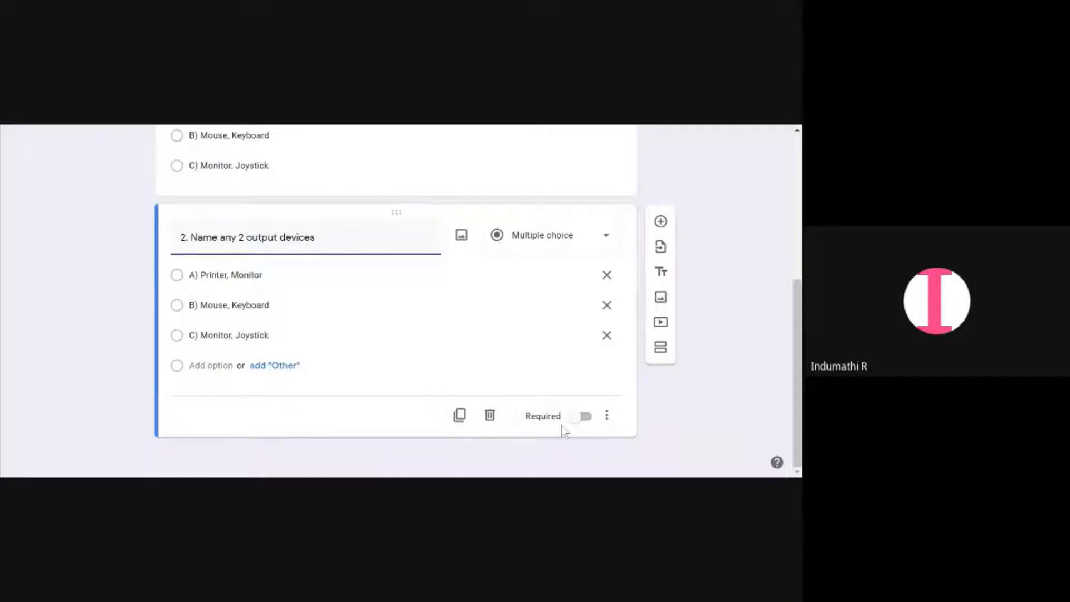
Make both the second and the first question required
left_click(578, 419)
left_click(591, 421)
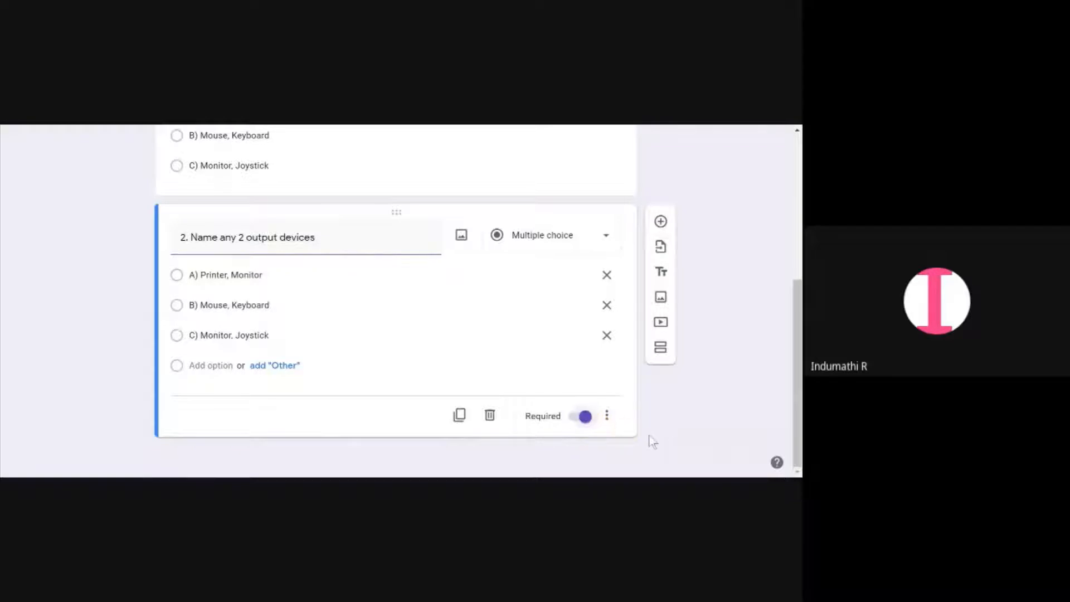
scroll(635, 434, "up", 2)
left_click(467, 298)
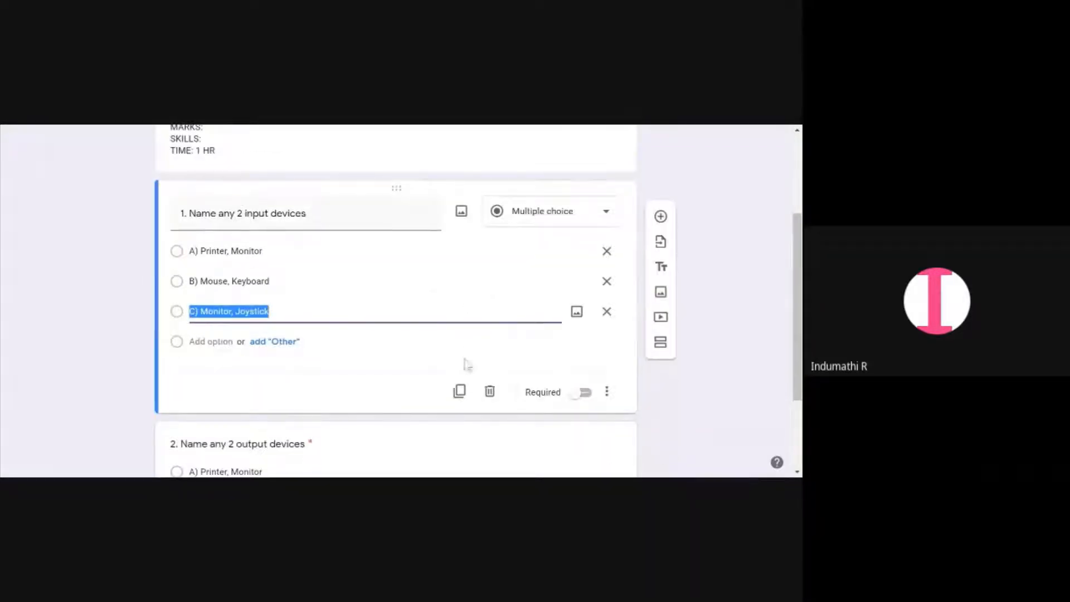
left_click(582, 393)
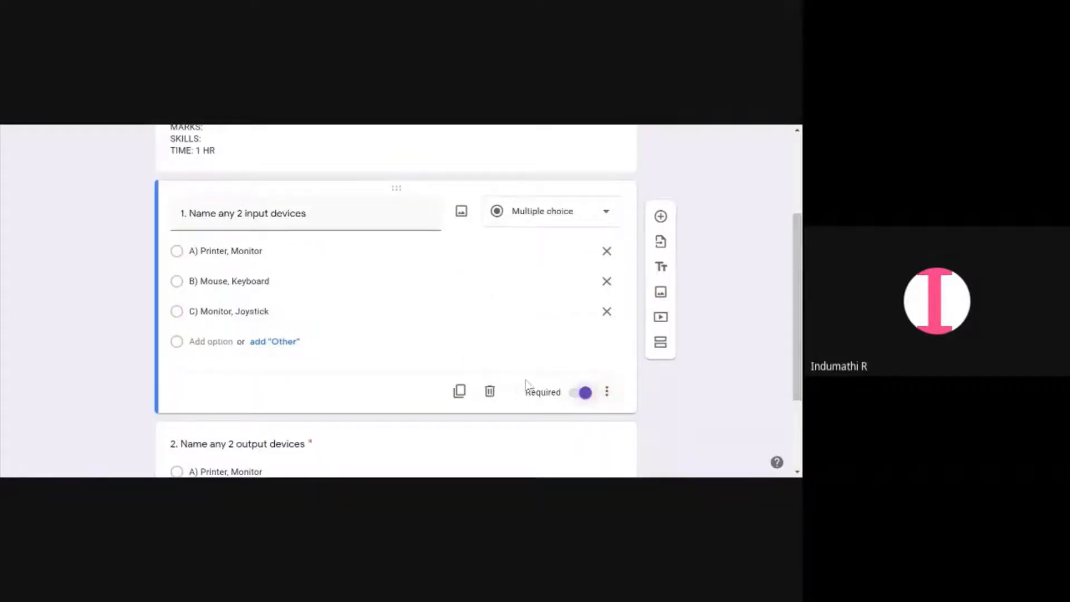
scroll(527, 384, "down", 2)
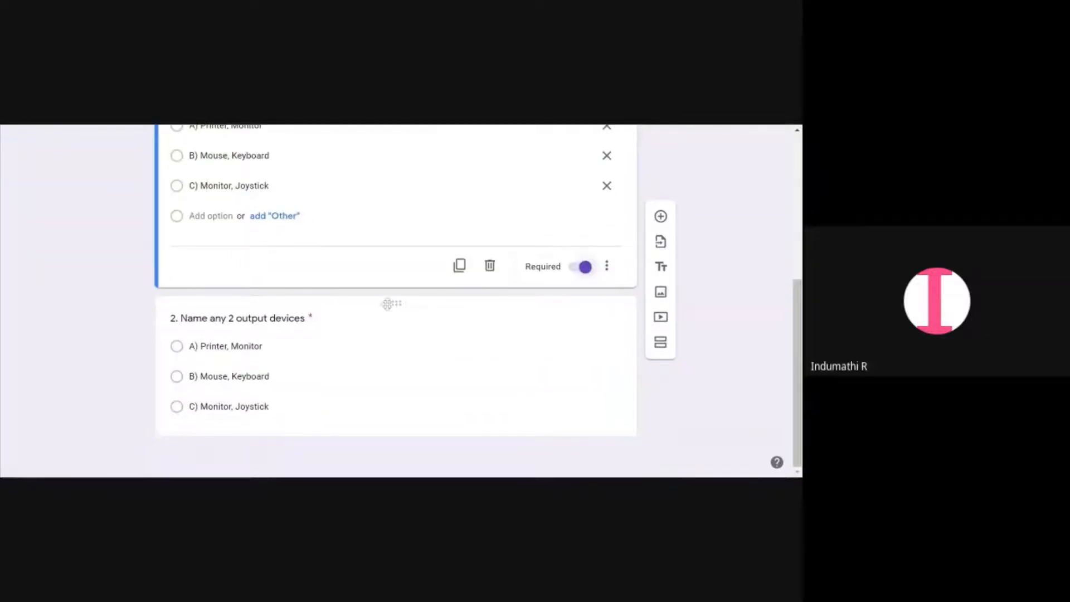
Scroll through the form to review the header and both device questions
scroll(388, 304, "up", 2)
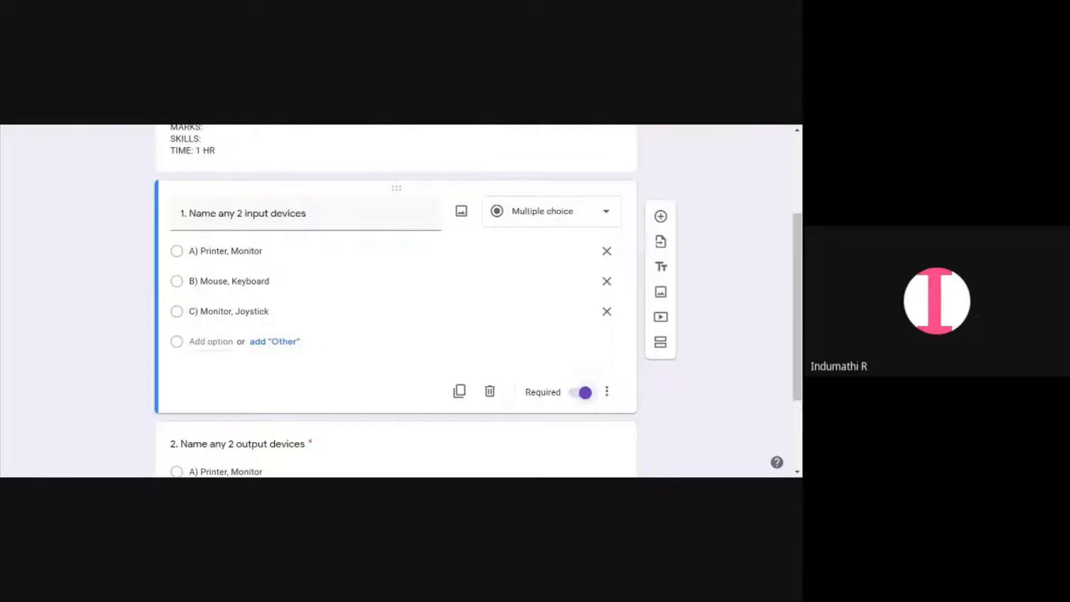
scroll(392, 368, "down", 2)
left_click(319, 389)
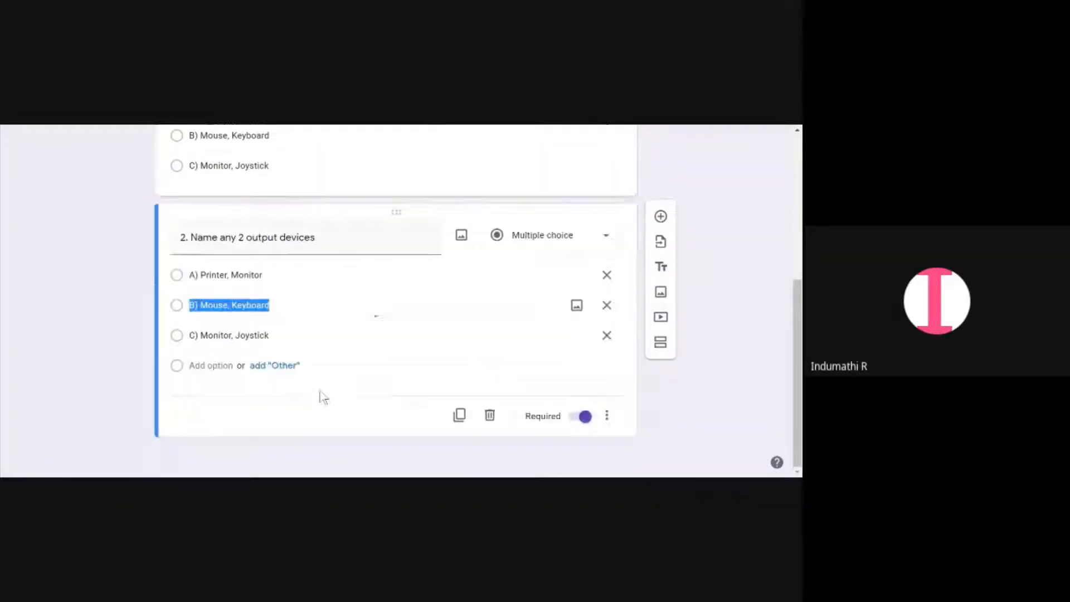
left_click(627, 401)
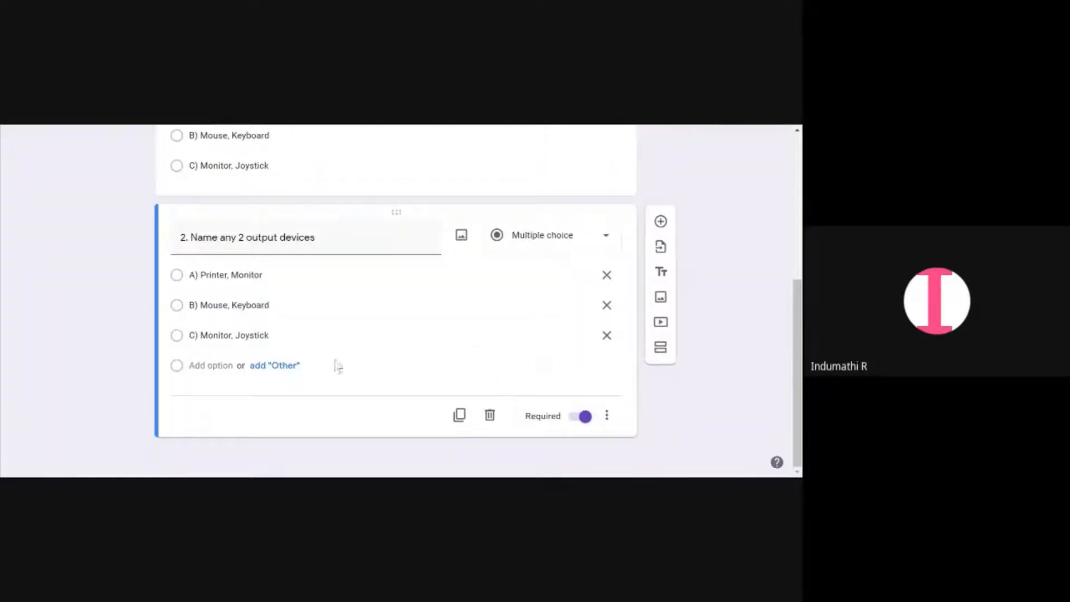
scroll(346, 328, "up", 5)
scroll(345, 327, "down", 3)
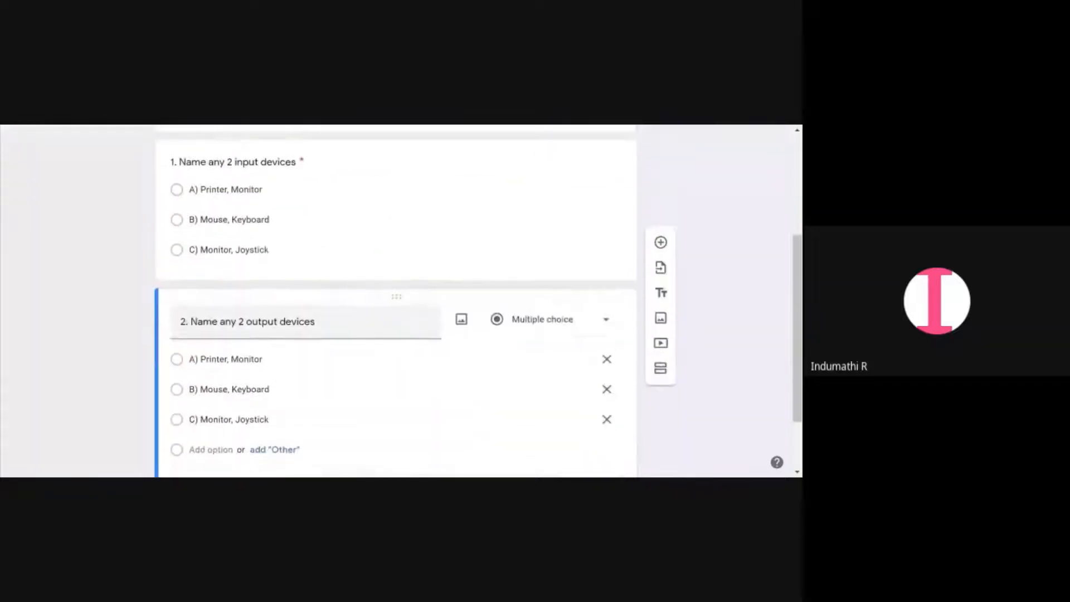
scroll(342, 327, "down", 1)
scroll(296, 281, "up", 2)
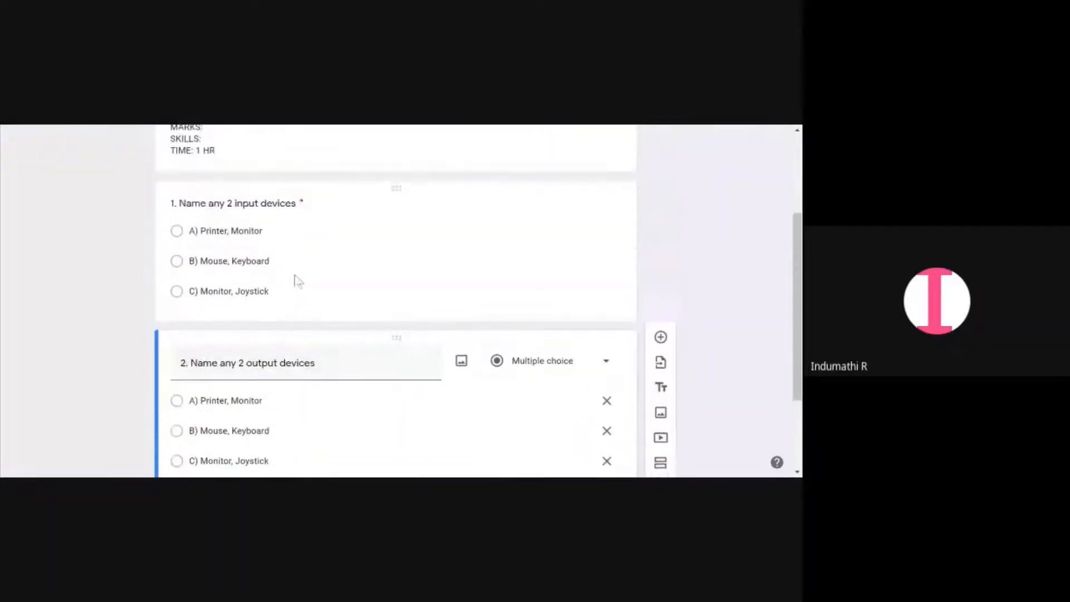
scroll(297, 281, "down", 2)
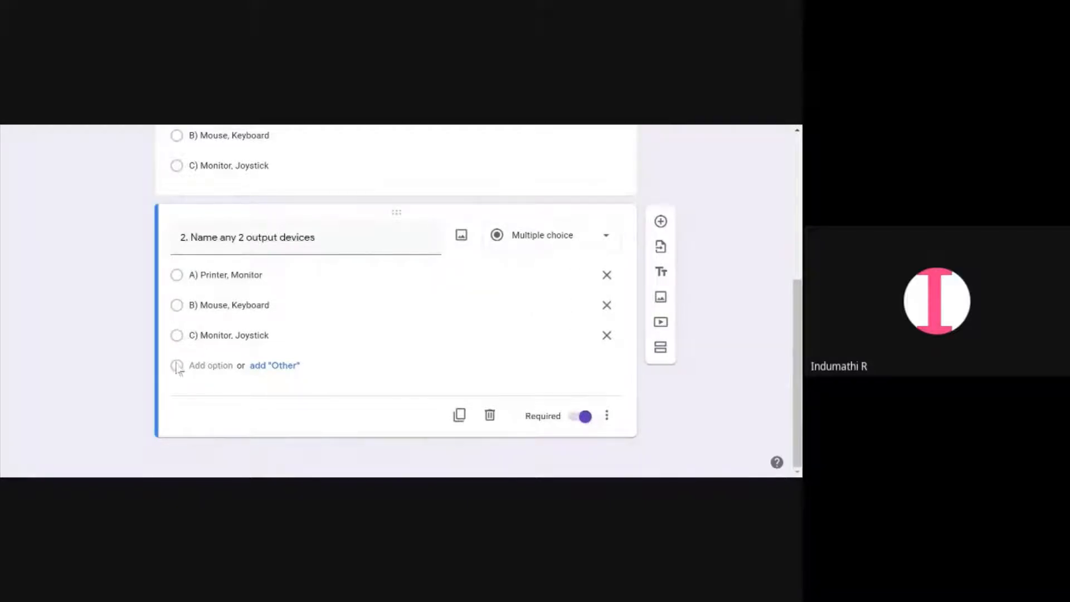
scroll(178, 305, "up", 4)
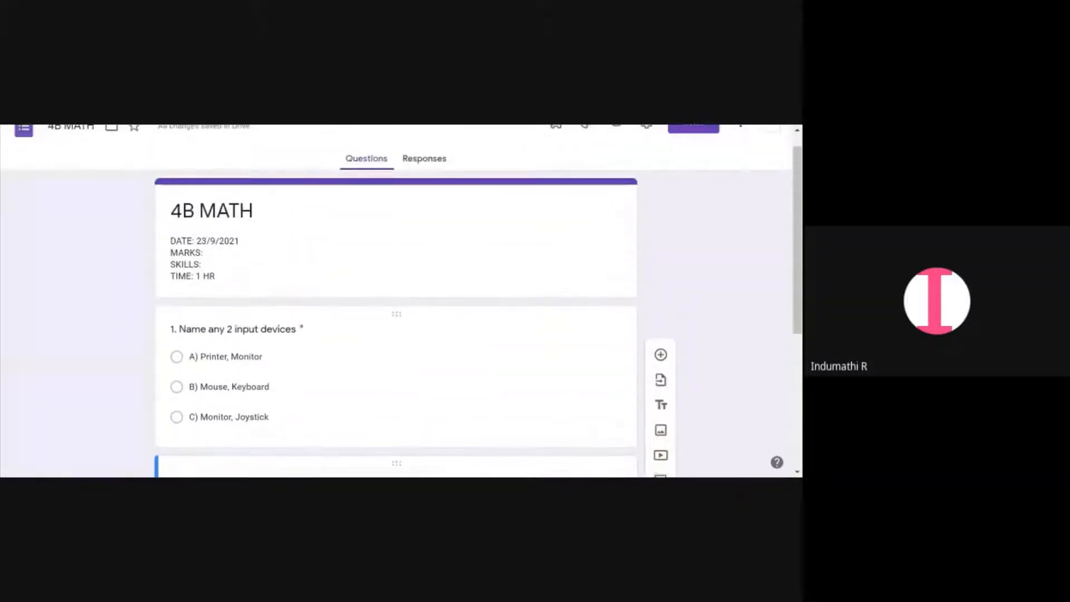
scroll(178, 312, "up", 1)
Open the form settings and turn on Make this a quiz
left_click(646, 146)
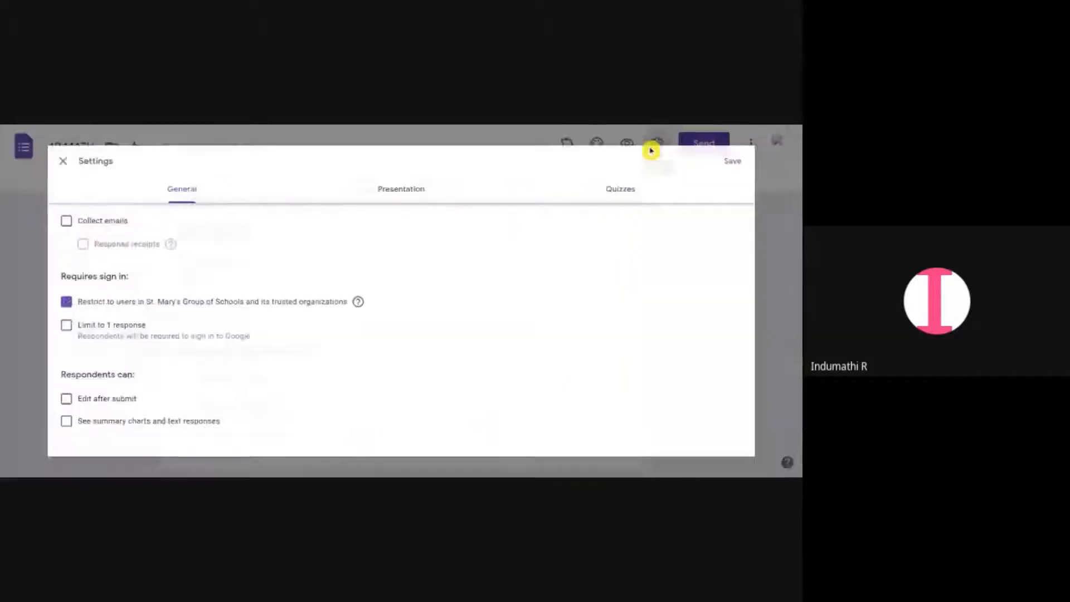
left_click(649, 177)
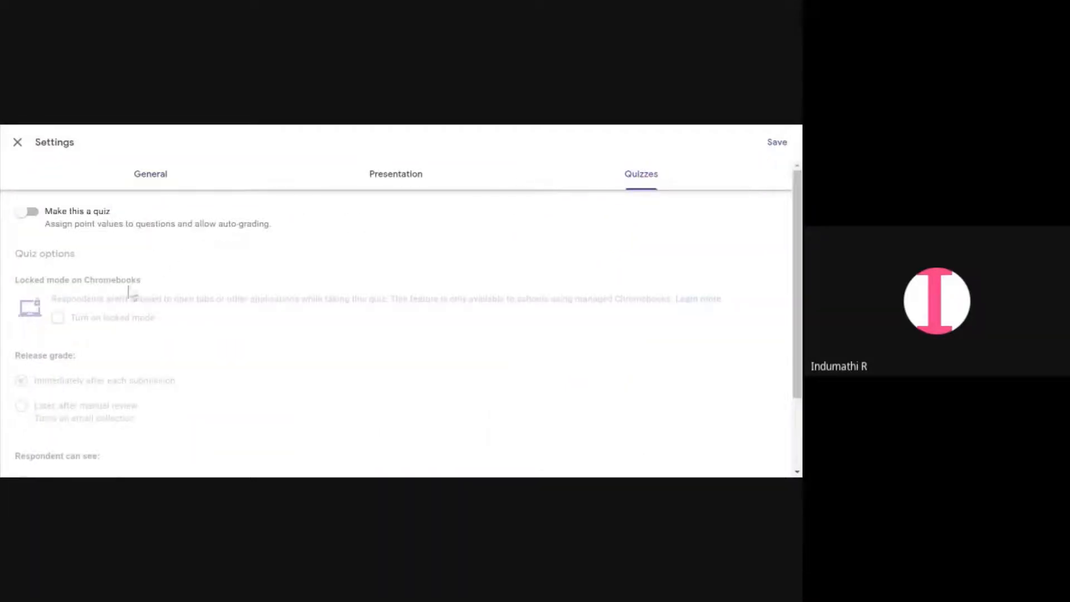
left_click(35, 213)
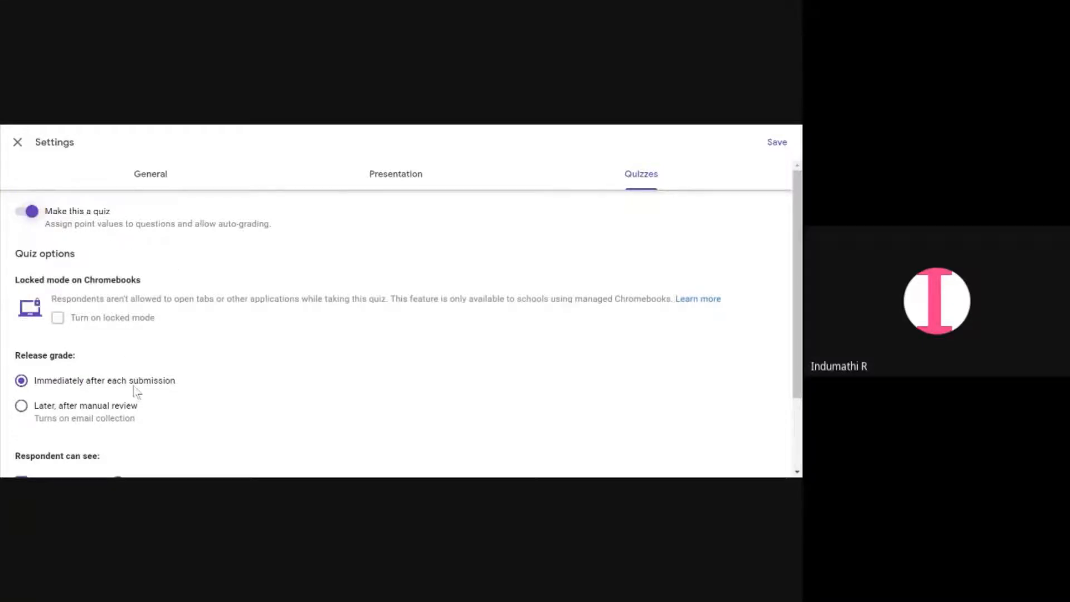
Keep grades released immediately and uncheck Missed questions, Correct answers and Point values for respondents
scroll(135, 392, "down", 2)
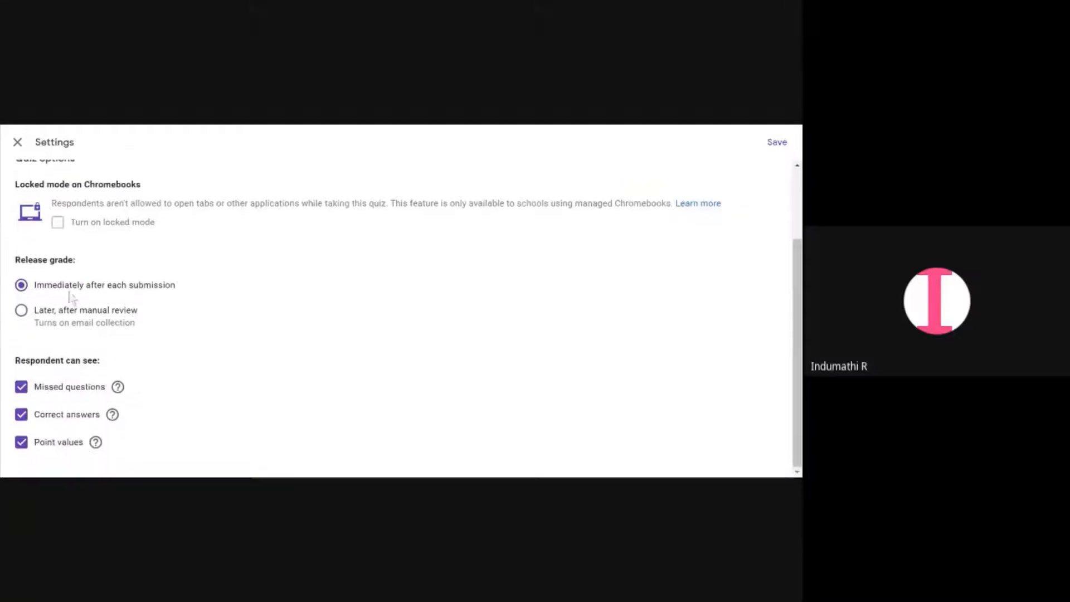
scroll(122, 293, "up", 2)
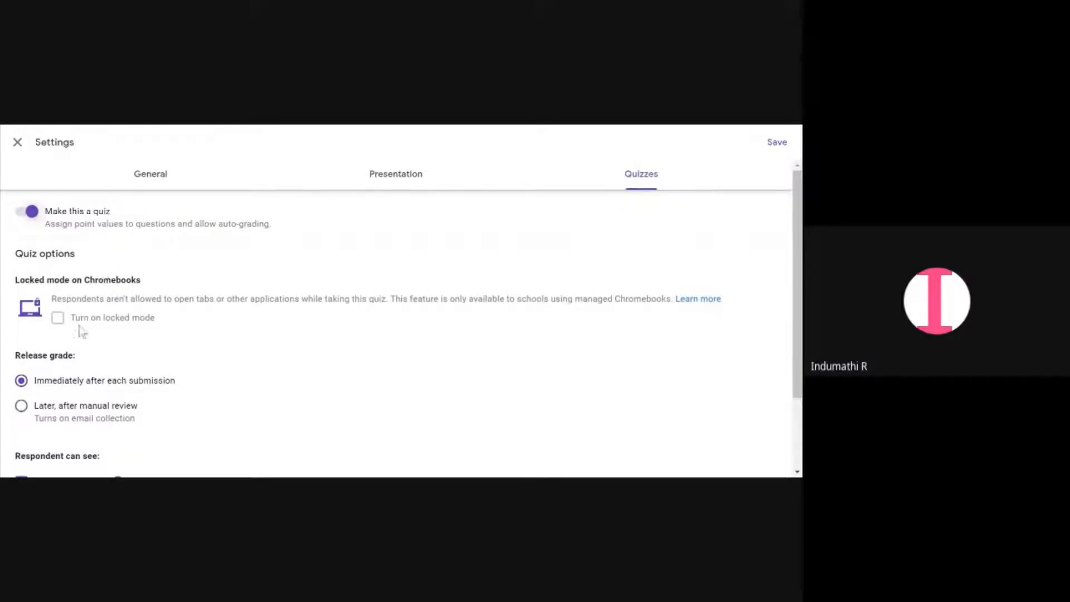
scroll(79, 351, "down", 2)
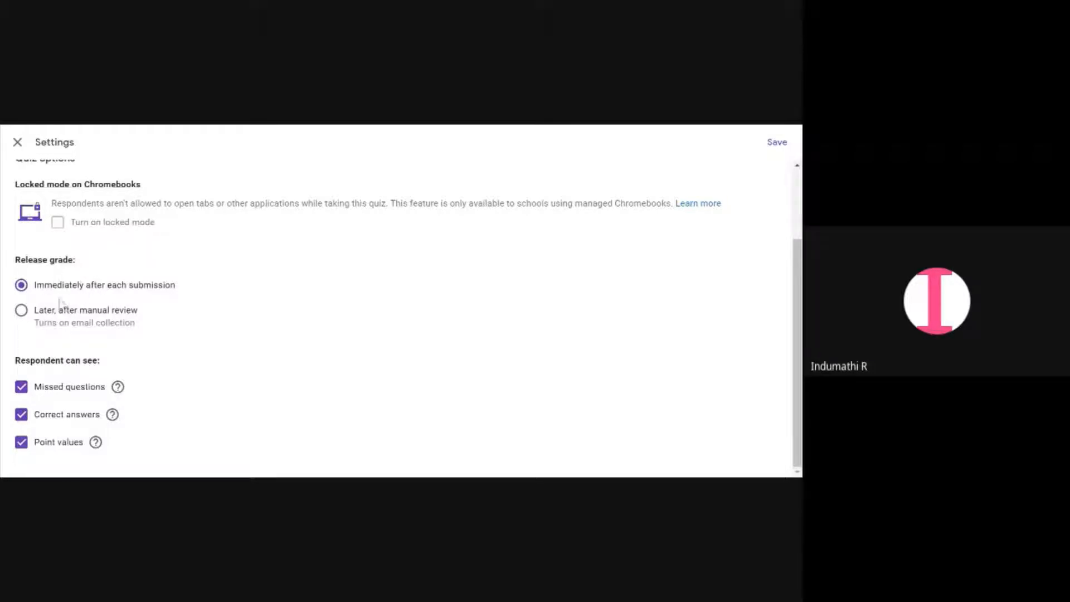
left_click(22, 312)
left_click(22, 287)
left_click(25, 393)
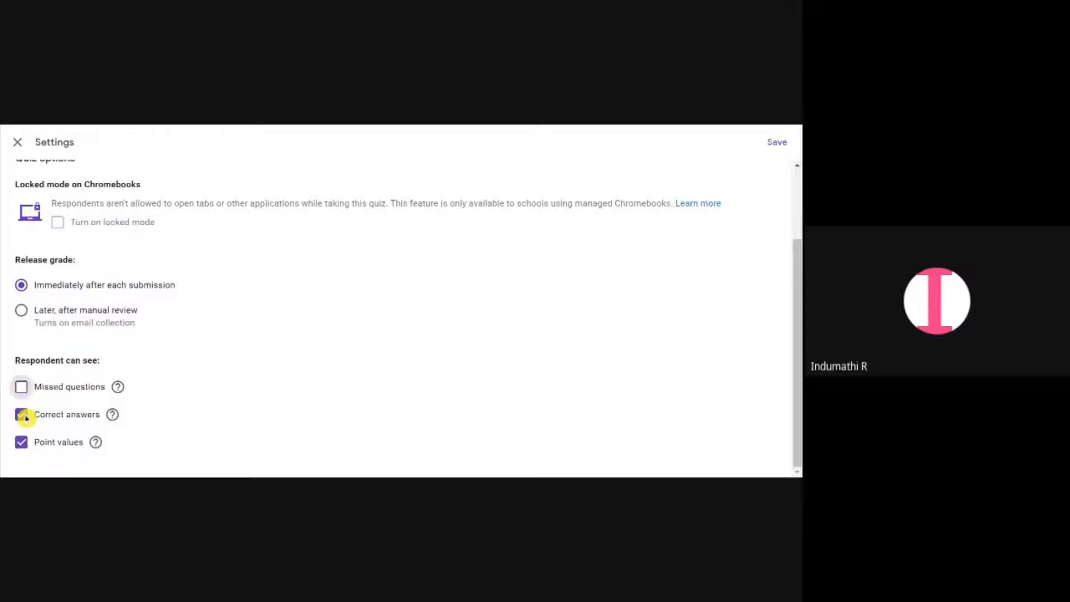
left_click(22, 416)
left_click(25, 443)
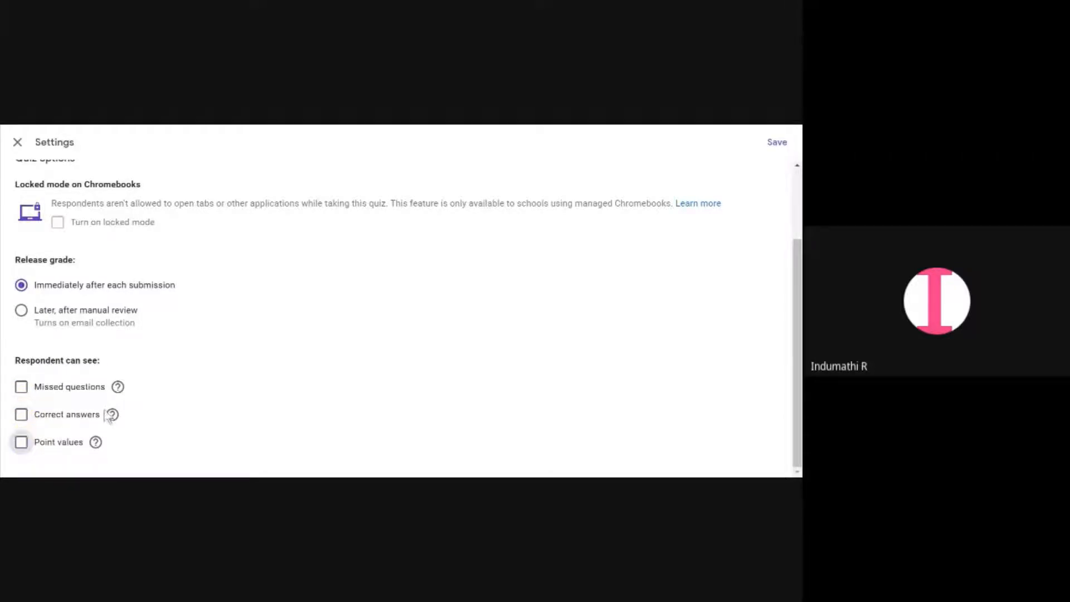
In presentation settings, turn on Show progress bar and turn off Show link to submit another response
scroll(109, 415, "up", 3)
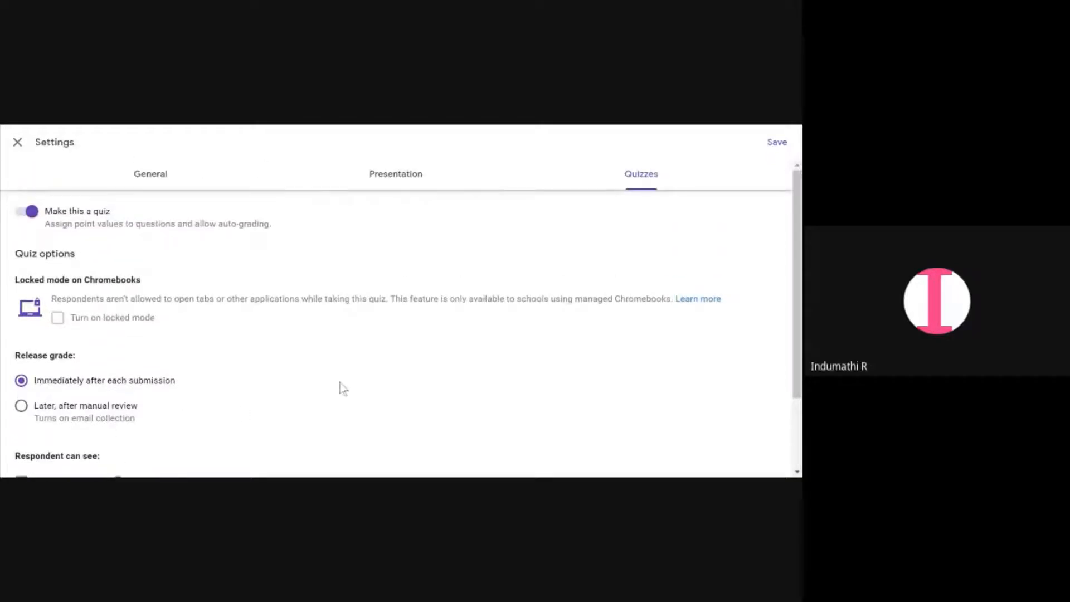
left_click(391, 180)
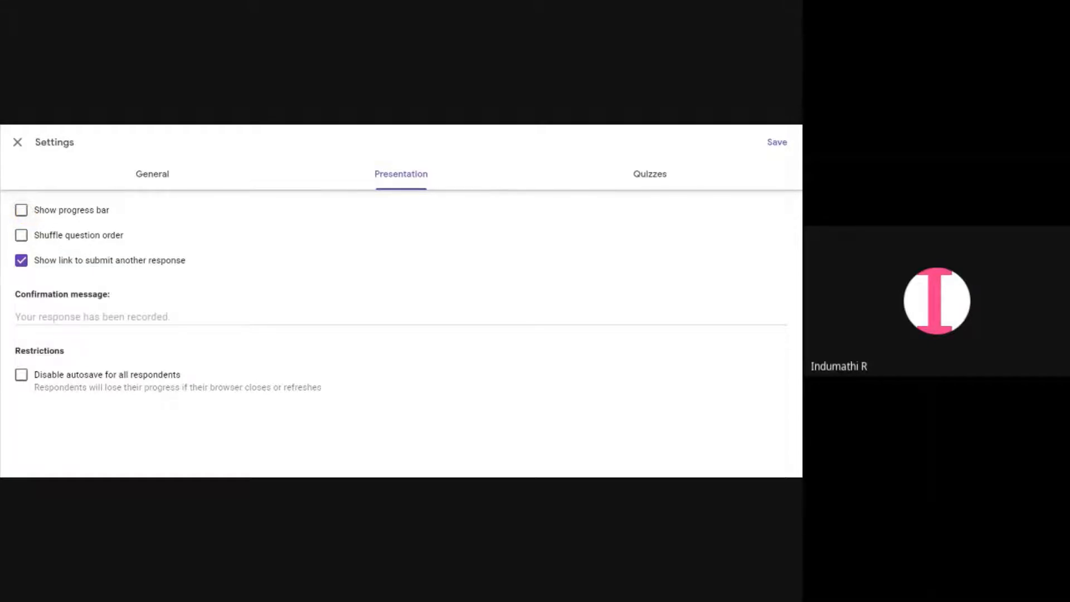
left_click(21, 210)
left_click(26, 237)
left_click(28, 238)
left_click(23, 262)
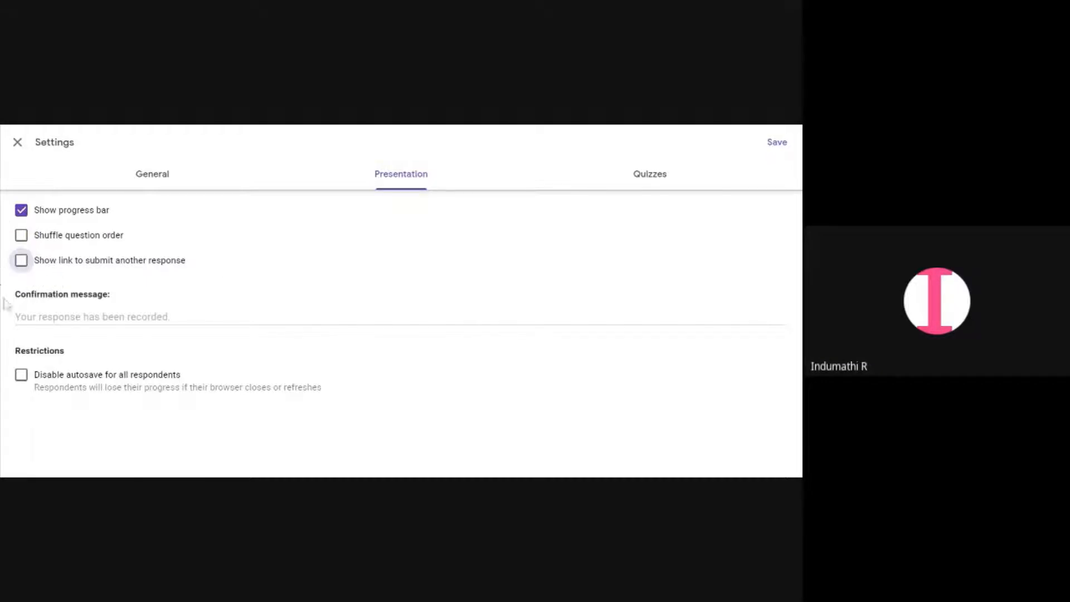
Set the confirmation message to Your response has been submitted!
left_click(16, 316)
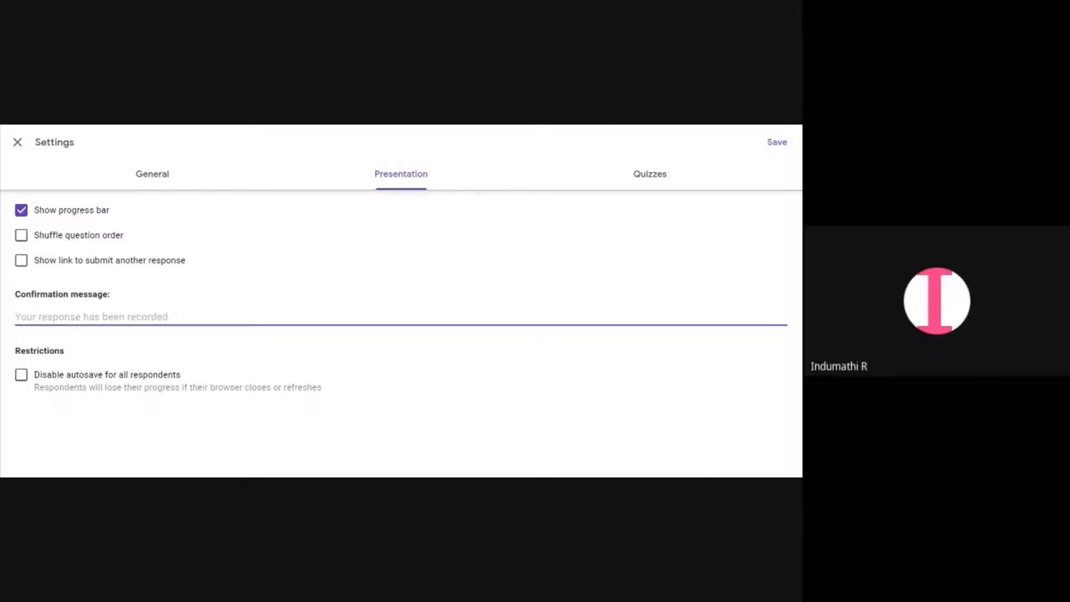
type("SUB")
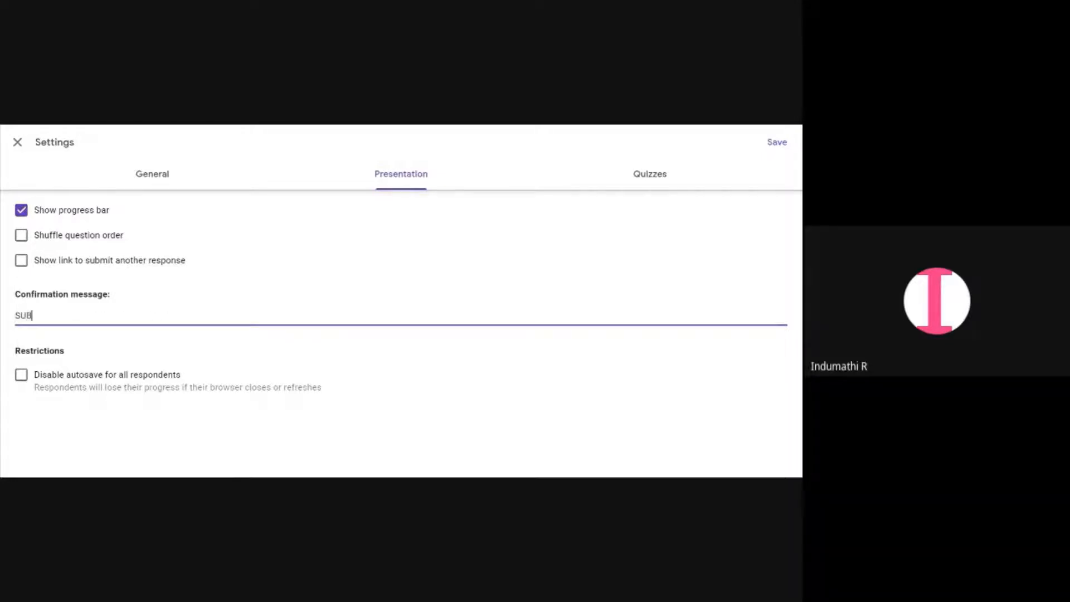
type("MITTED")
key("BackSpace")
key("BackSpace")
key("BackSpace")
key("BackSpace")
key("BackSpace")
key("BackSpace")
key("BackSpace")
key("BackSpace")
key("BackSpace")
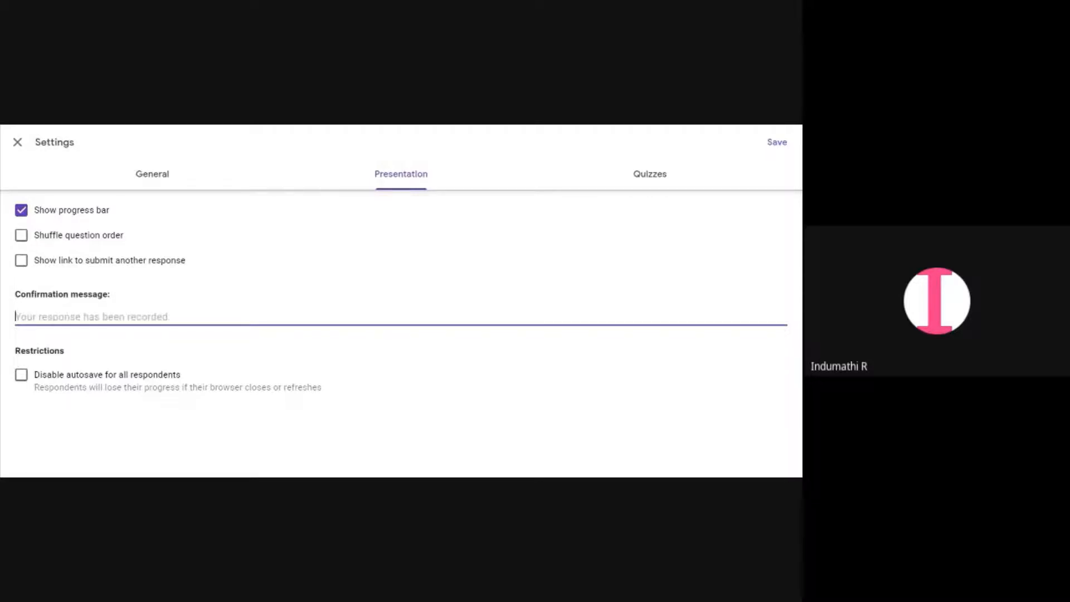
type("Your ")
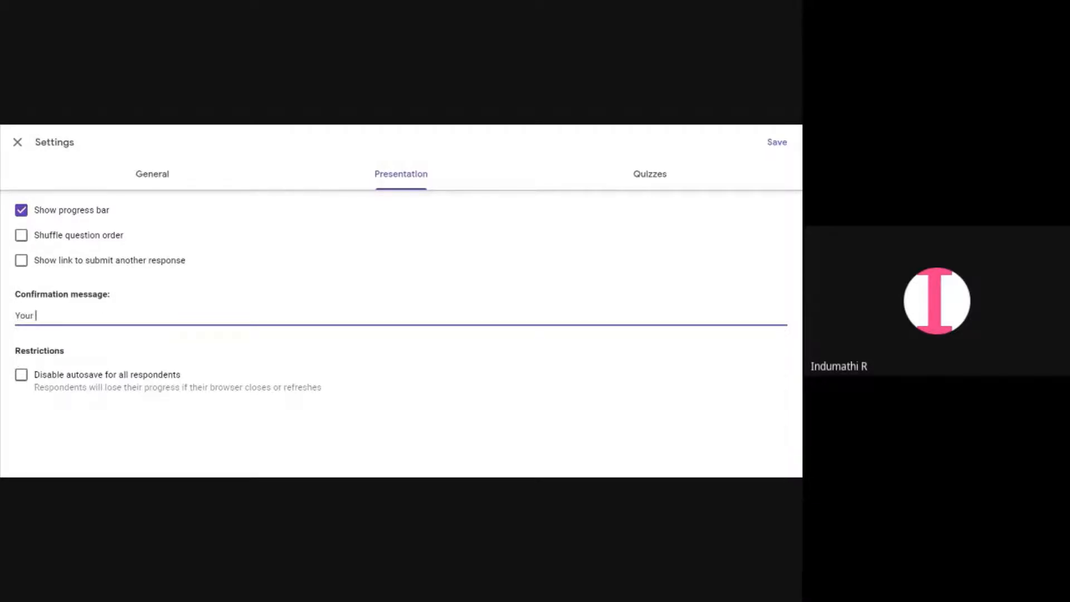
type("response has been recorded")
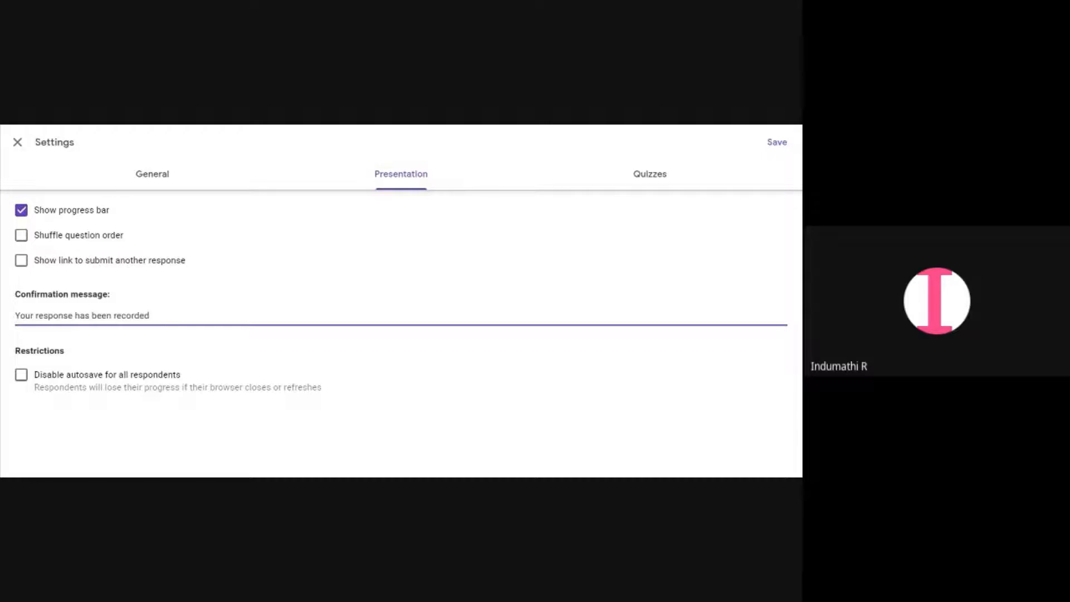
key("BackSpace")
key("BackSpace")
key("BackSpace")
key("BackSpace")
key("BackSpace")
key("BackSpace")
key("BackSpace")
key("BackSpace")
type("submitted")
type("!")
In general settings, turn on Limit to 1 response and toggle the summary charts and response receipts options
left_click(156, 171)
left_click(155, 172)
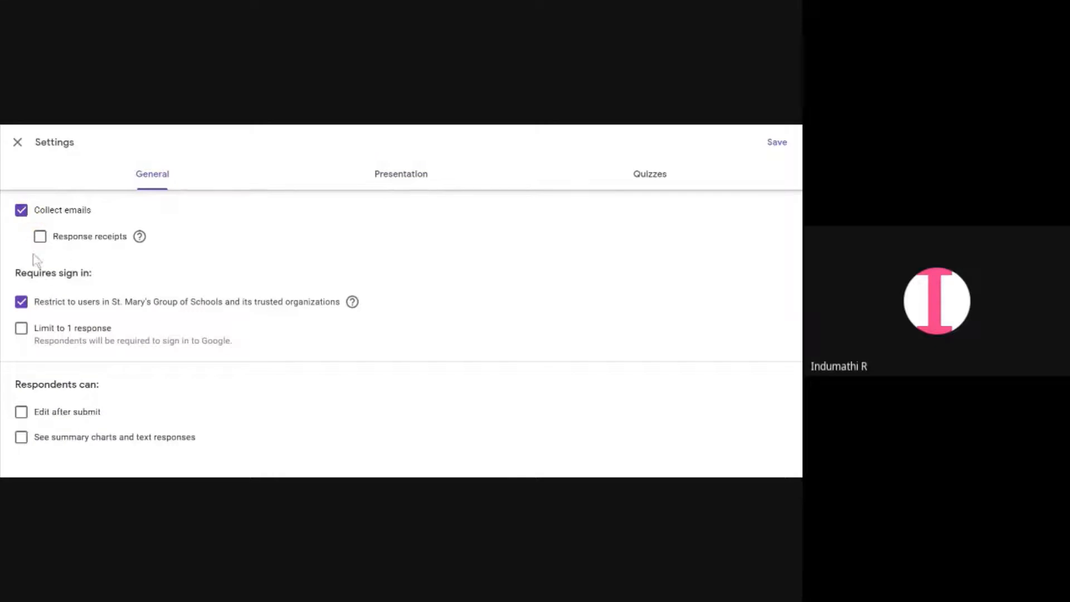
left_click(25, 323)
left_click(23, 331)
left_click(23, 332)
left_click(20, 331)
left_click(23, 439)
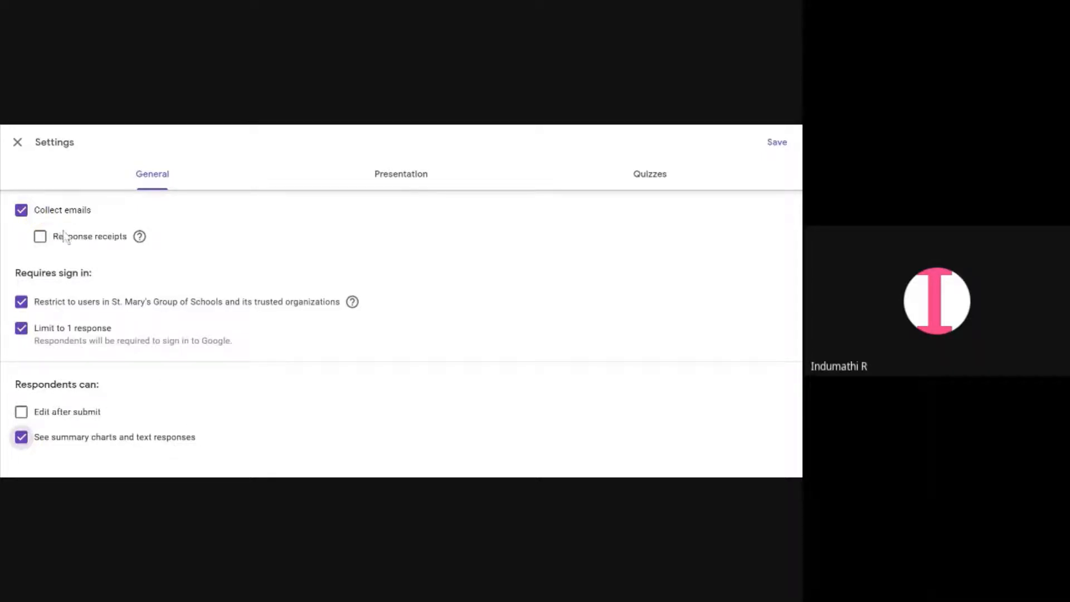
left_click(25, 438)
left_click(37, 239)
Recheck the presentation and quiz settings, then save the settings
left_click(470, 178)
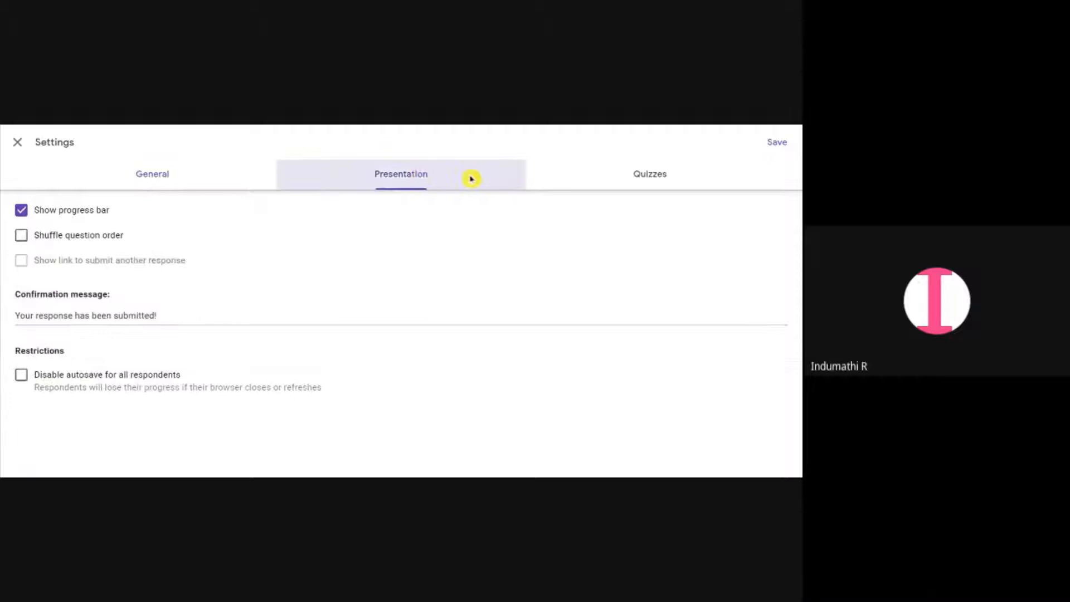
left_click(637, 186)
scroll(140, 425, "down", 1)
scroll(139, 425, "down", 1)
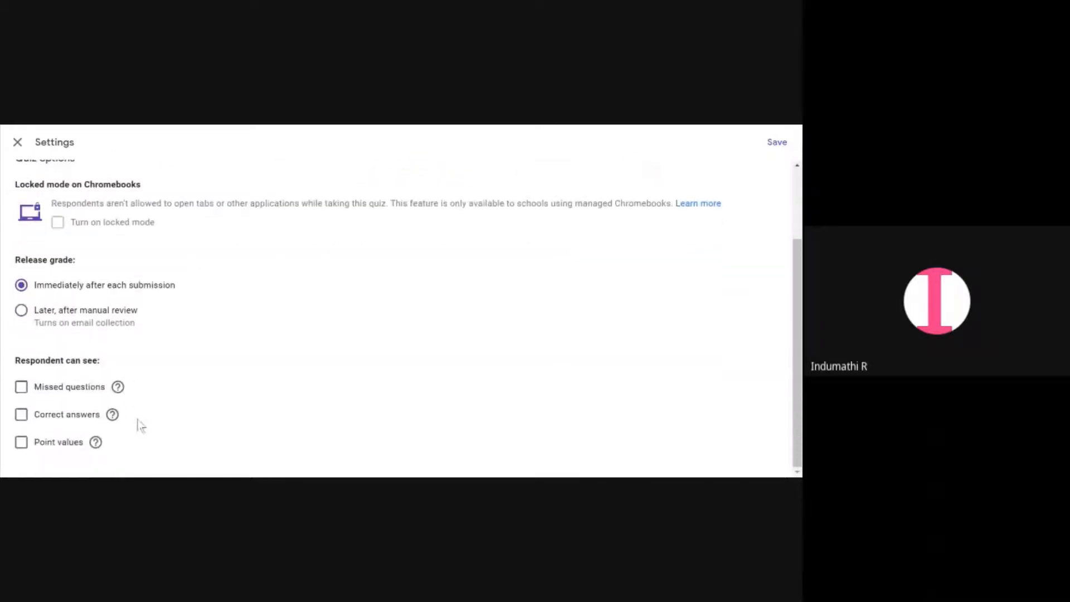
scroll(624, 305, "up", 2)
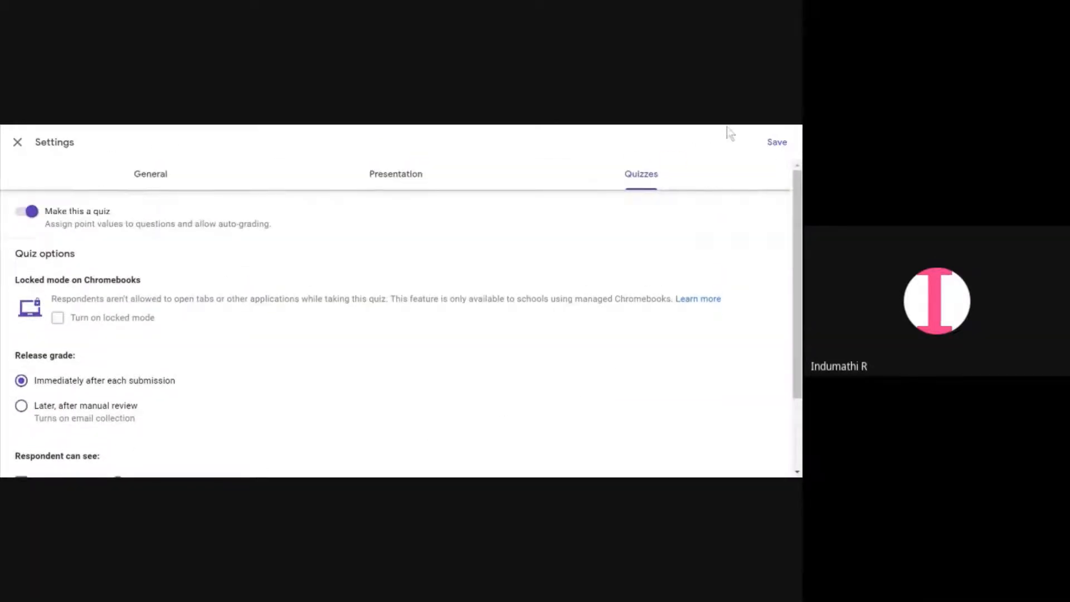
left_click(776, 147)
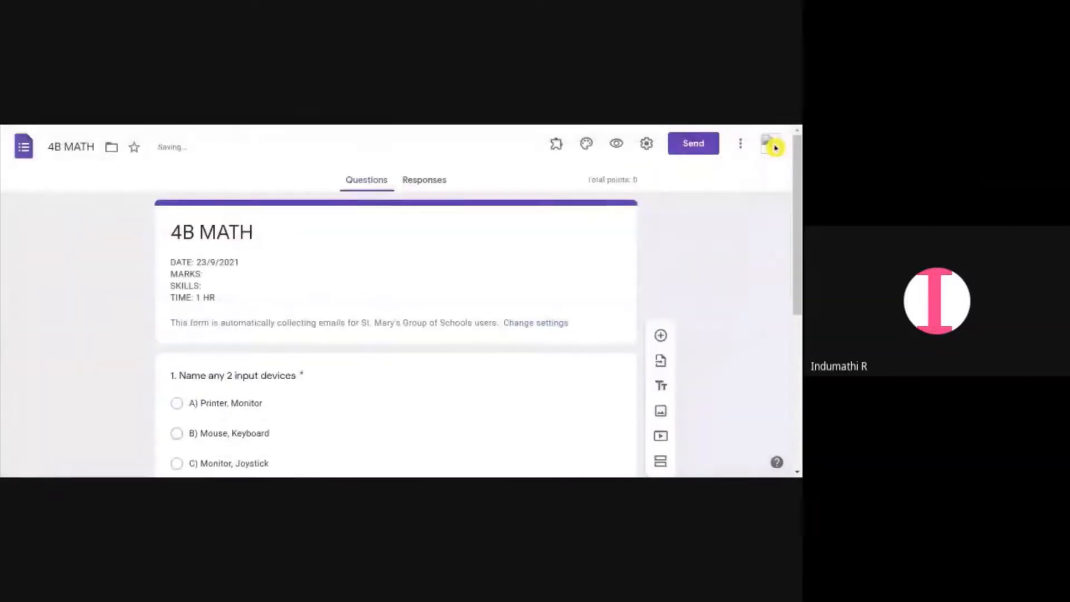
Set question 1's answer key to B) Mouse, Keyboard, worth 2 points
scroll(466, 310, "down", 3)
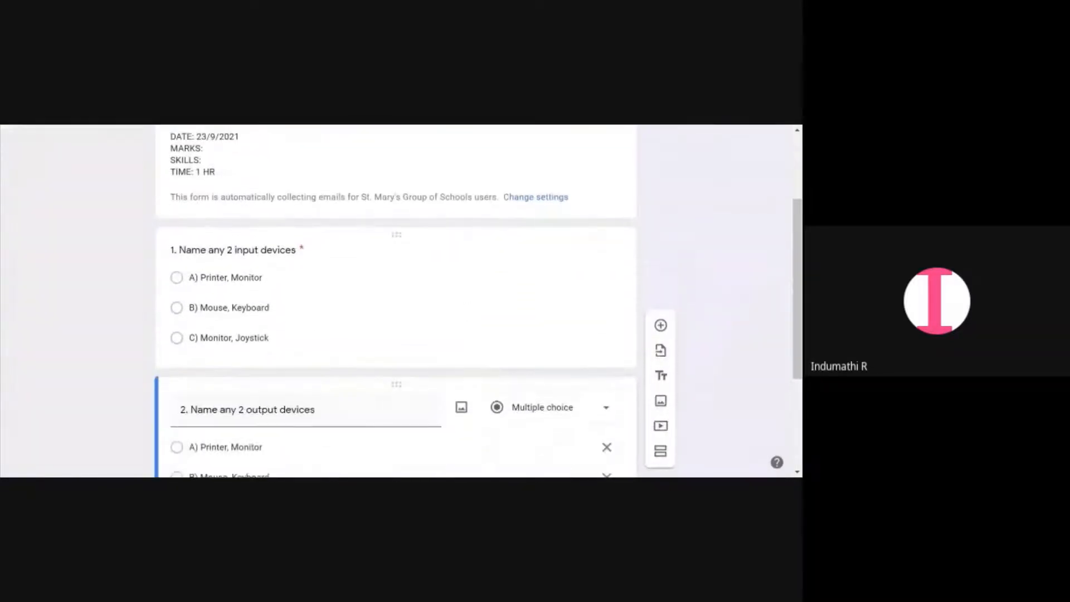
left_click(301, 348)
scroll(301, 348, "down", 3)
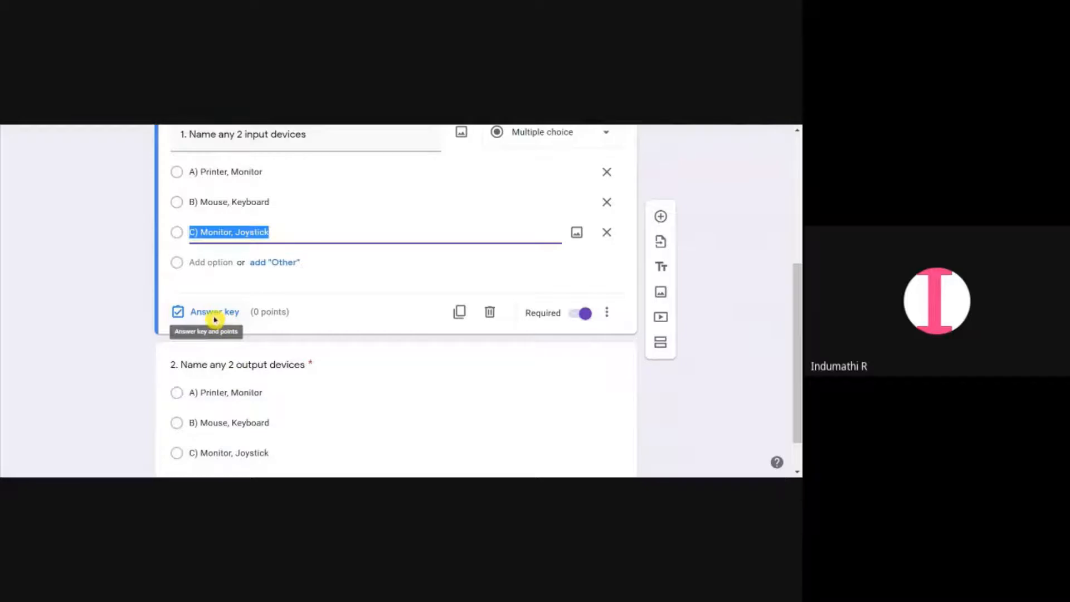
left_click(215, 318)
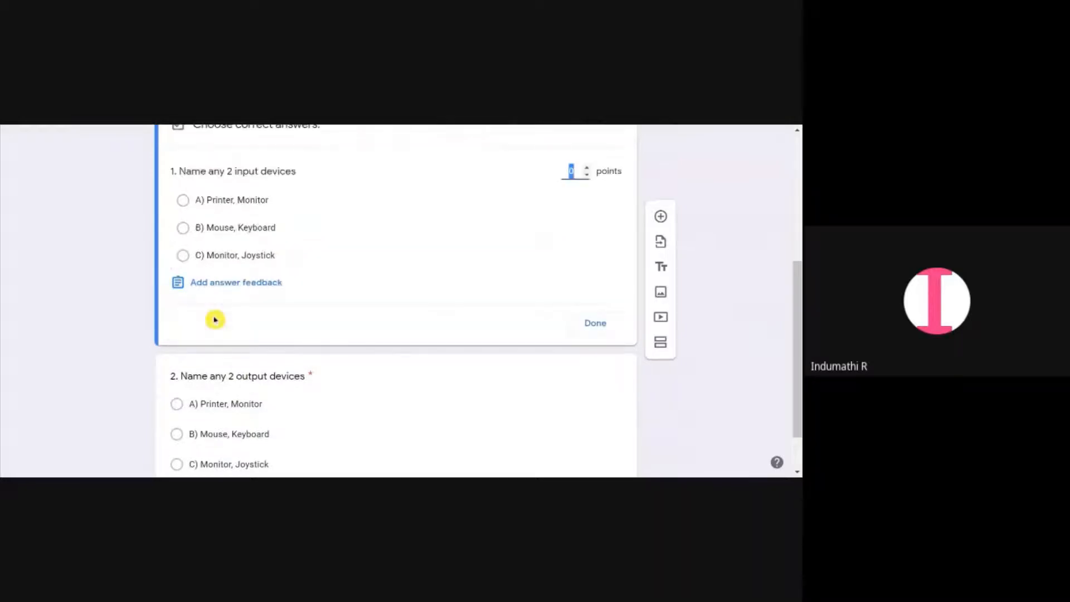
left_click(587, 169)
left_click(587, 169)
left_click(183, 228)
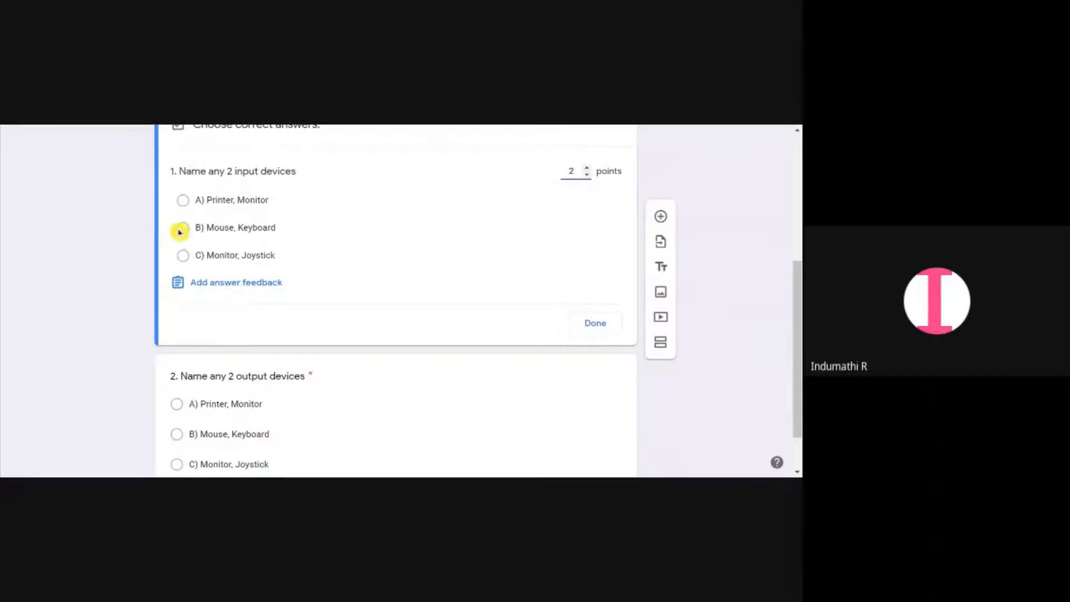
left_click(588, 324)
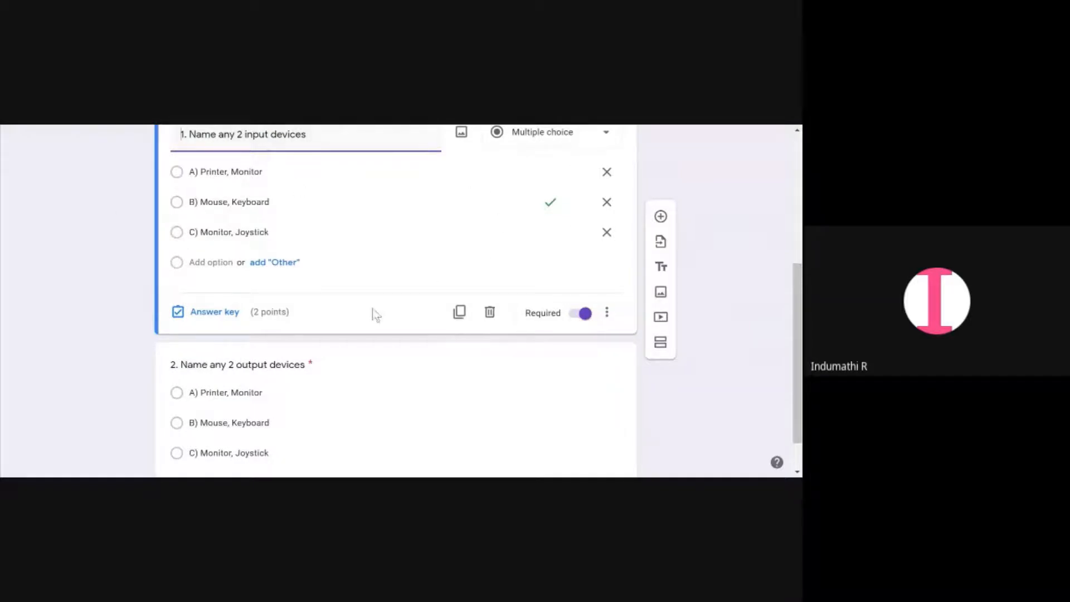
Set question 2's answer key to A) Printer, Monitor, worth 2 points
scroll(426, 347, "down", 1)
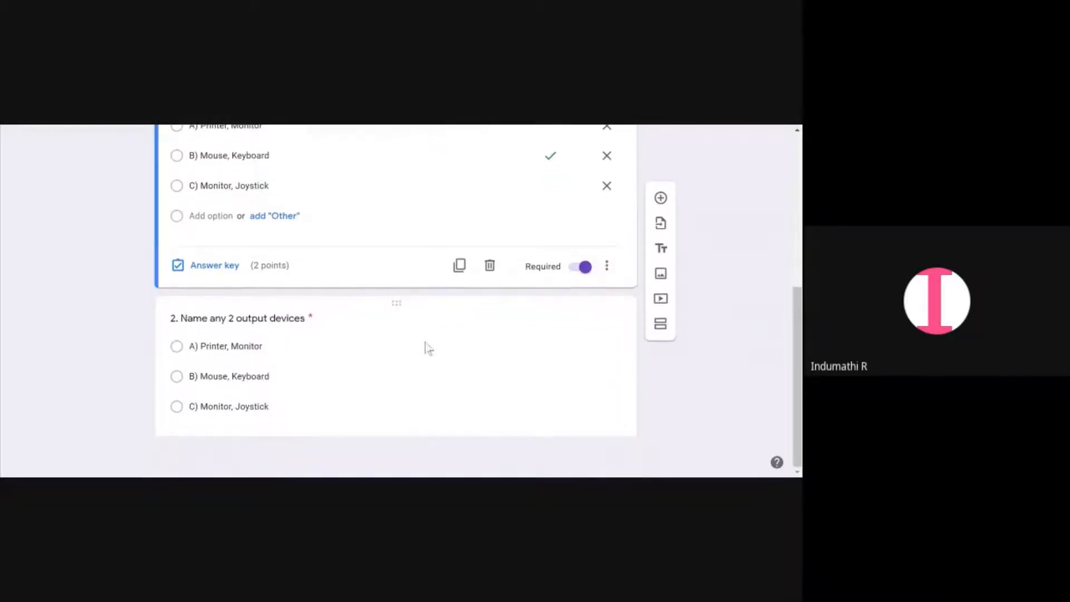
left_click(252, 401)
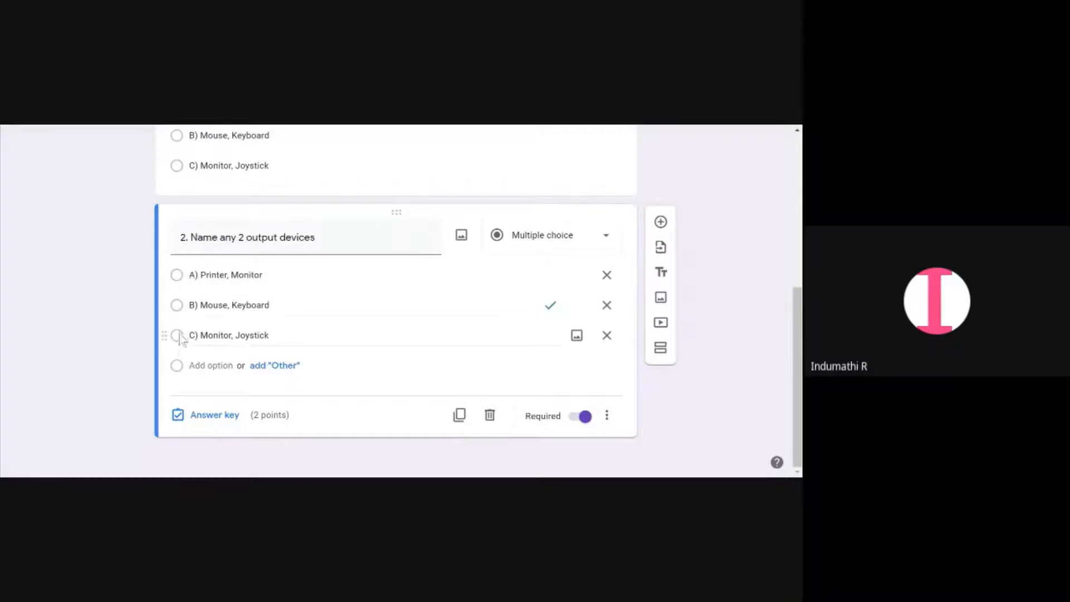
left_click(207, 424)
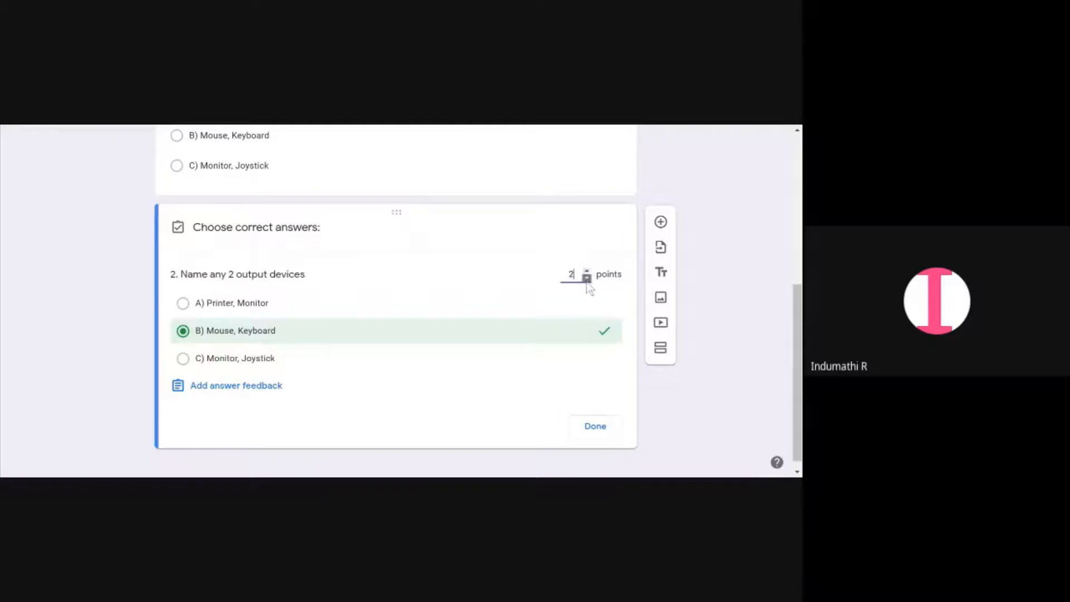
left_click(221, 354)
left_click(188, 303)
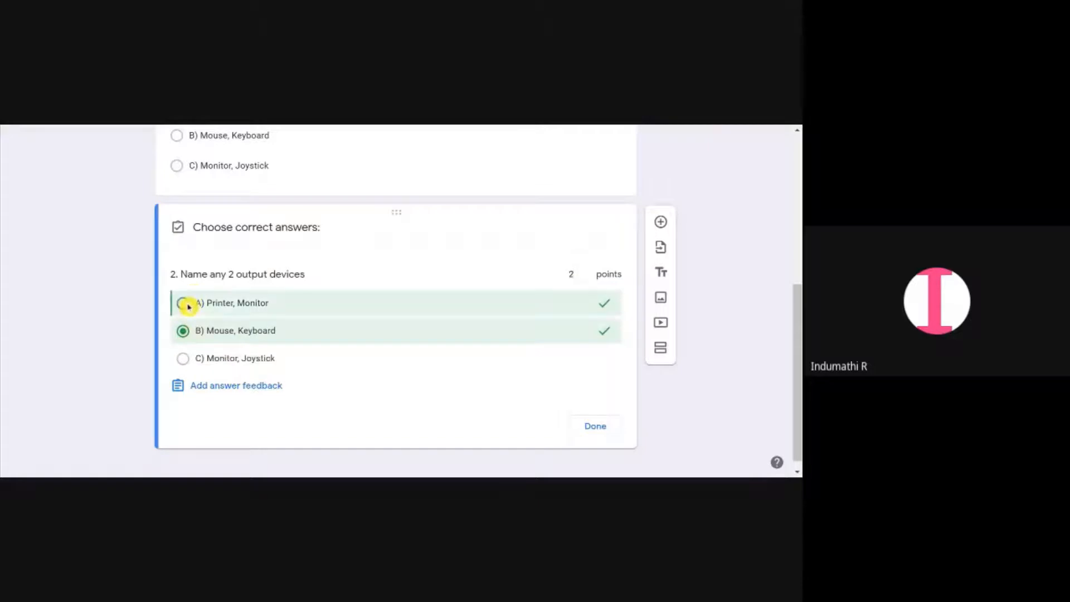
left_click(179, 334)
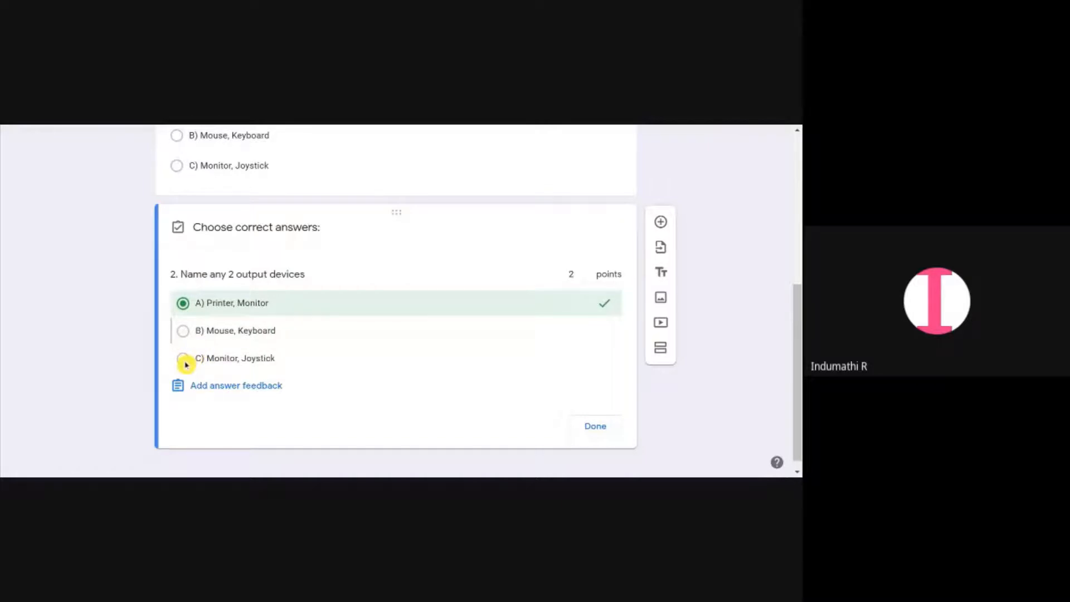
left_click(600, 432)
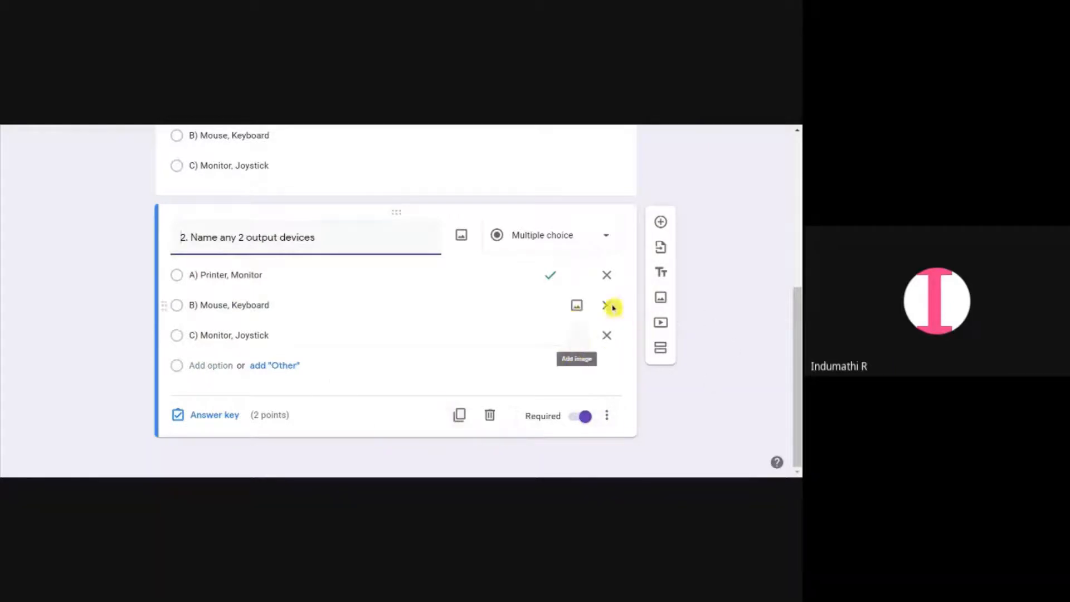
Add a new multiple choice grid question titled "Match the following"
left_click(660, 226)
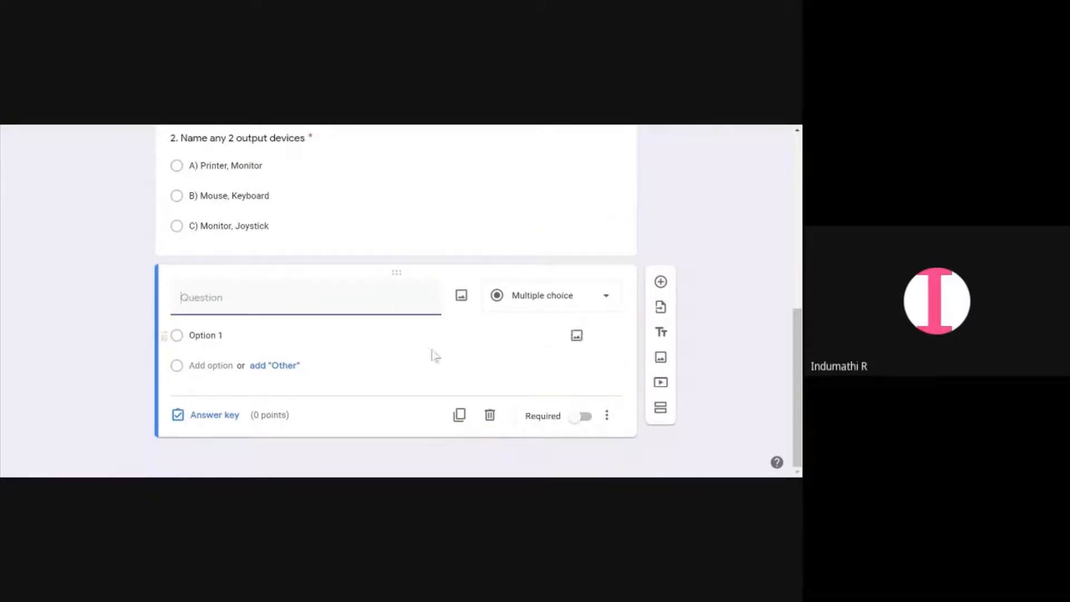
left_click(536, 294)
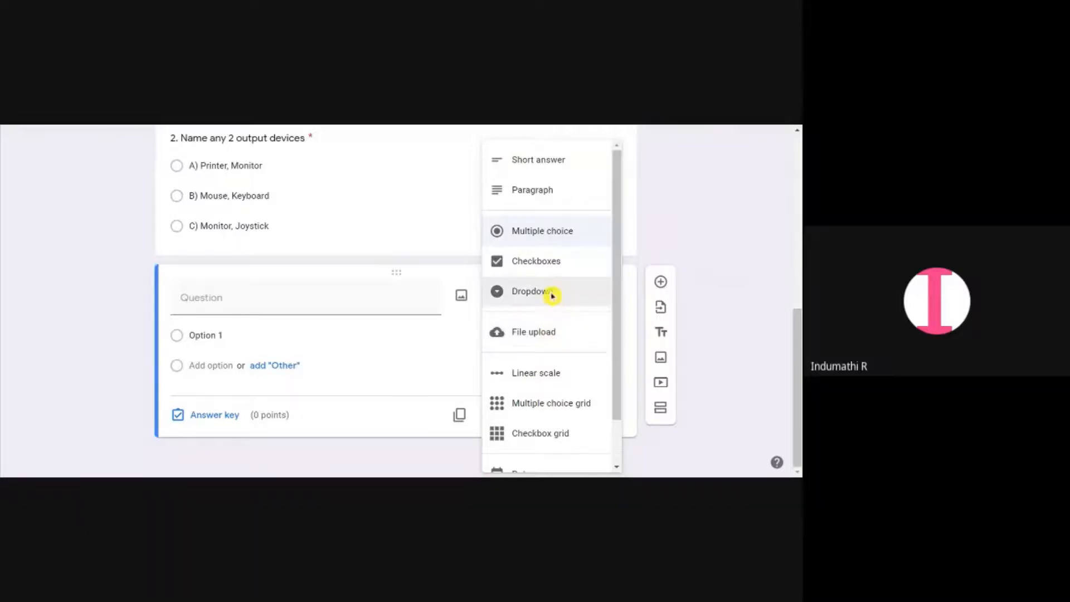
scroll(548, 379, "down", 1)
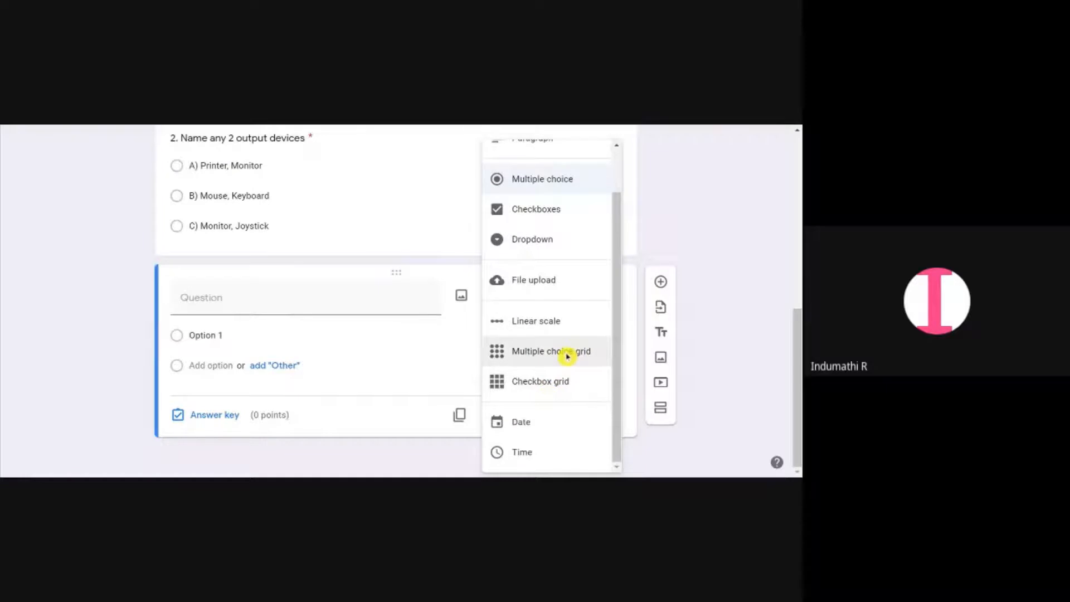
left_click(566, 356)
left_click(197, 356)
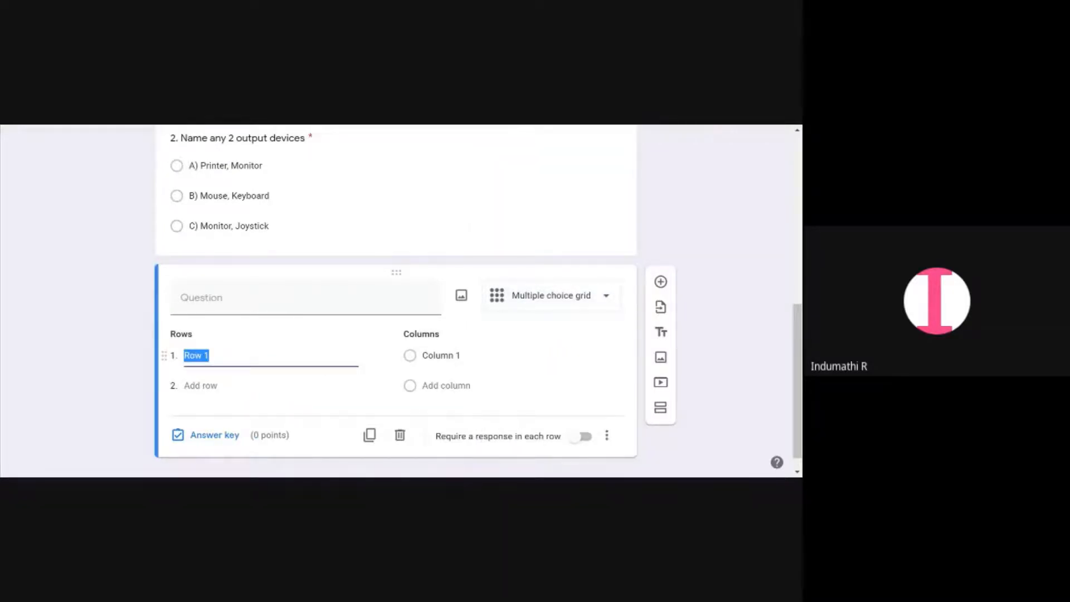
left_click(189, 298)
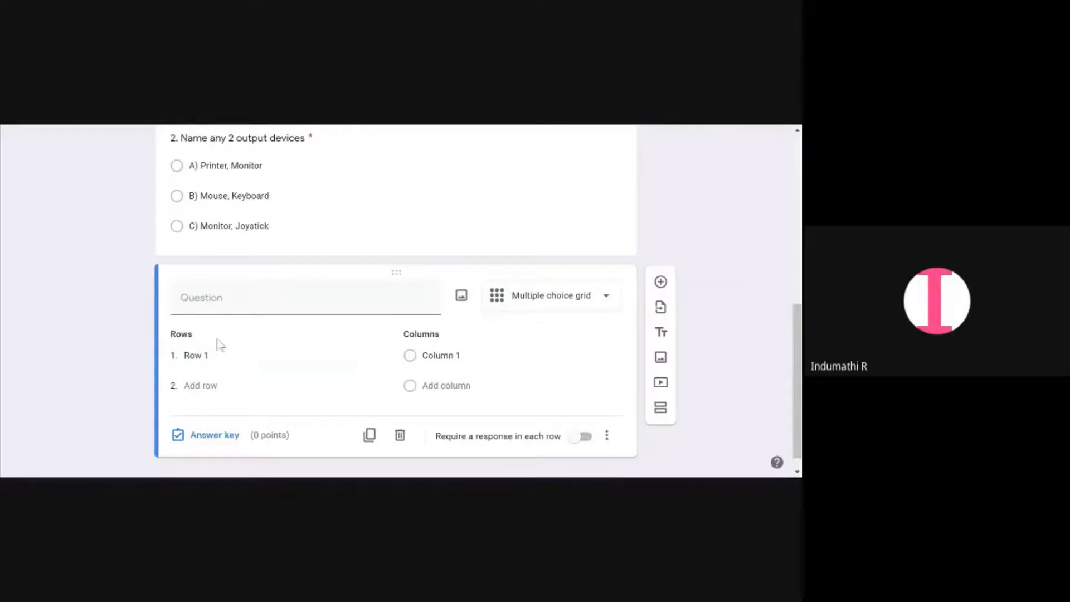
type("Match the following")
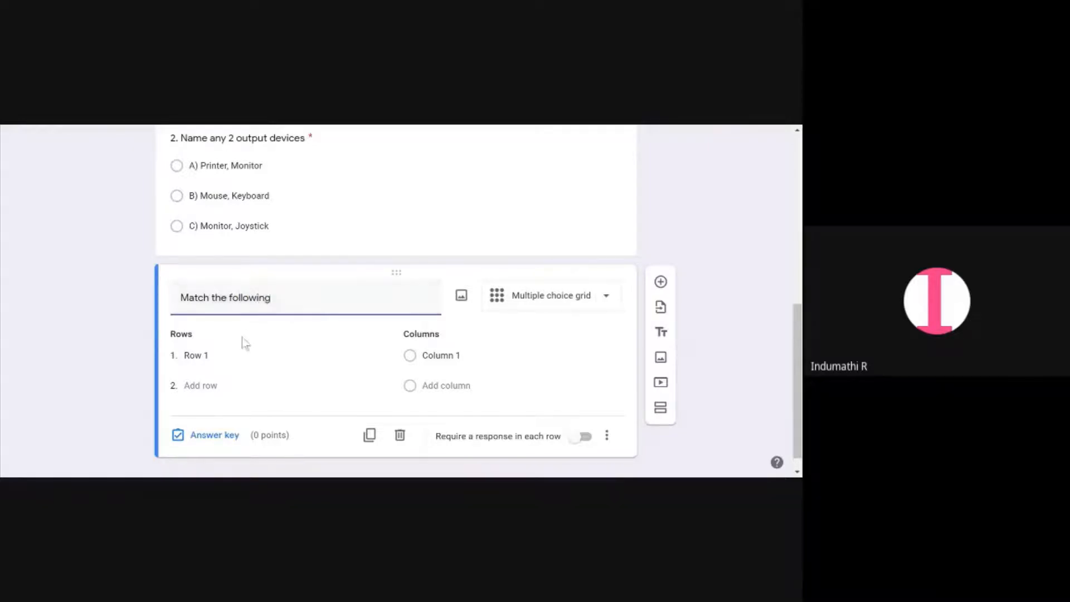
Fill the grid with rows Keyboard and Monitor and columns output device and Input device
left_click(231, 381)
left_click(226, 356)
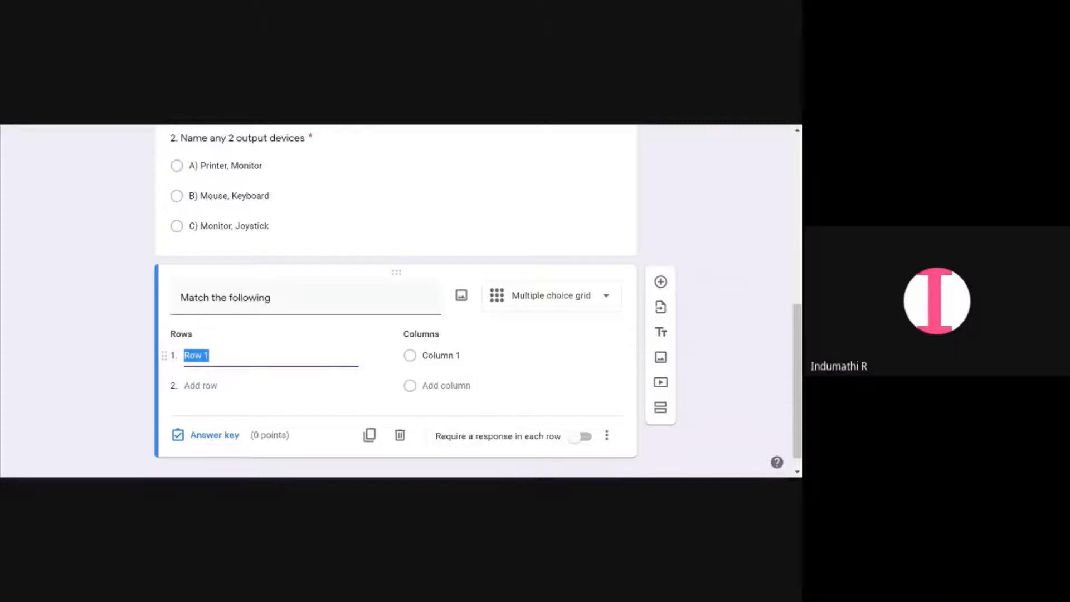
type("Keyboard")
left_click(453, 355)
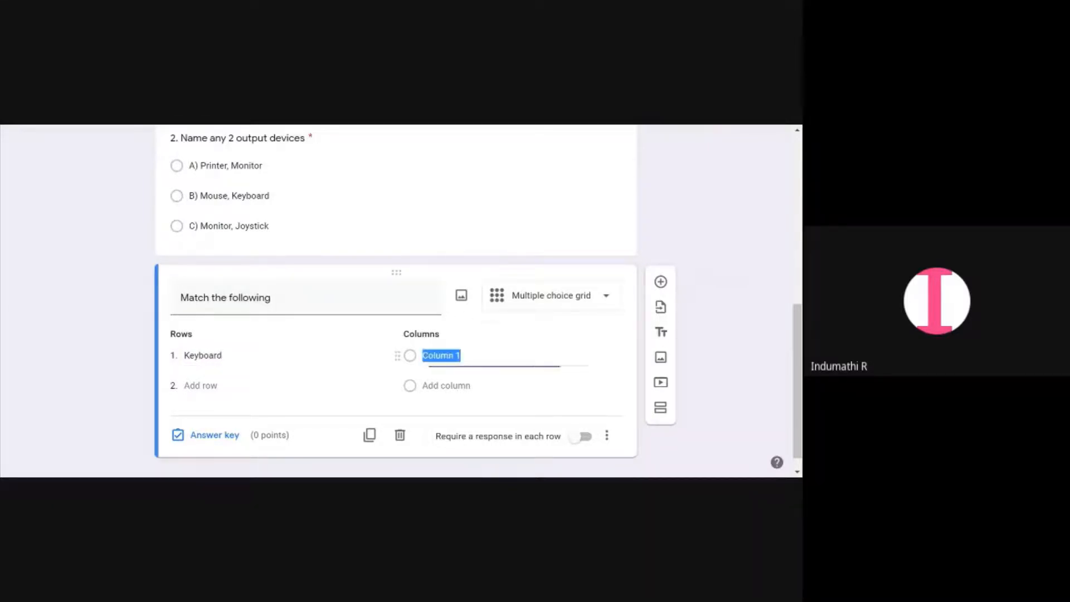
type("in")
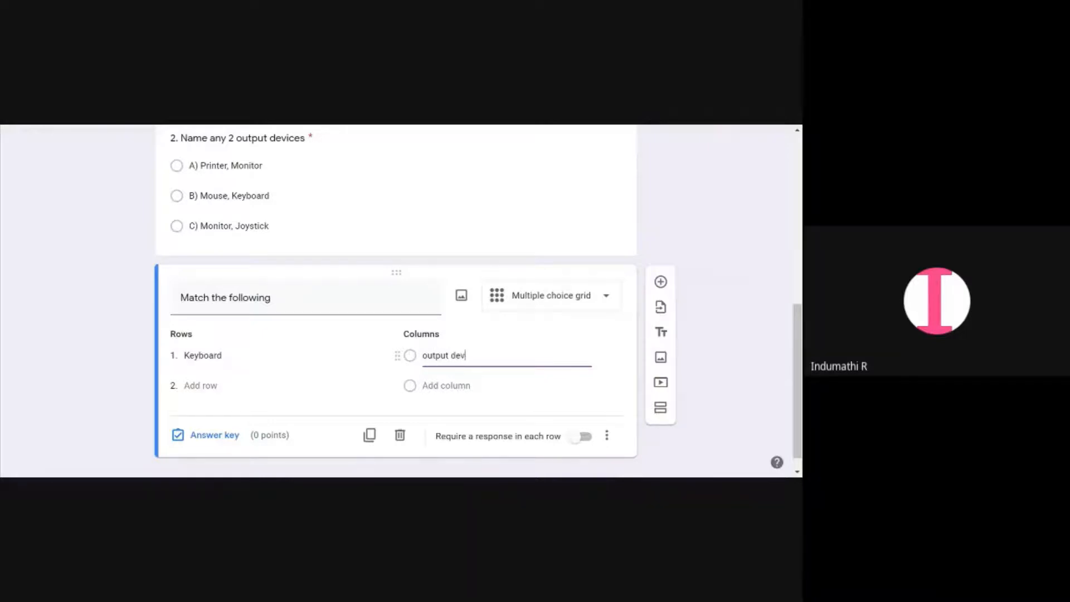
left_click(221, 384)
type("Monitor")
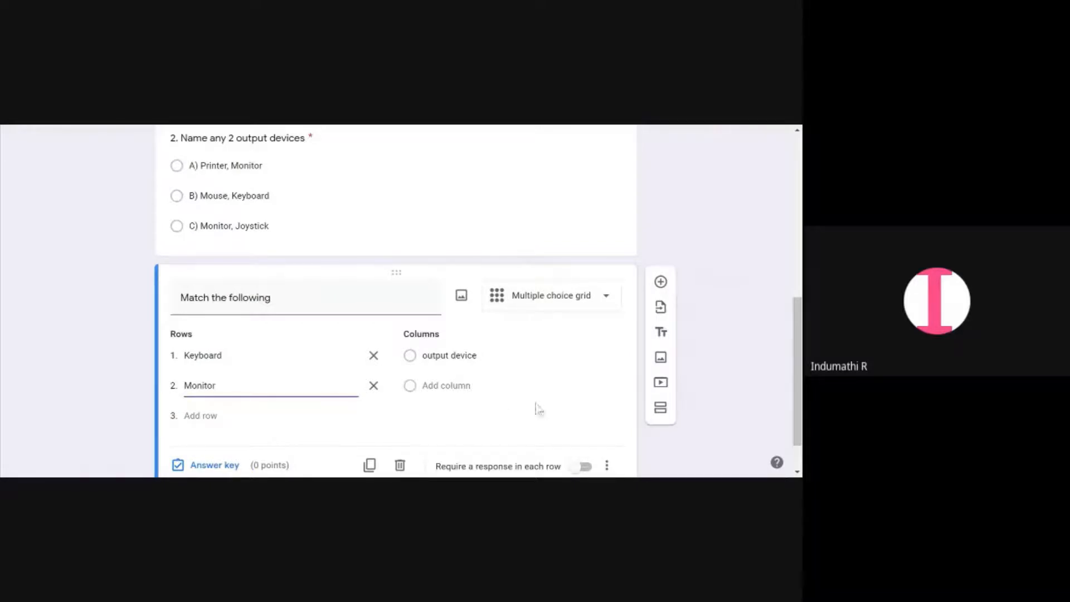
left_click(478, 397)
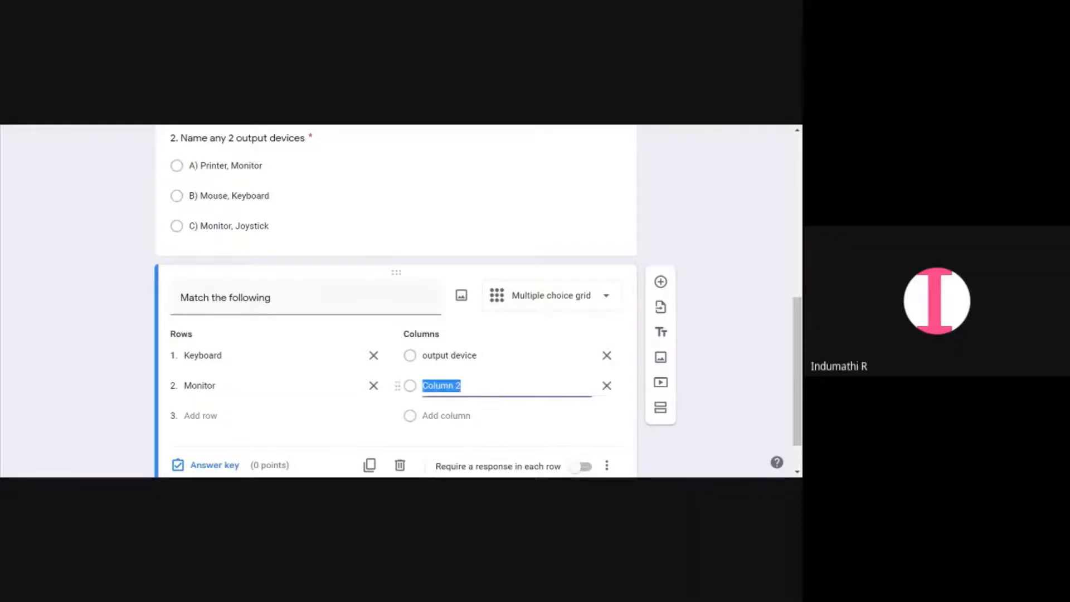
type("Input devic")
type("evice")
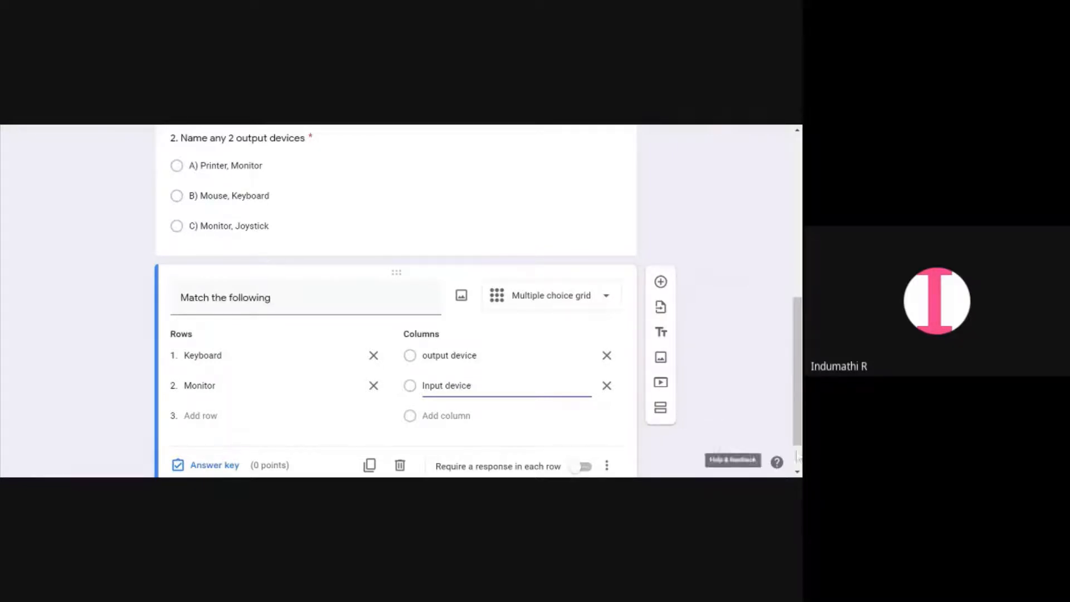
scroll(349, 411, "down", 1)
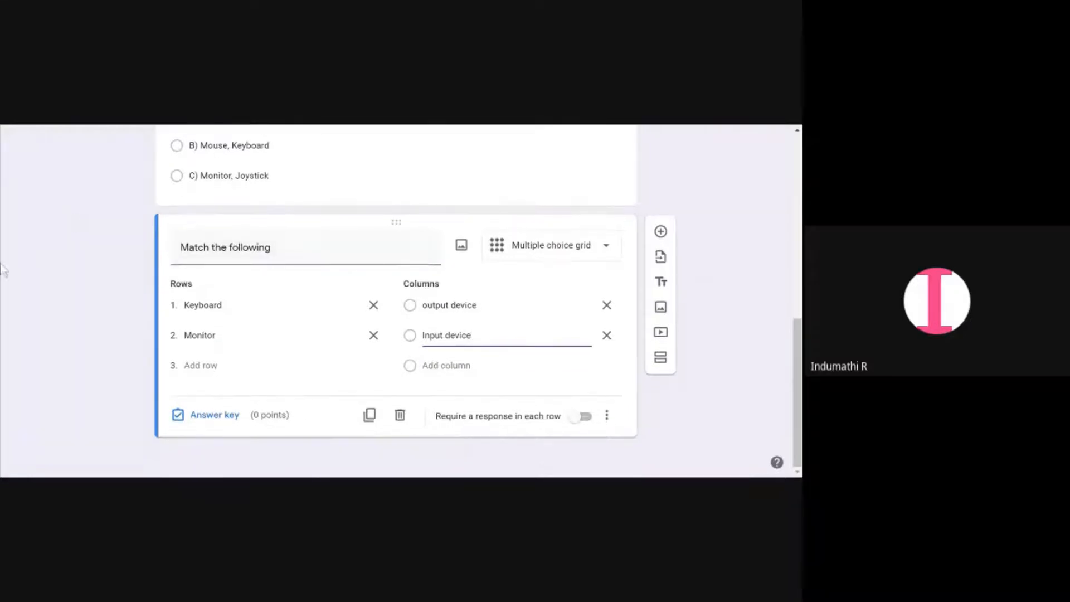
Set the grid's answer key with Keyboard as Input device and Monitor as output device, assigning points to each row
left_click(219, 424)
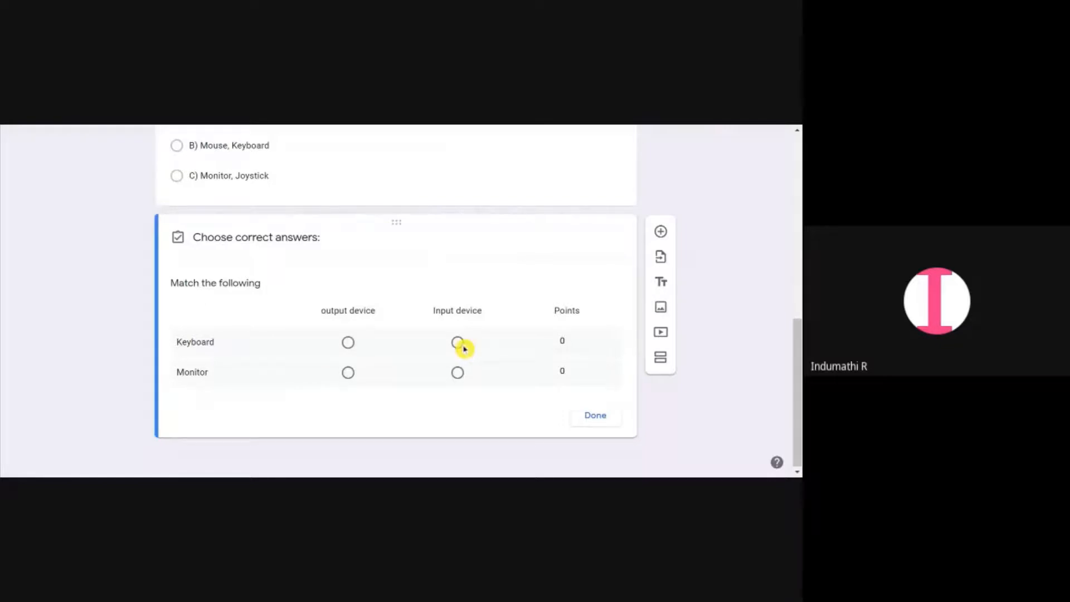
left_click(462, 346)
left_click(349, 373)
left_click(576, 337)
left_click(576, 369)
left_click(596, 415)
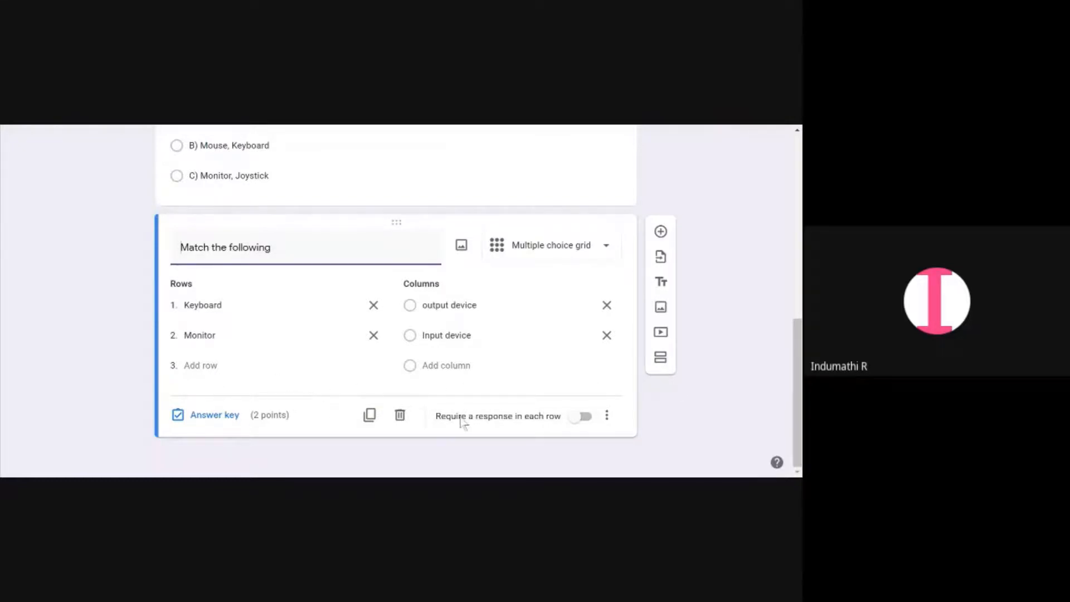
Add a new multiple choice question and insert a joystick image found through Google Image Search
left_click(661, 233)
scroll(529, 362, "down", 2)
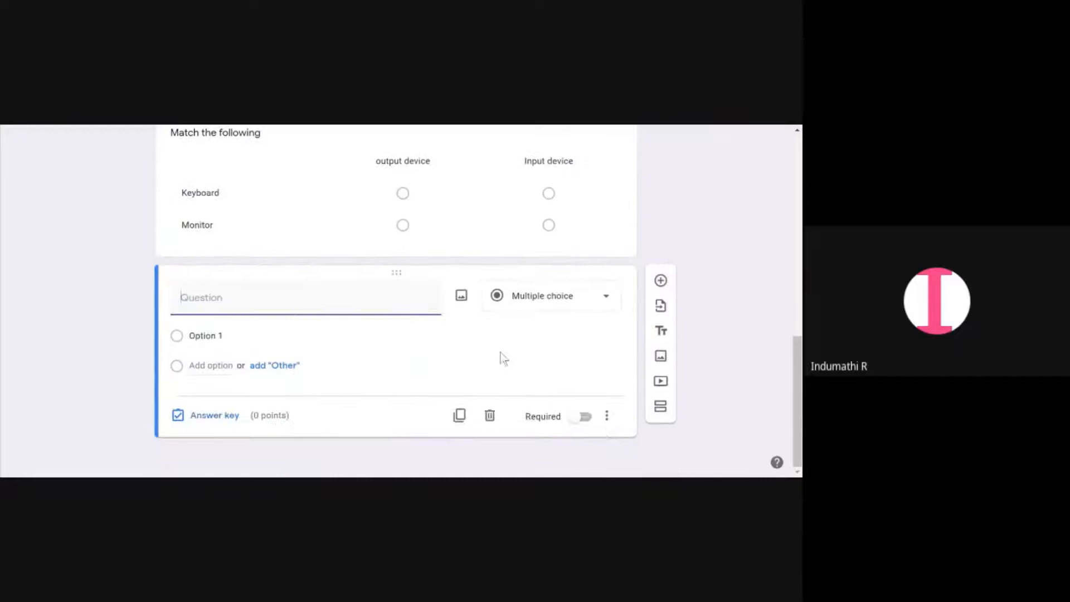
left_click(462, 296)
left_click(533, 223)
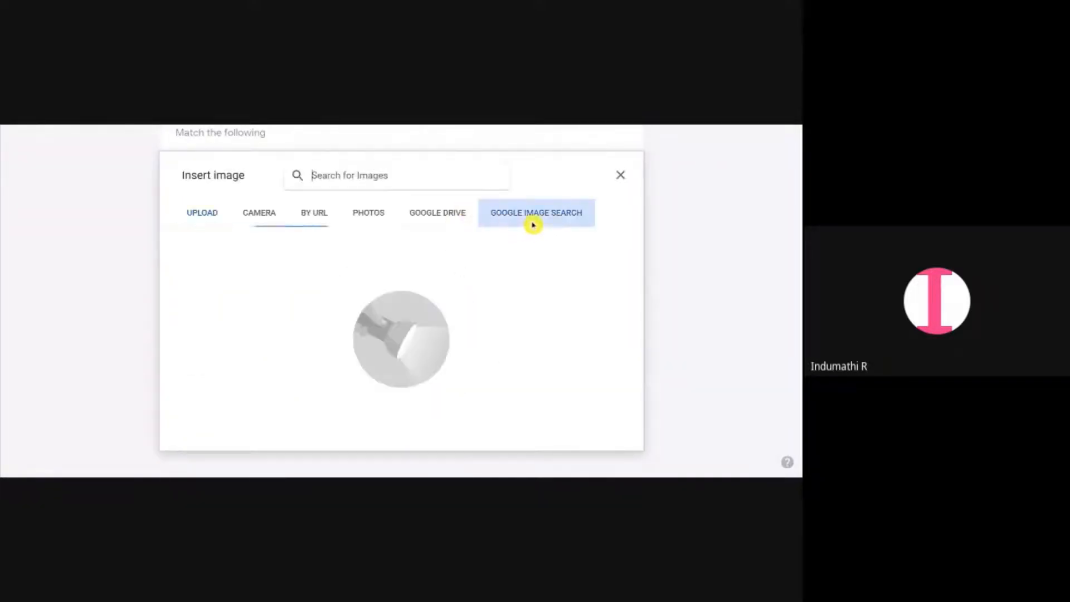
type("mouse")
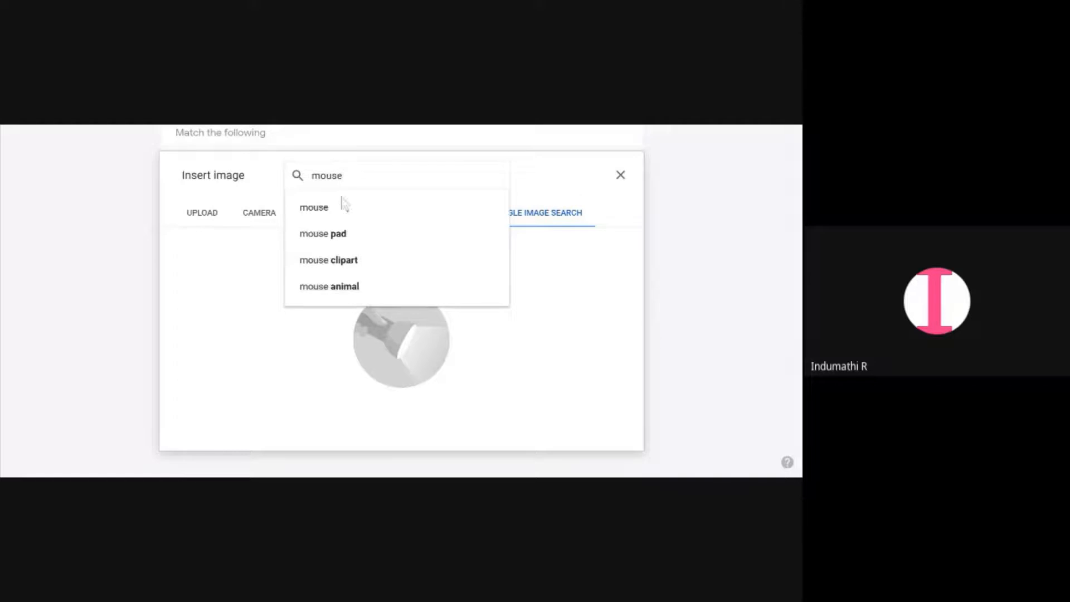
left_click(343, 205)
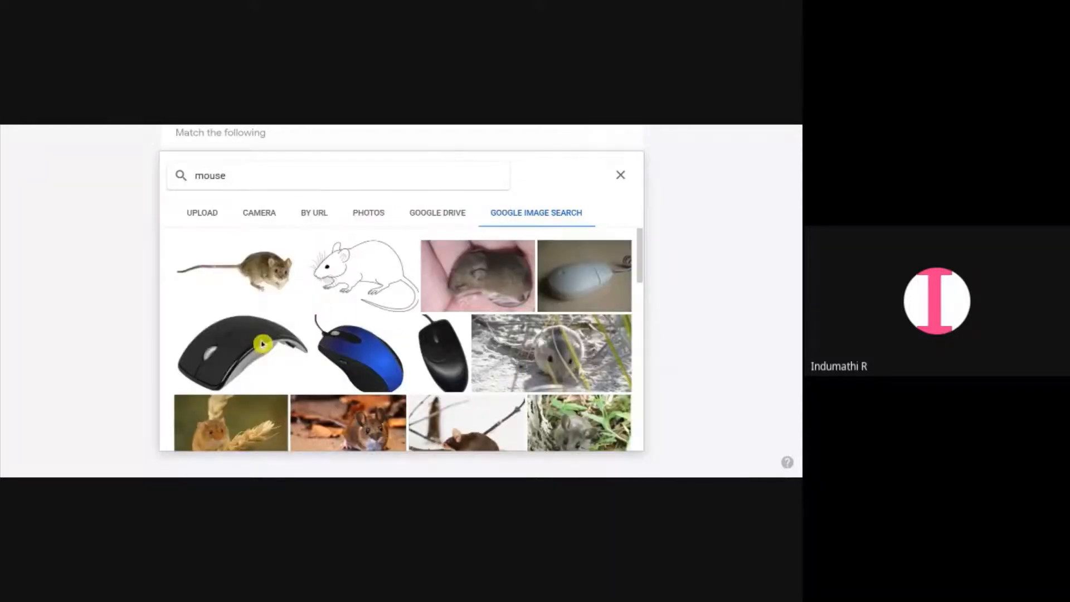
left_click_drag(228, 176, 173, 181)
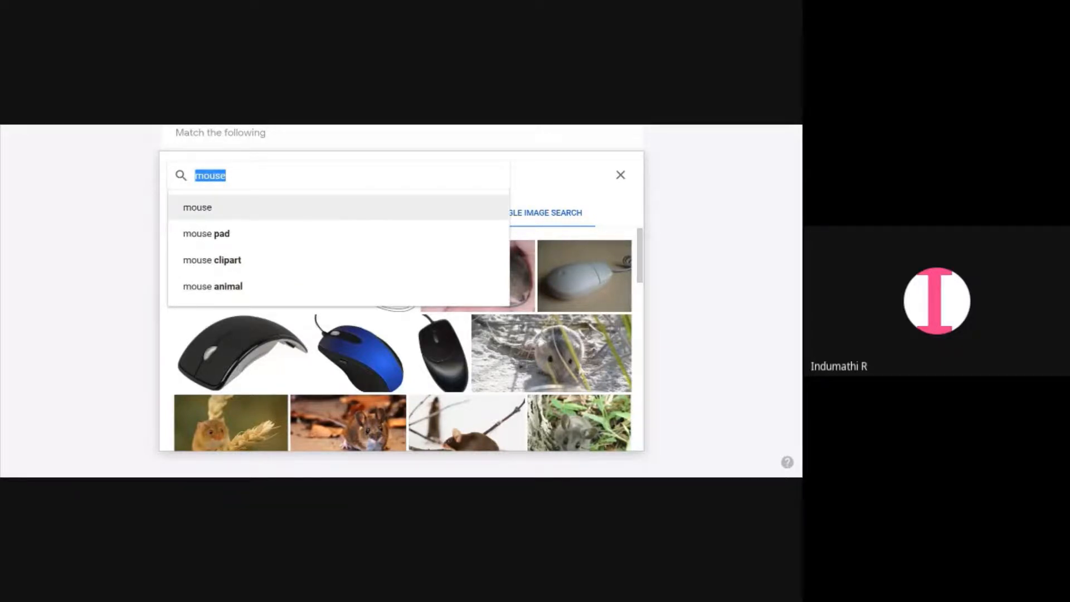
type("joysti")
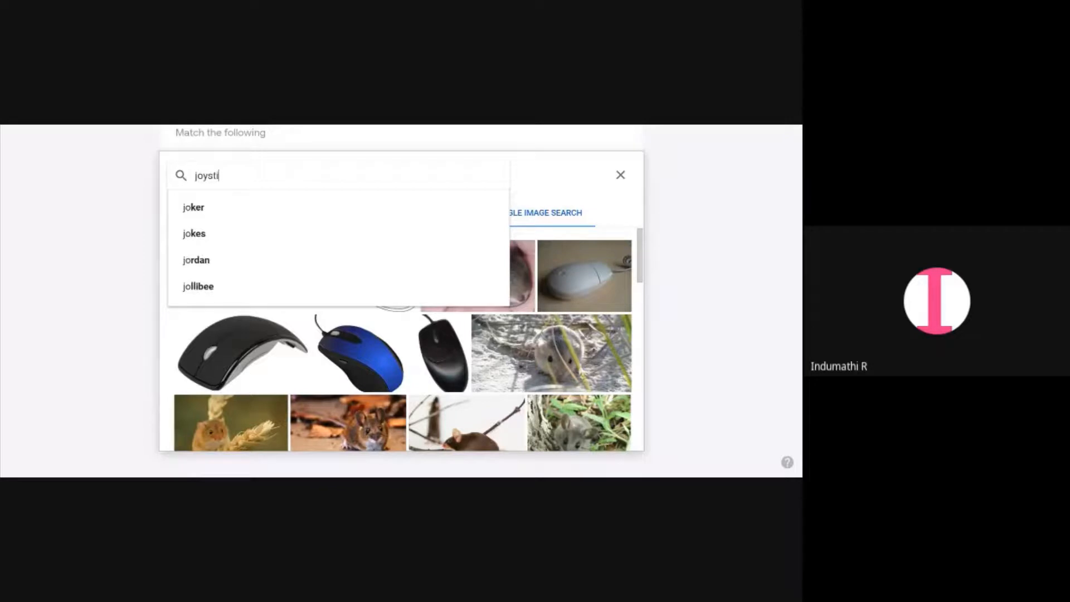
type("ck")
key("Return")
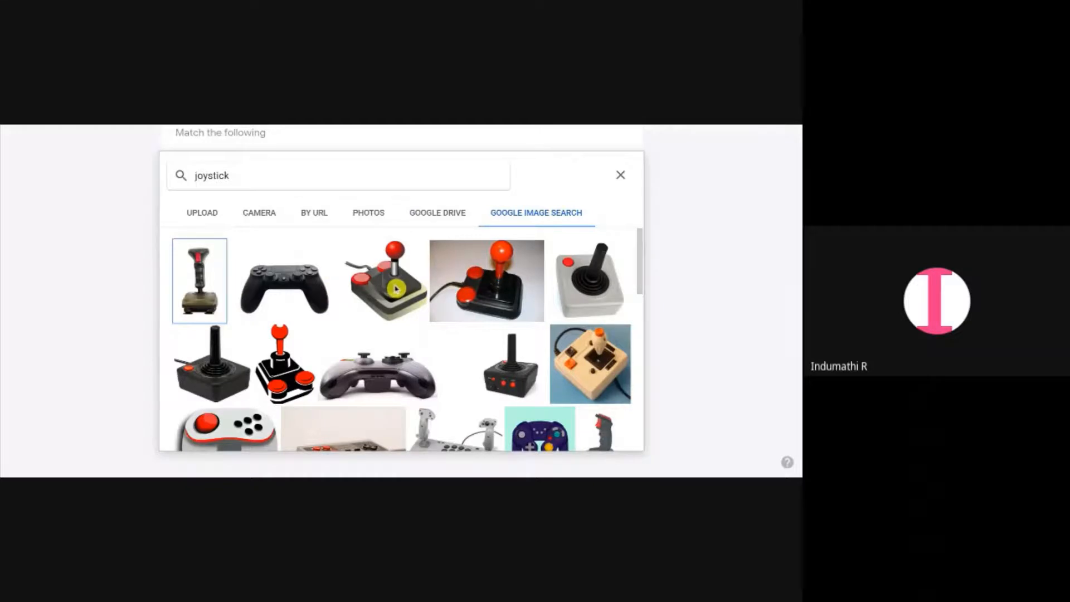
left_click(501, 305)
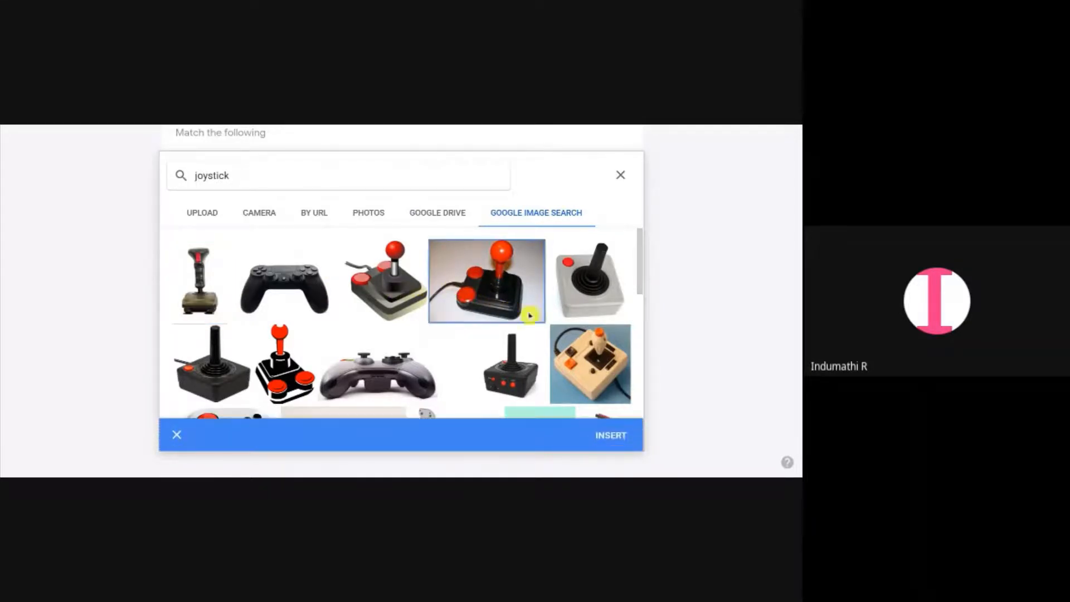
left_click(629, 446)
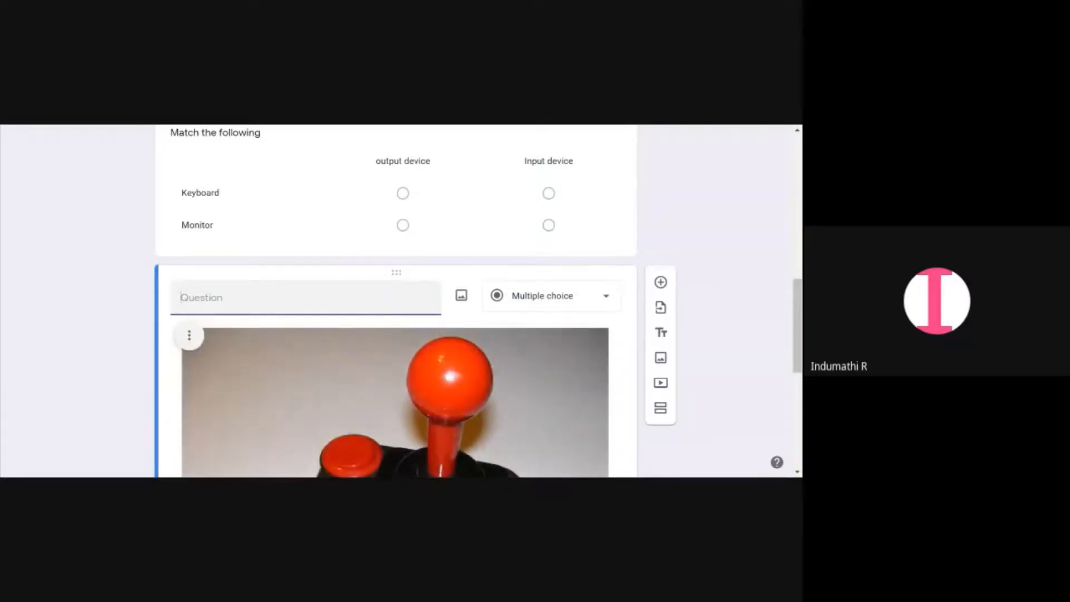
Title the new image question "Identify the picture:"
type("Identify the")
type("picture")
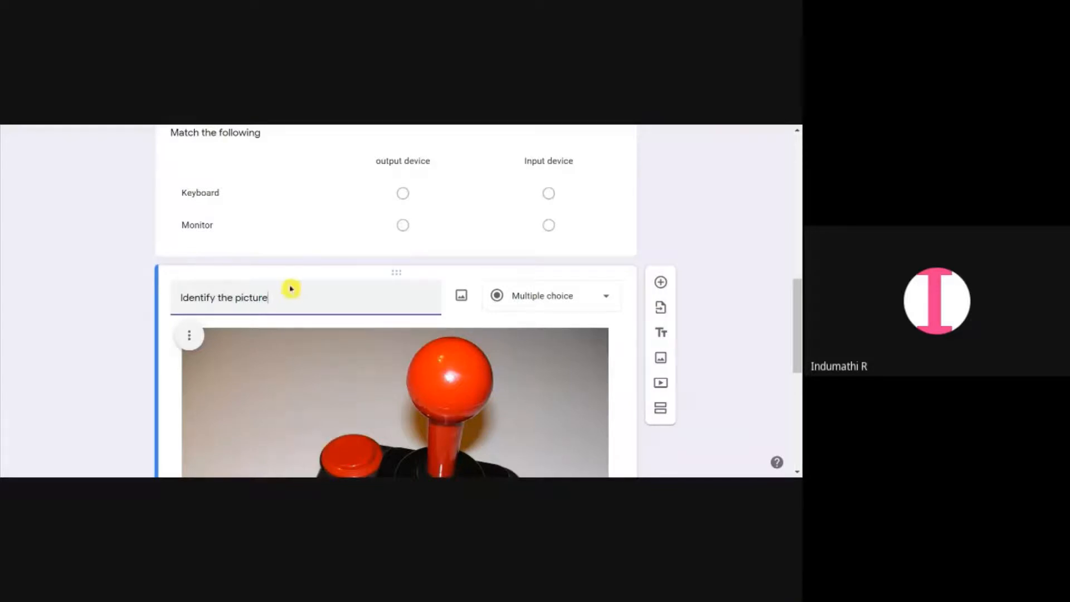
scroll(315, 290, "down", 2)
type(":")
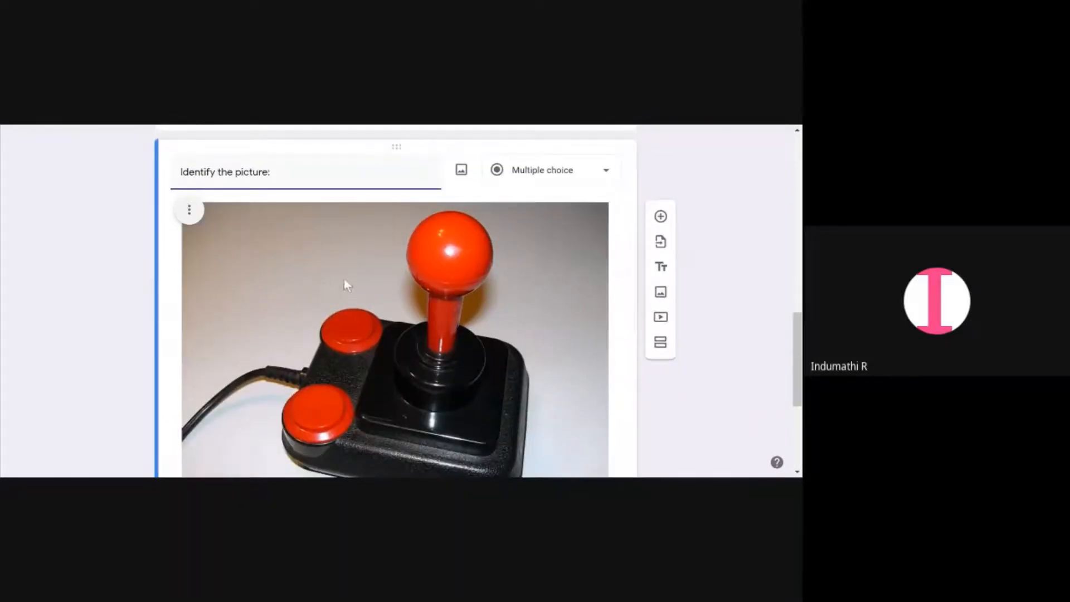
Shrink the joystick image to about half its original size
scroll(343, 278, "down", 3)
left_click(407, 293)
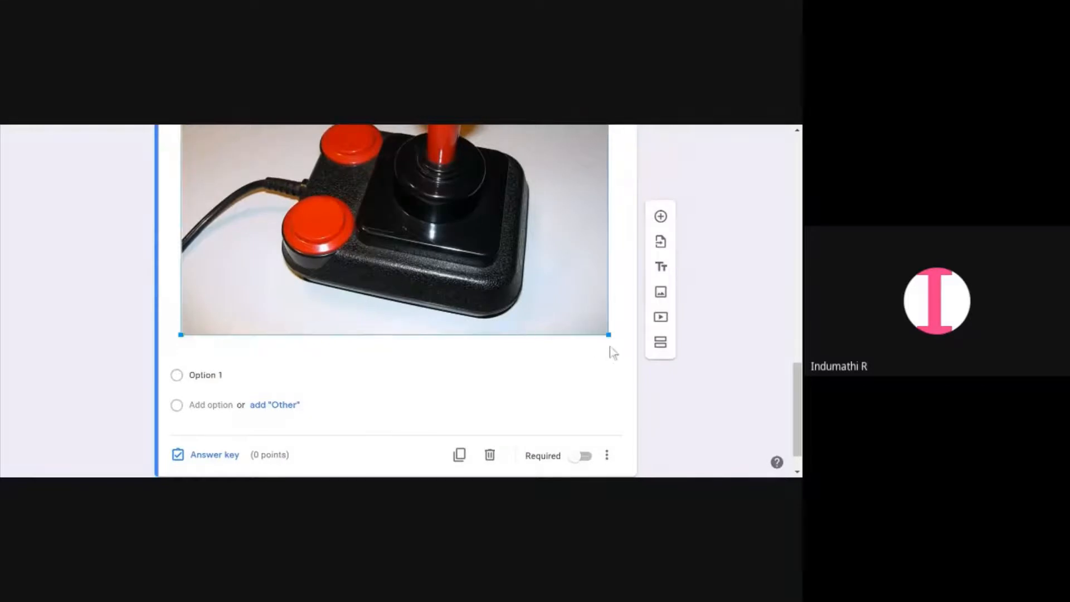
left_click_drag(613, 338, 401, 200)
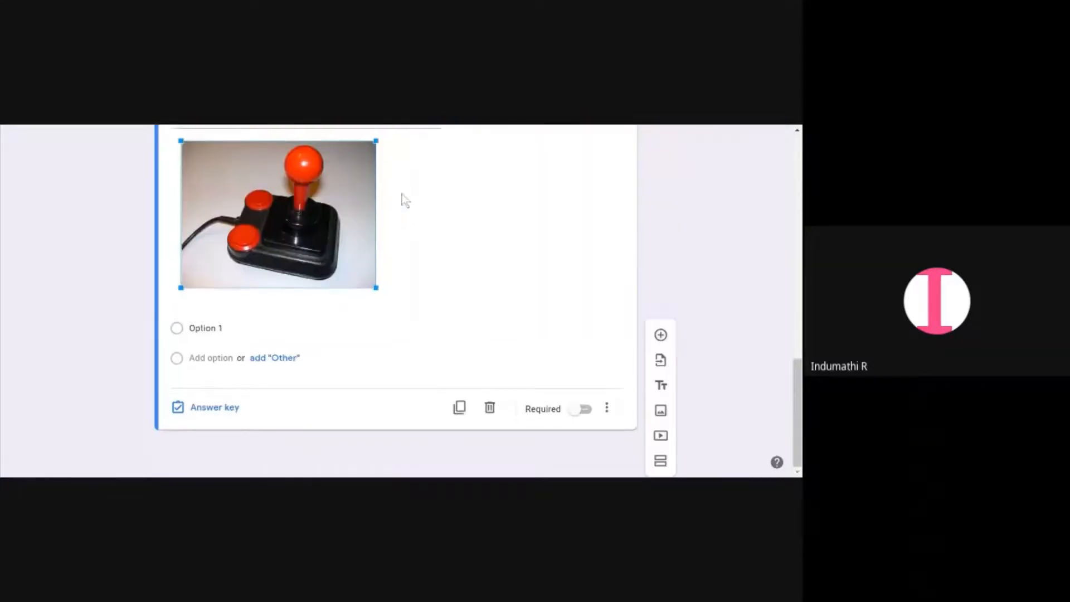
scroll(429, 290, "up", 2)
scroll(396, 309, "down", 1)
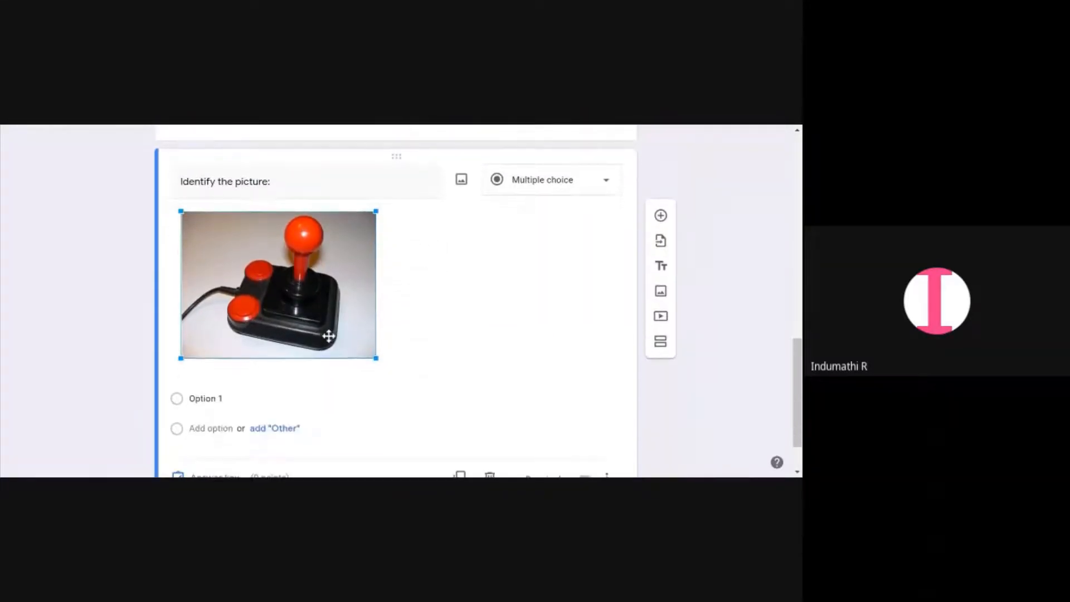
Add three lettered answer options from the suggestions and label the first one "A) Keyboard"
left_click(206, 398)
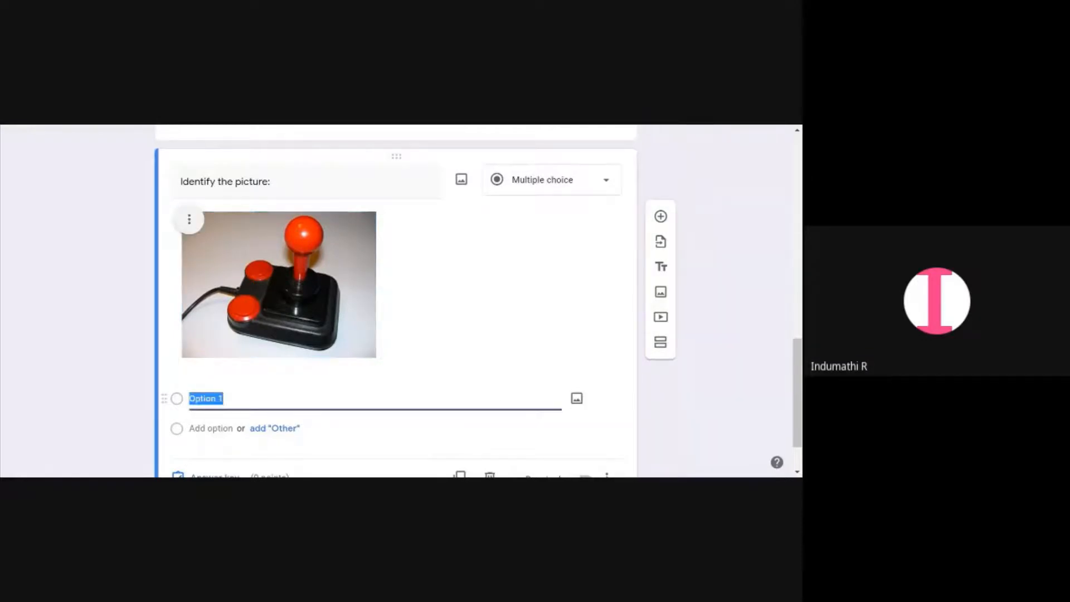
type("a)")
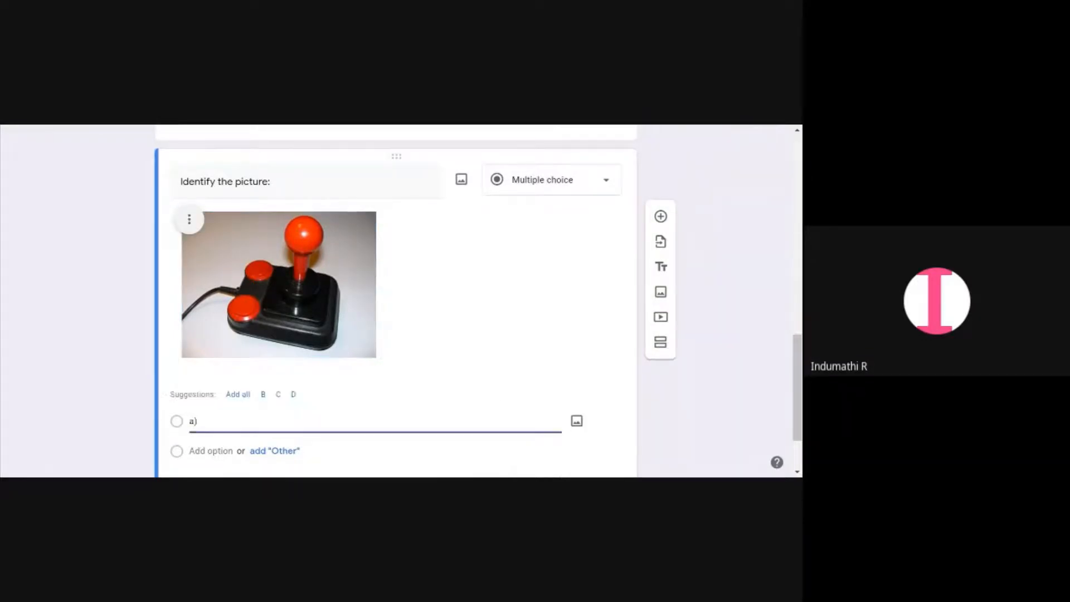
left_click(238, 393)
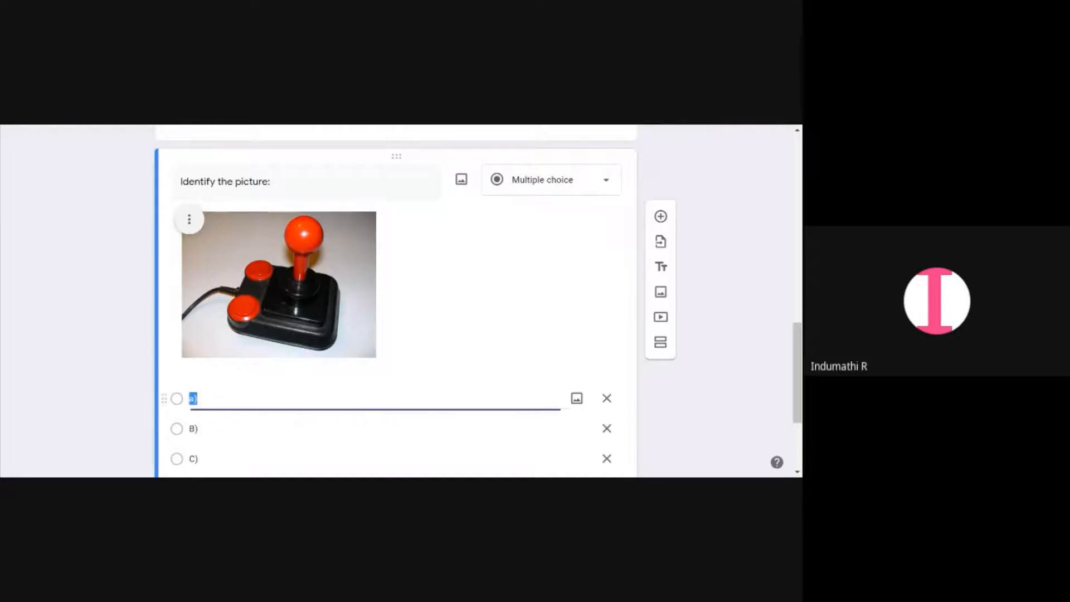
left_click(195, 399)
key("BackSpace")
type("A")
Label the remaining options "B) Joystick" and "C) Mouse"
left_click(209, 428)
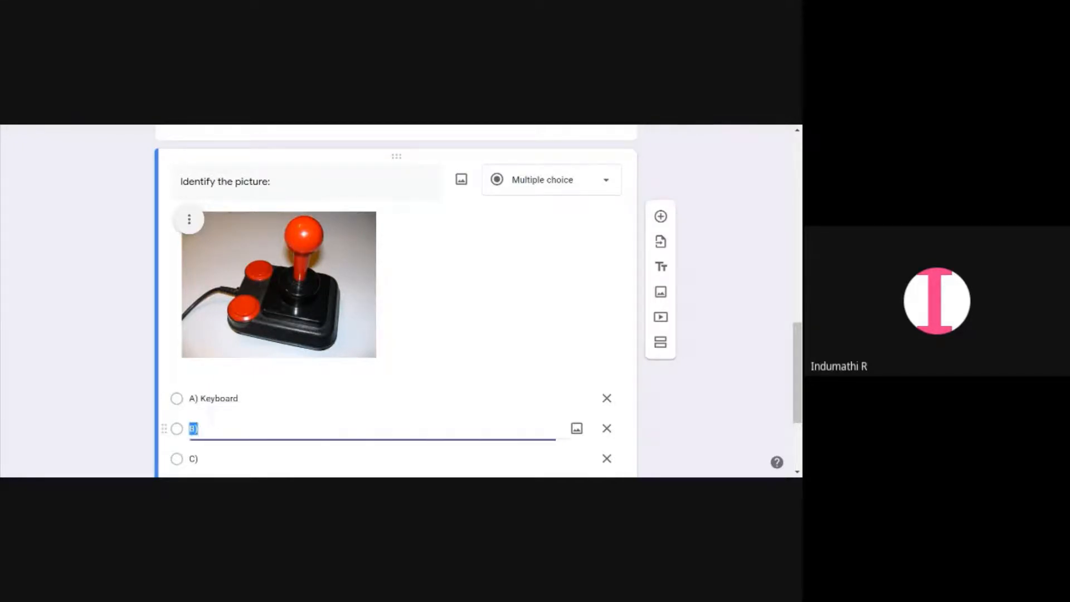
left_click(201, 428)
type("Joystic")
key("BackSpace")
type("k")
key("Return")
key("Right")
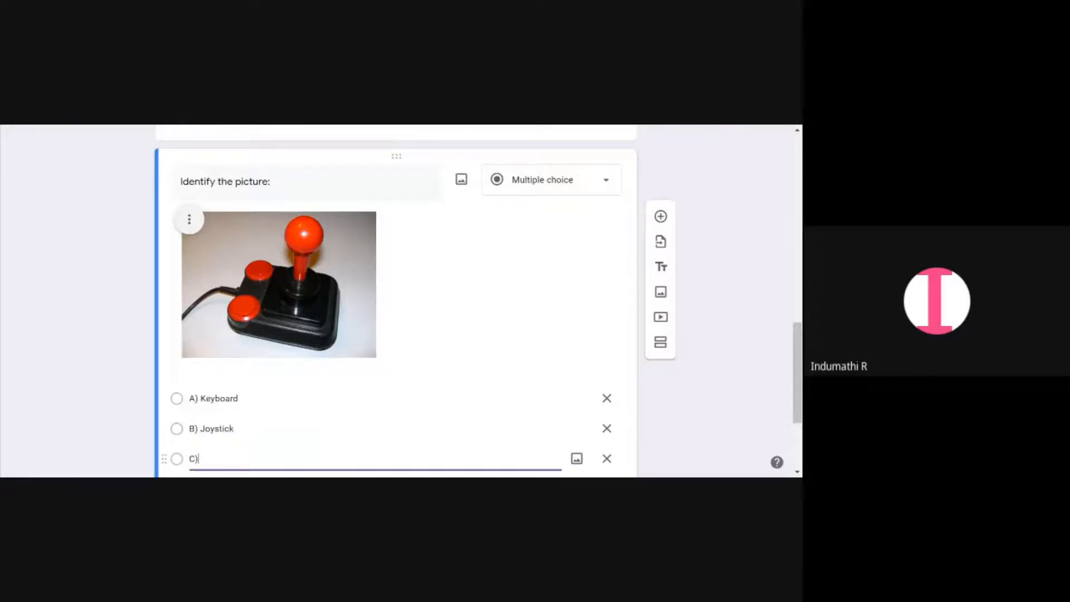
type("Mouse")
key("Return")
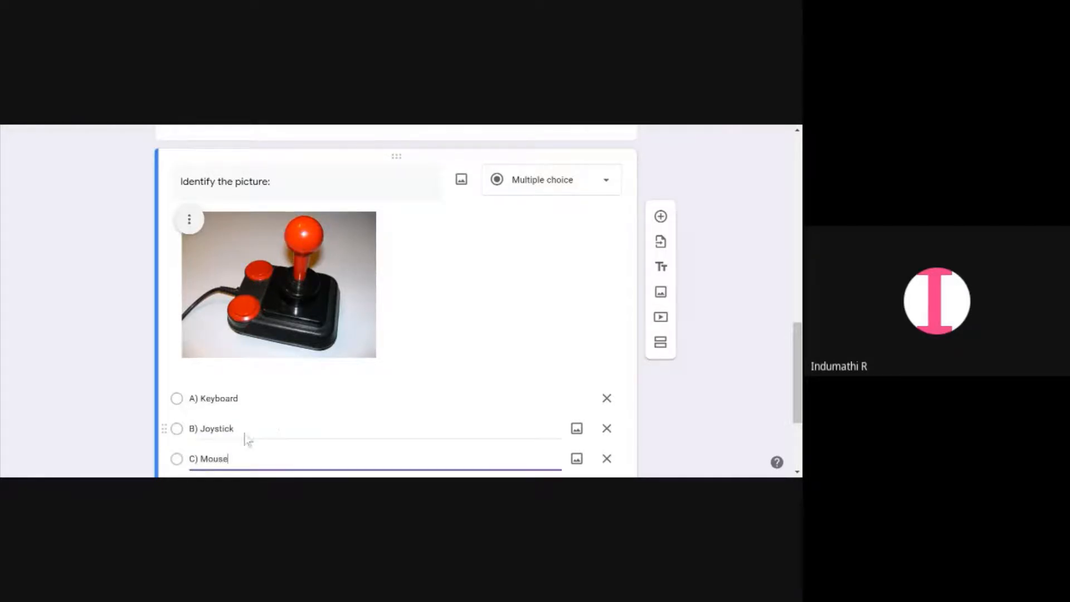
left_click(606, 336)
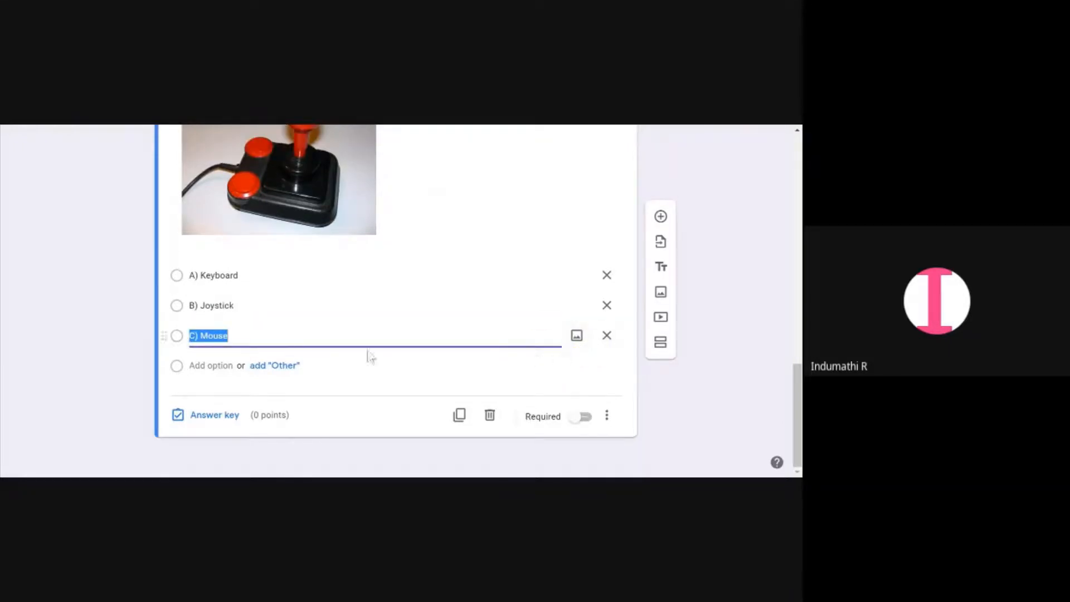
key("Return")
left_click(576, 366)
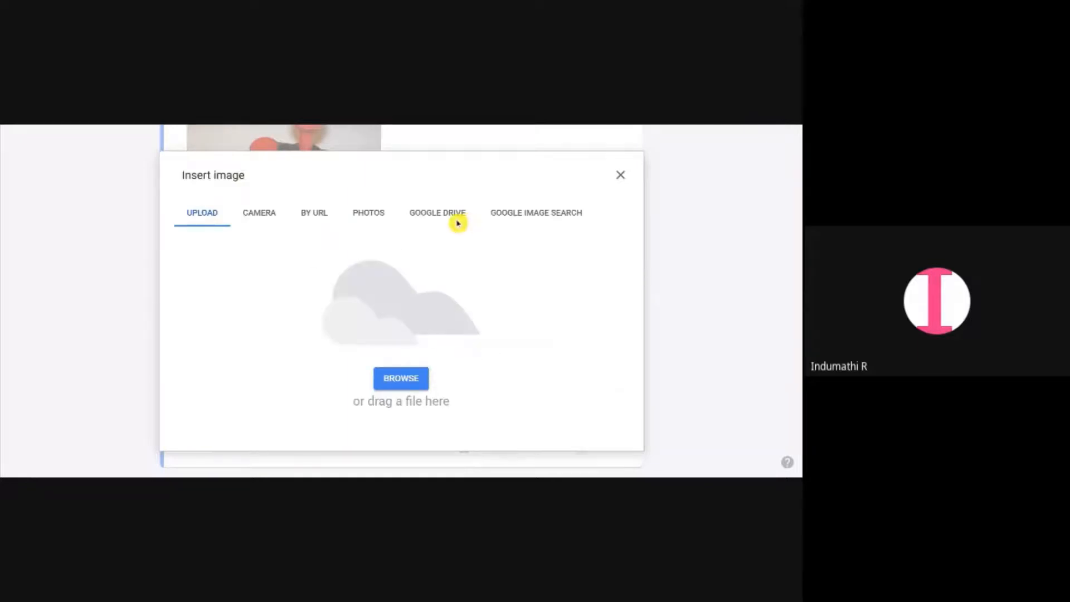
left_click(620, 175)
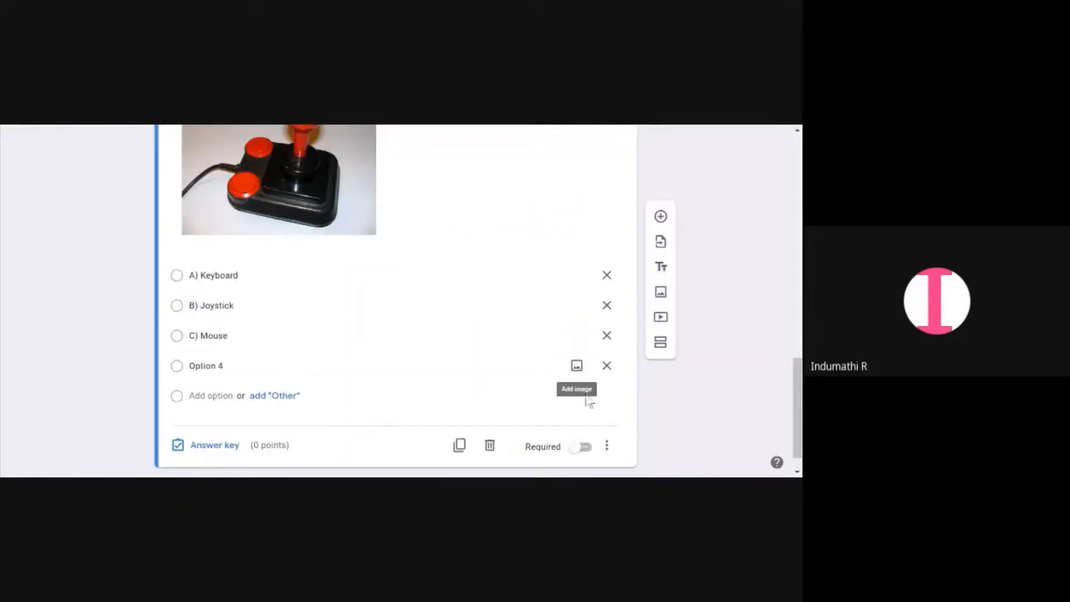
left_click(607, 365)
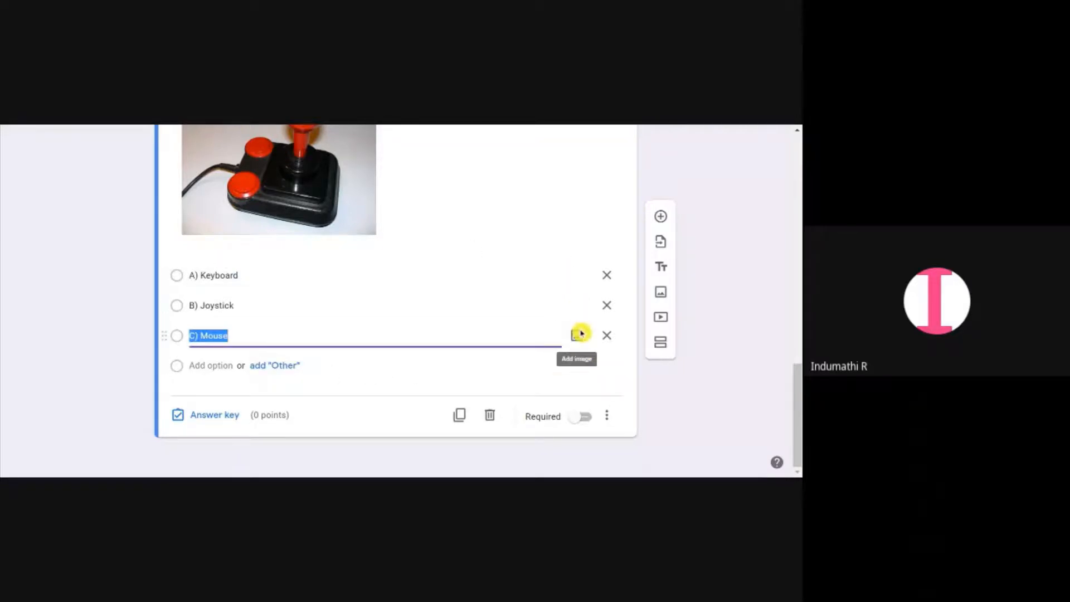
Set the picture question's answer key to B) Joystick
scroll(467, 329, "up", 3)
scroll(470, 333, "down", 3)
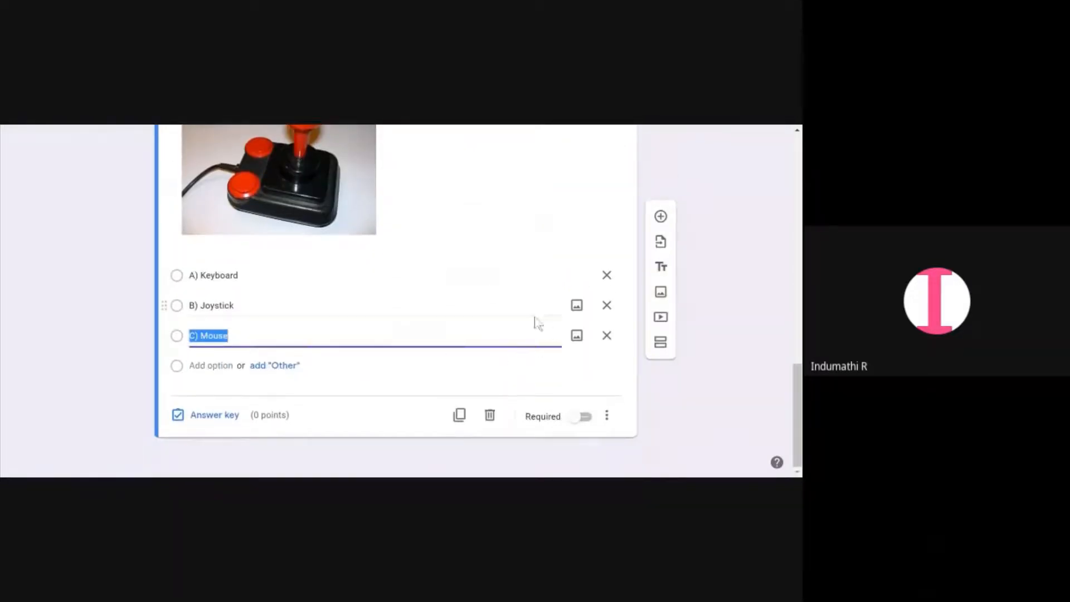
scroll(532, 301, "up", 3)
scroll(539, 329, "down", 3)
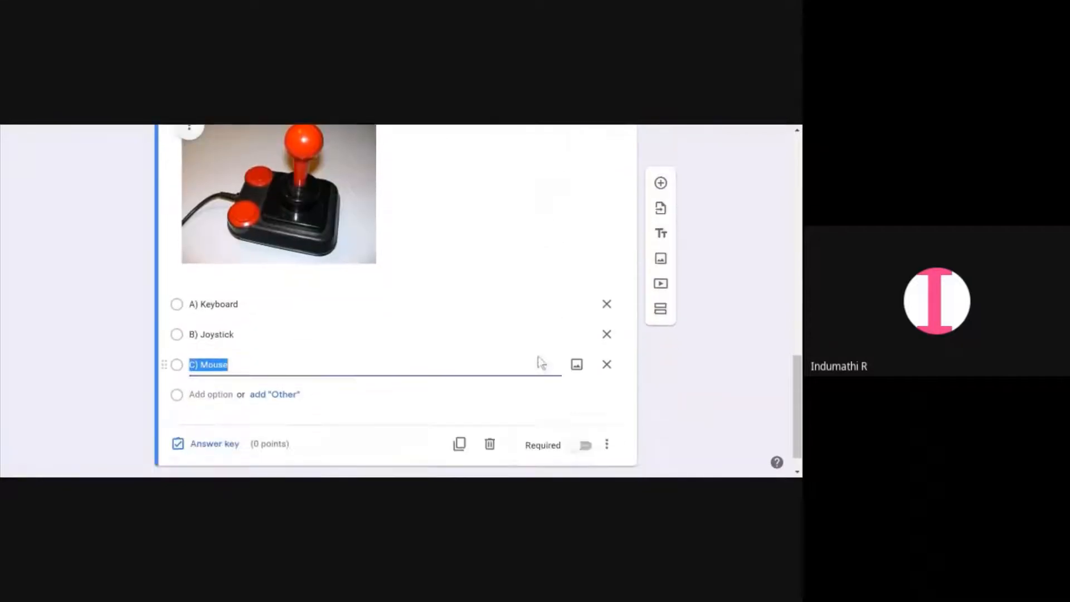
left_click(229, 416)
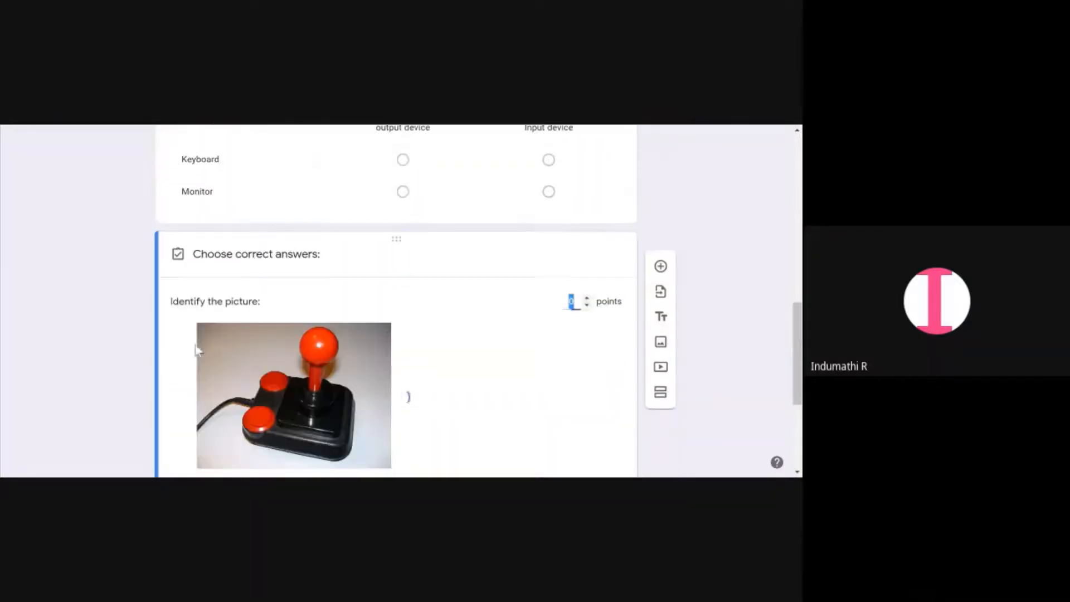
scroll(264, 346, "down", 3)
left_click(188, 348)
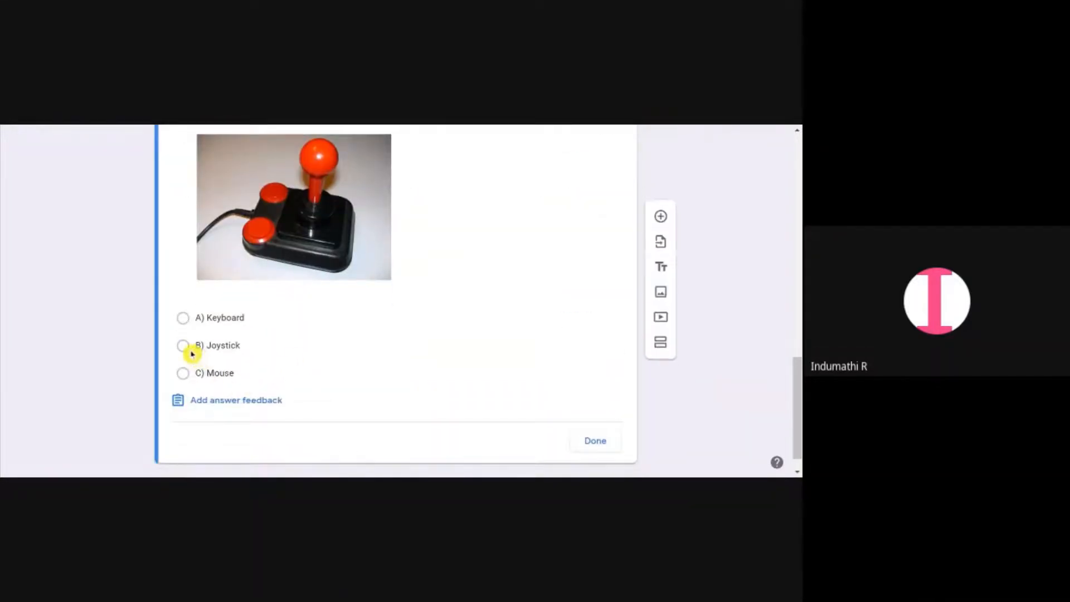
left_click(595, 441)
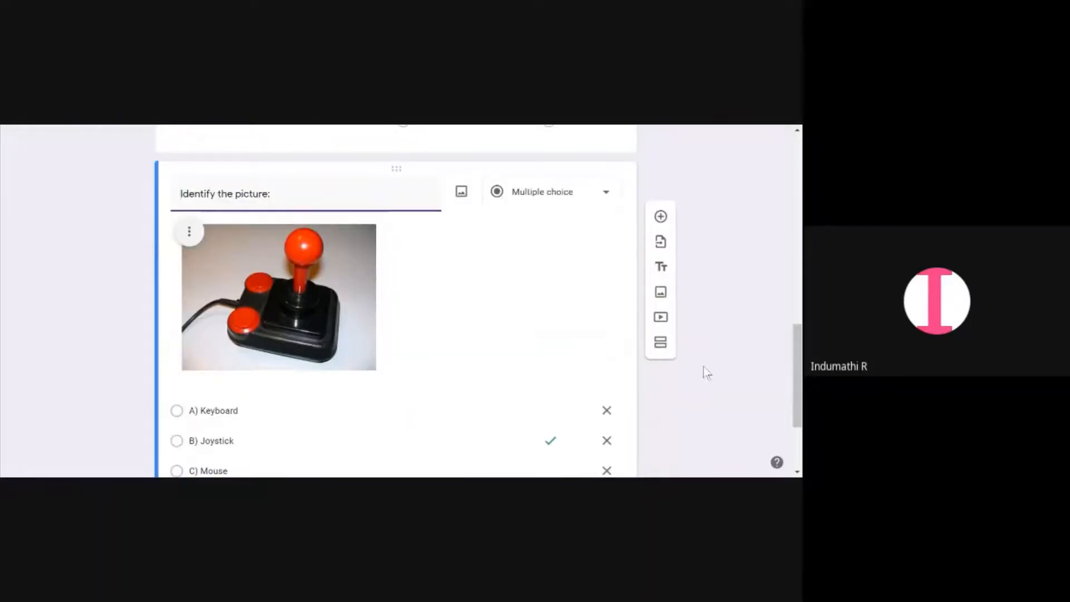
Add a new blank multiple choice question below the picture question
scroll(700, 369, "down", 2)
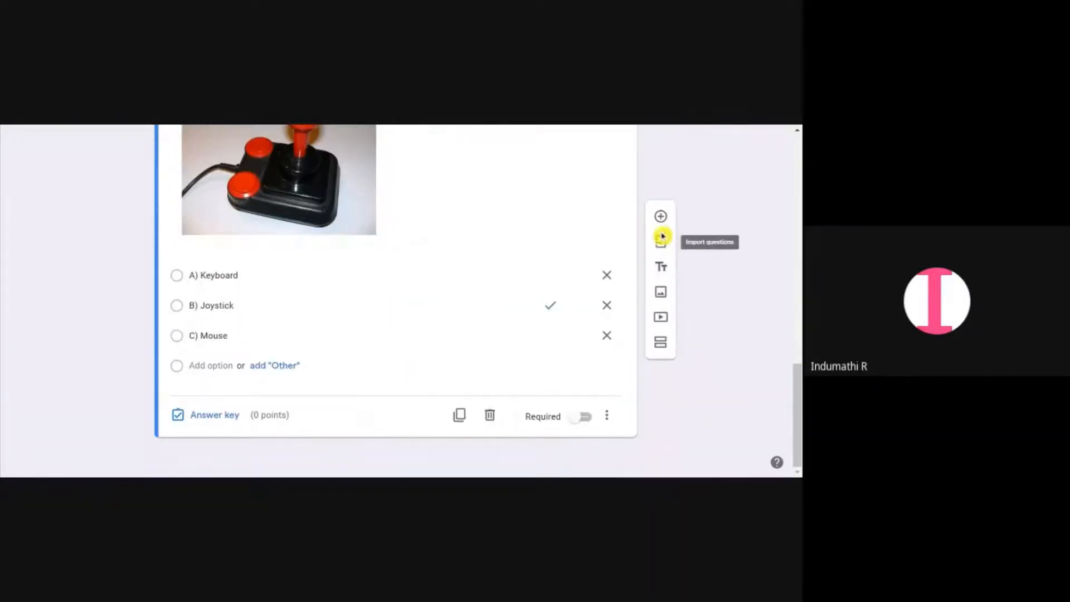
left_click(661, 218)
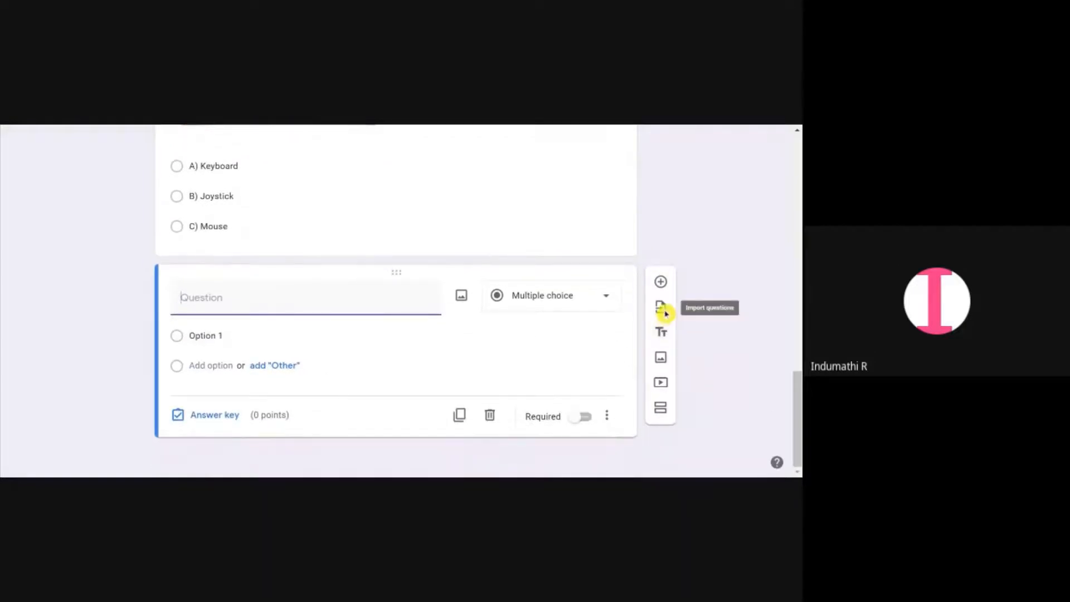
left_click(660, 307)
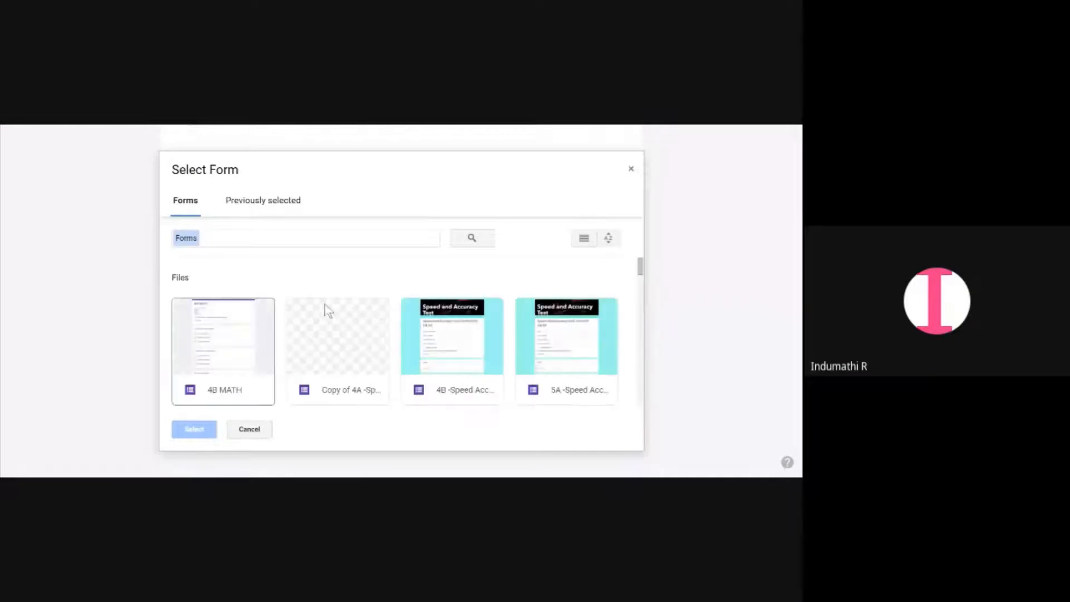
left_click(632, 173)
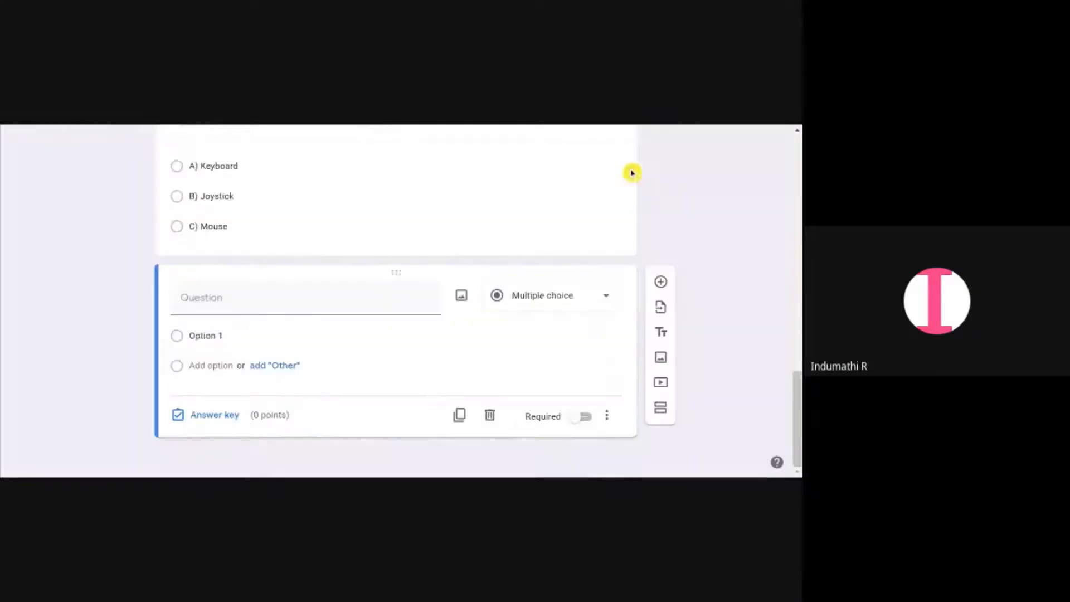
Add a title block named "Section : C" with the description "Fill in the blanks"
left_click(665, 337)
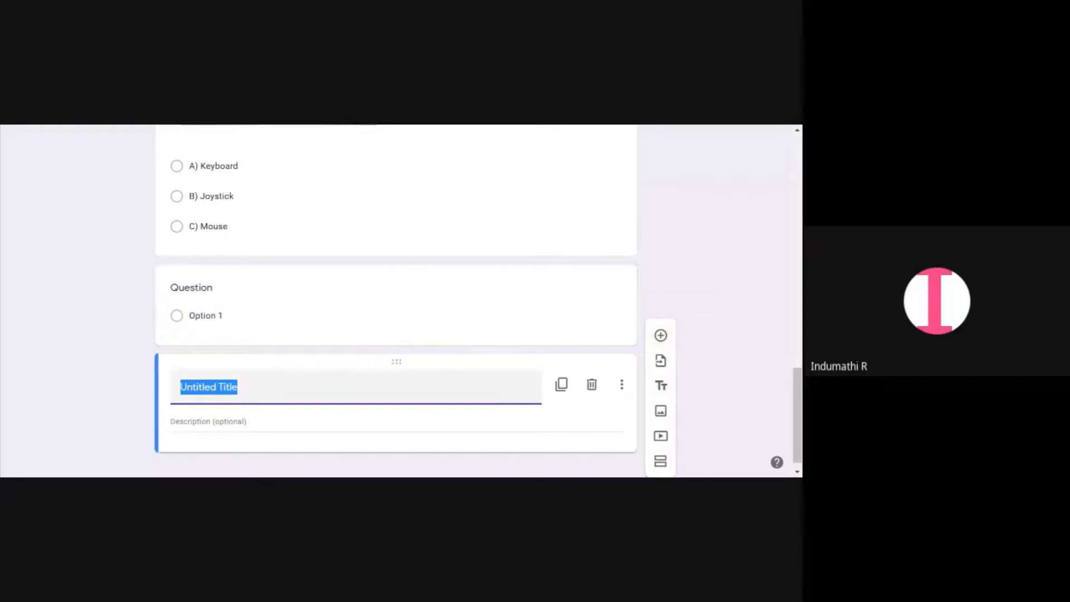
type("Sect")
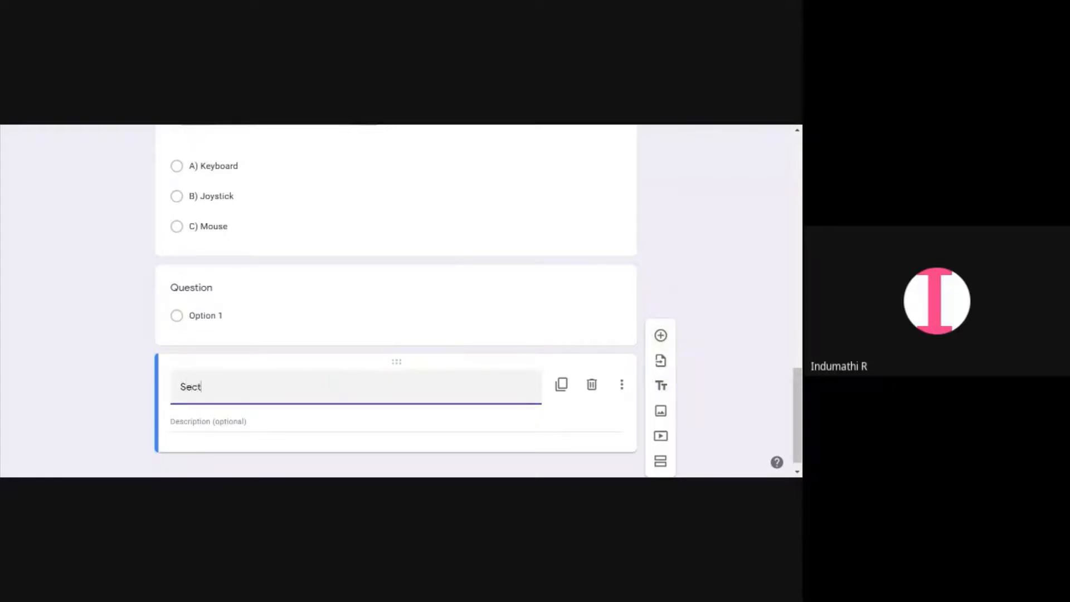
type("ion : C")
key("Tab")
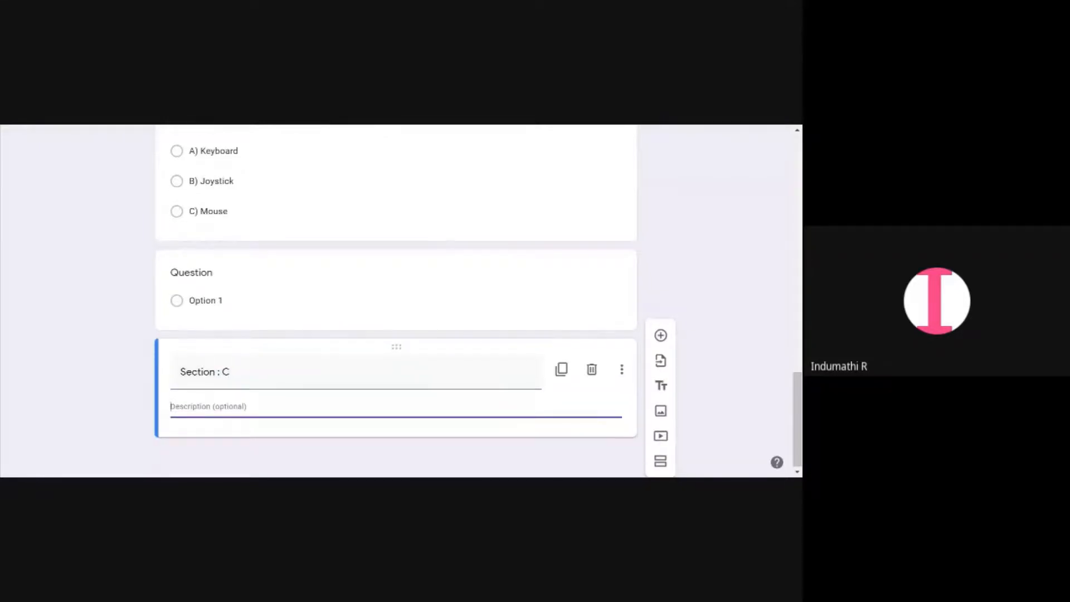
type("Answe")
type("r all the questio")
key("BackSpace")
key("BackSpace")
key("BackSpace")
key("BackSpace")
key("BackSpace")
key("BackSpace")
key("BackSpace")
key("BackSpace")
key("BackSpace")
key("BackSpace")
key("BackSpace")
key("BackSpace")
key("BackSpace")
key("BackSpace")
key("BackSpace")
key("BackSpace")
key("BackSpace")
key("BackSpace")
key("BackSpace")
key("BackSpace")
type("Fill in the blanks")
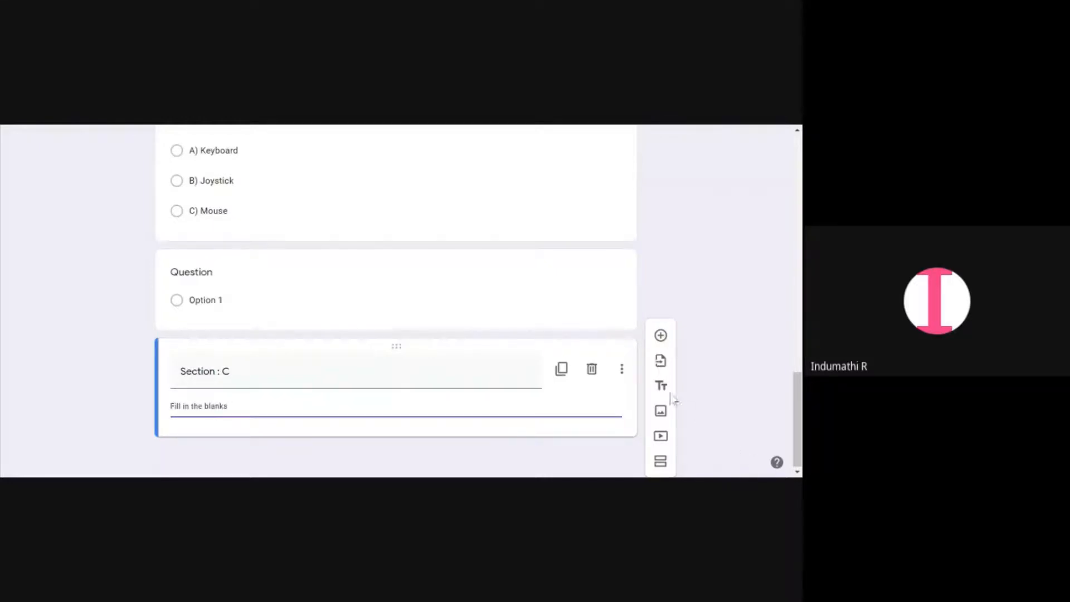
Add a new multiple choice question below the "Section : C" title block
left_click(659, 334)
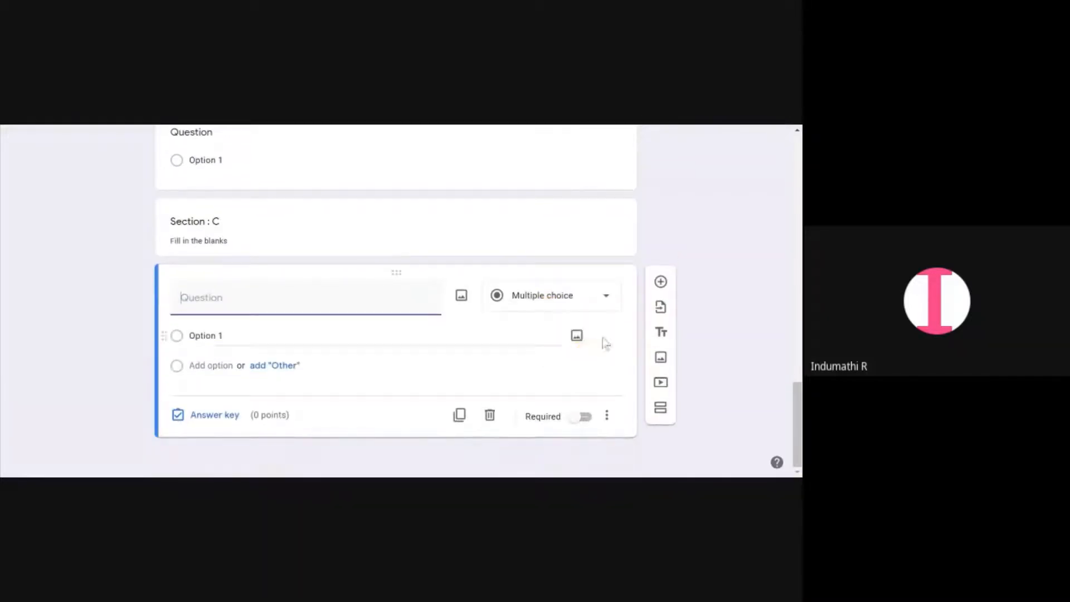
Search YouTube in the video picker for "Keyboard grade 2 it" and browse the results
left_click(660, 385)
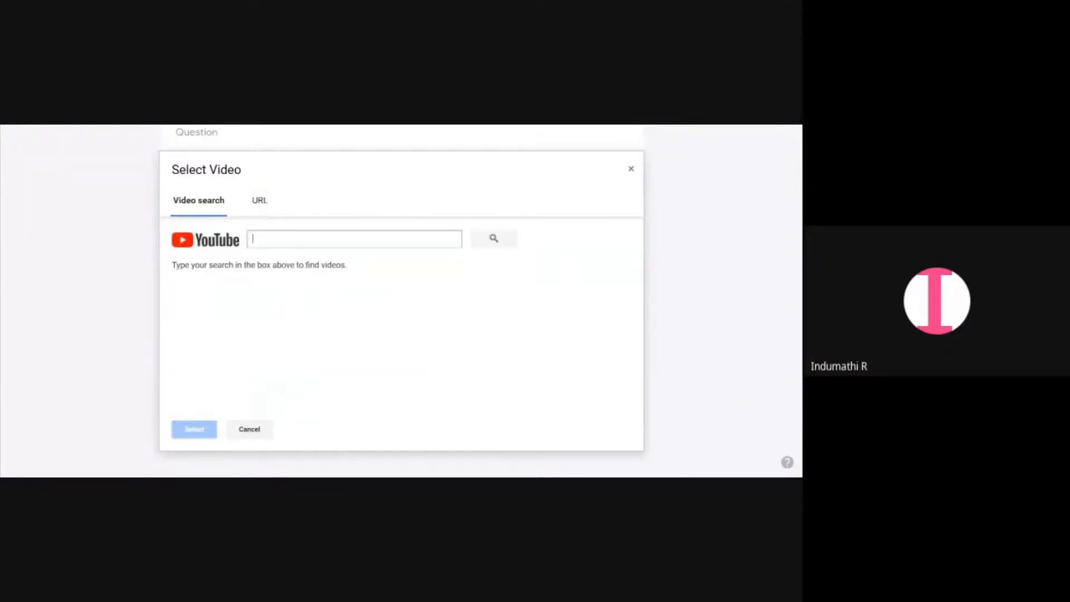
left_click(260, 204)
left_click(212, 204)
type("S")
key("BackSpace")
type("Key")
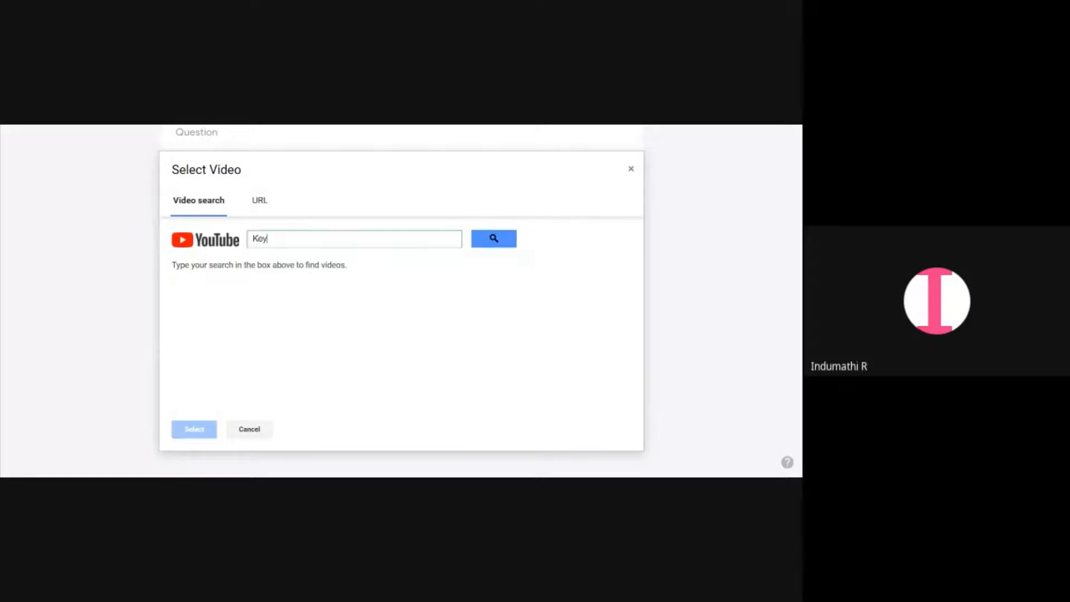
type("board grade 4")
key("Return")
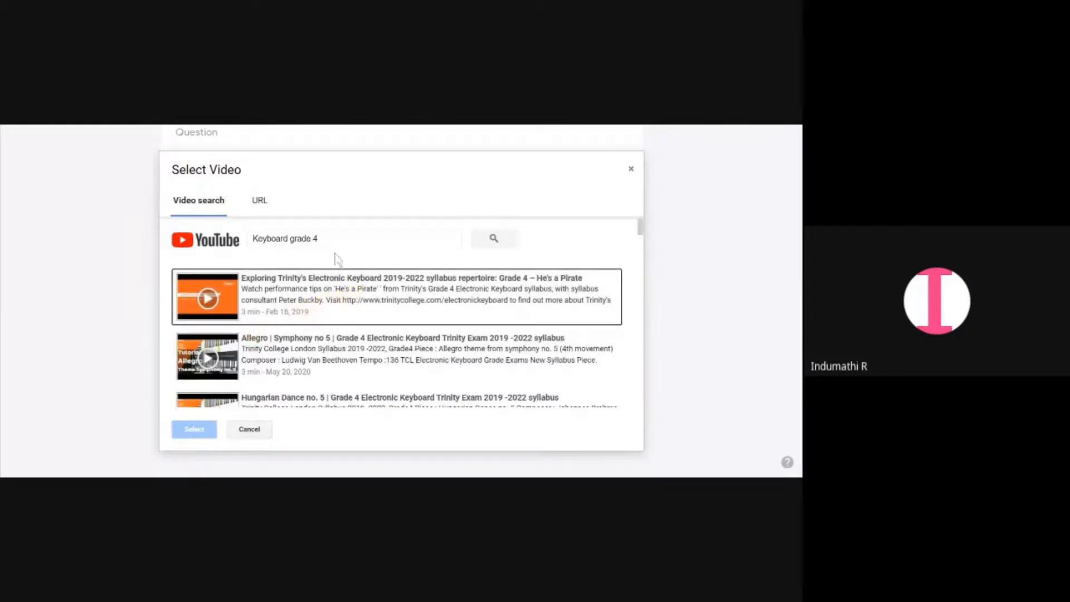
left_click(288, 239)
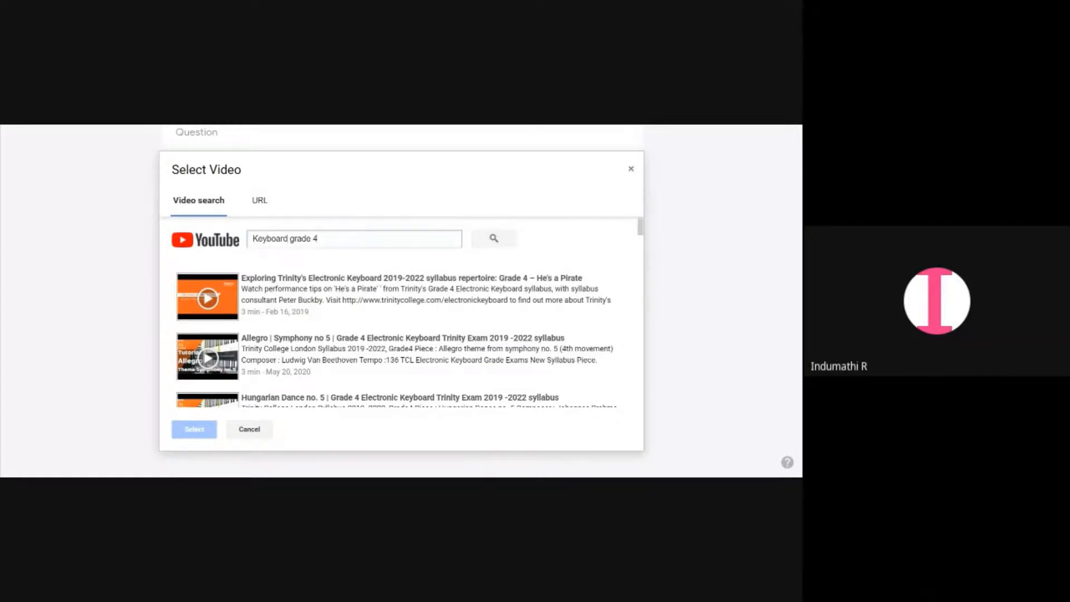
key("BackSpace")
type("2 i")
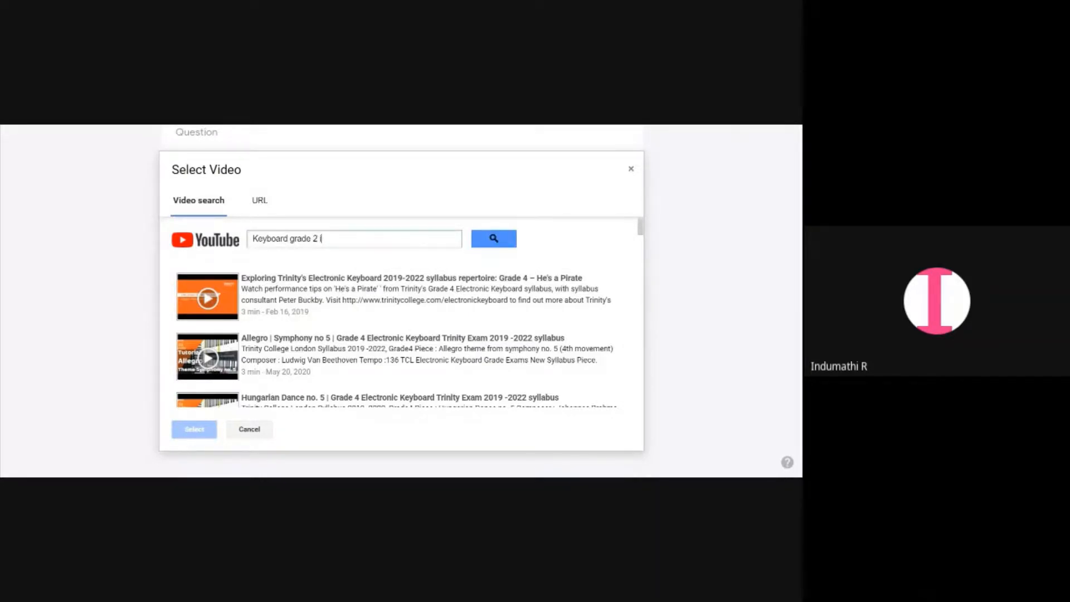
type("t")
key("Return")
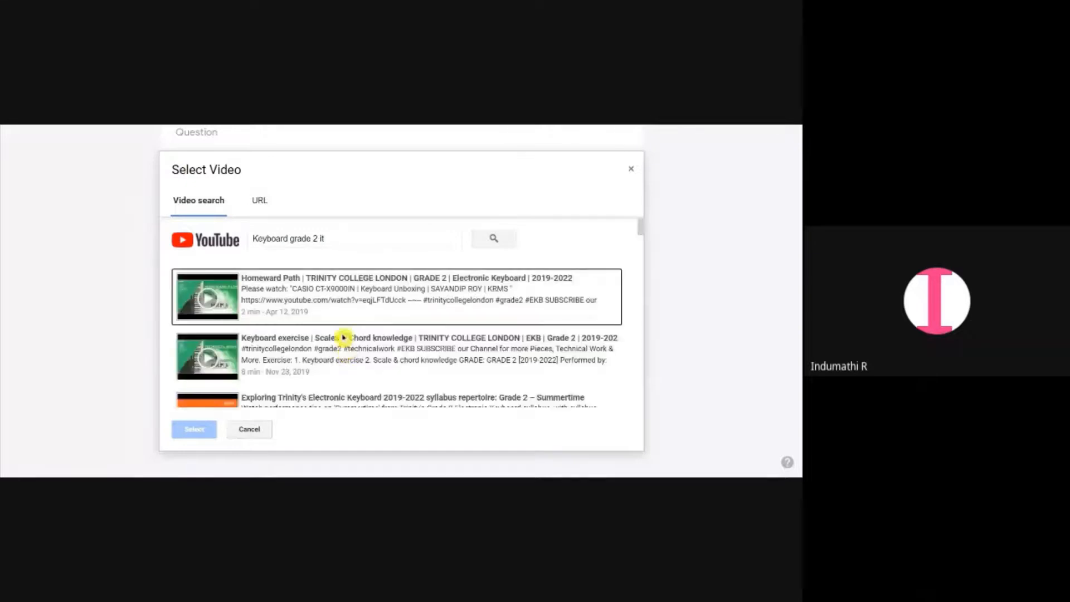
scroll(334, 311, "down", 2)
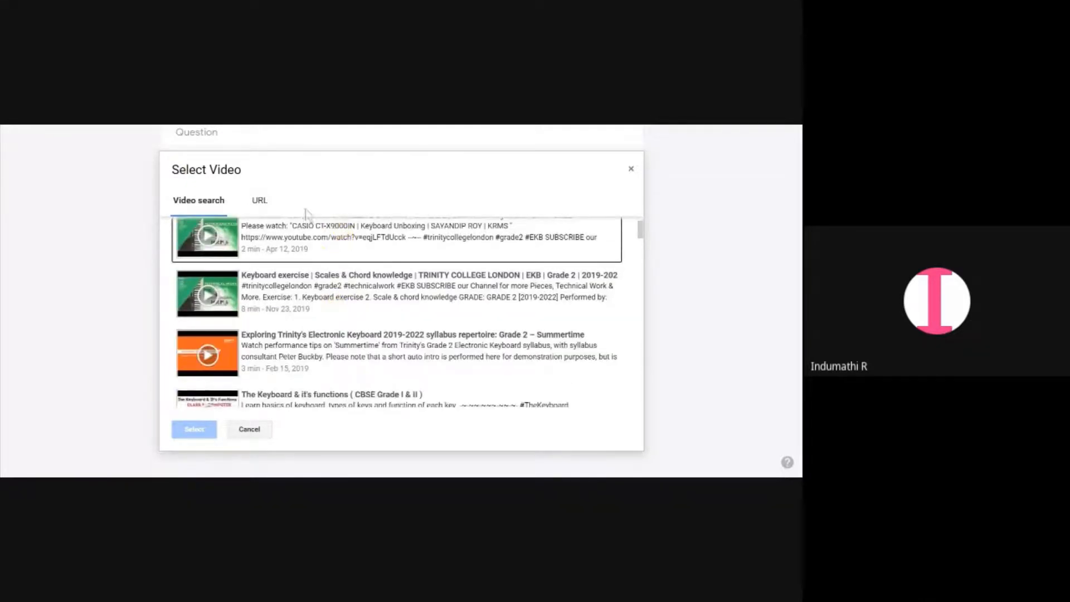
scroll(305, 223, "up", 2)
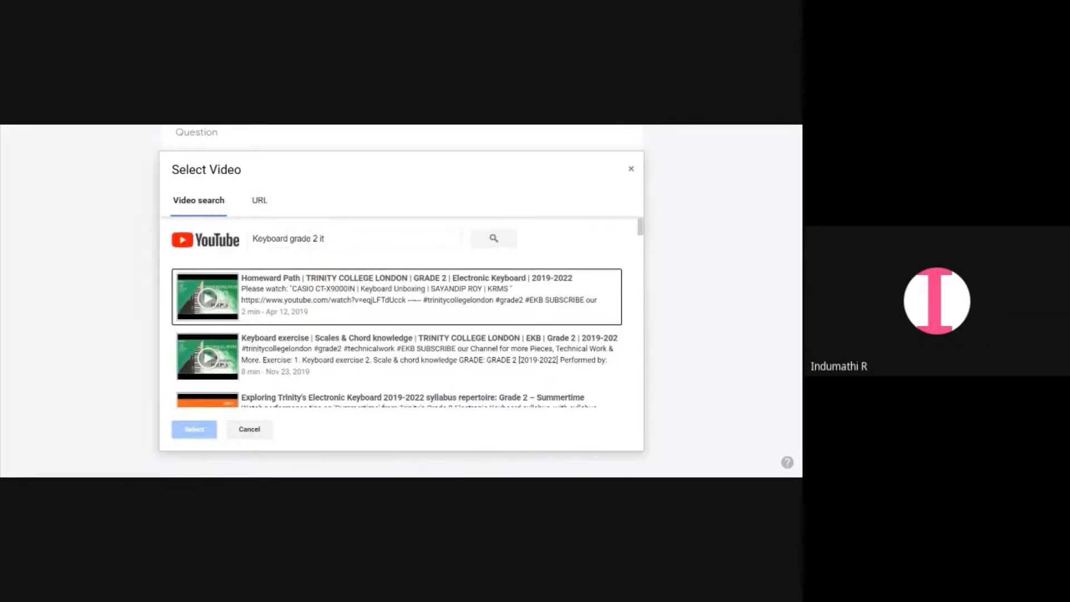
Search for "mousegrade 2 it" and insert the video "HANDLING A MOUSE class 2" into the form
left_click_drag(289, 239, 214, 247)
type("mouse")
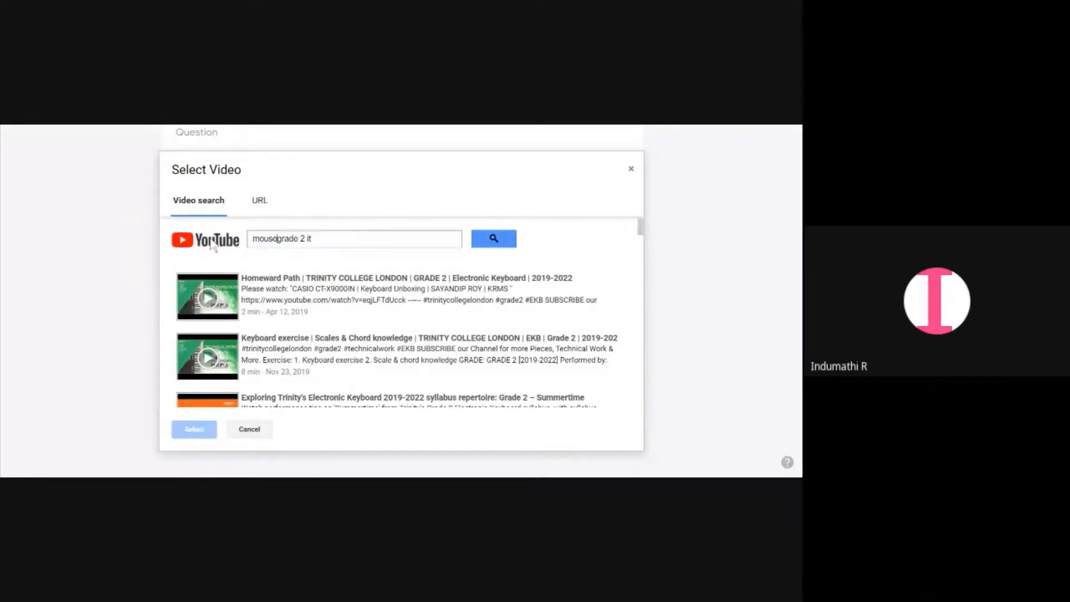
key("Return")
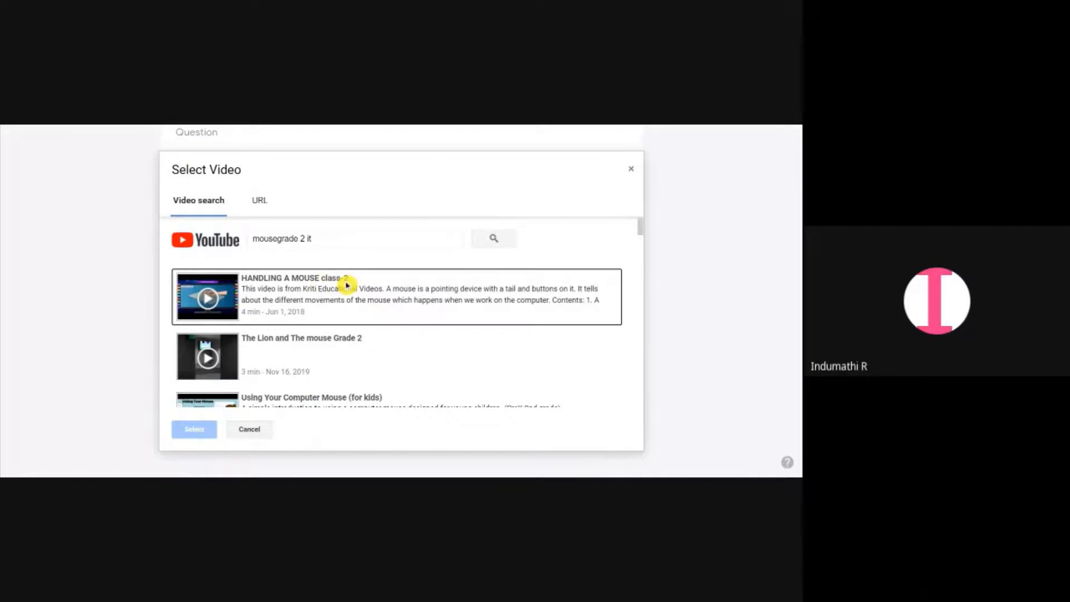
left_click(346, 286)
left_click(203, 433)
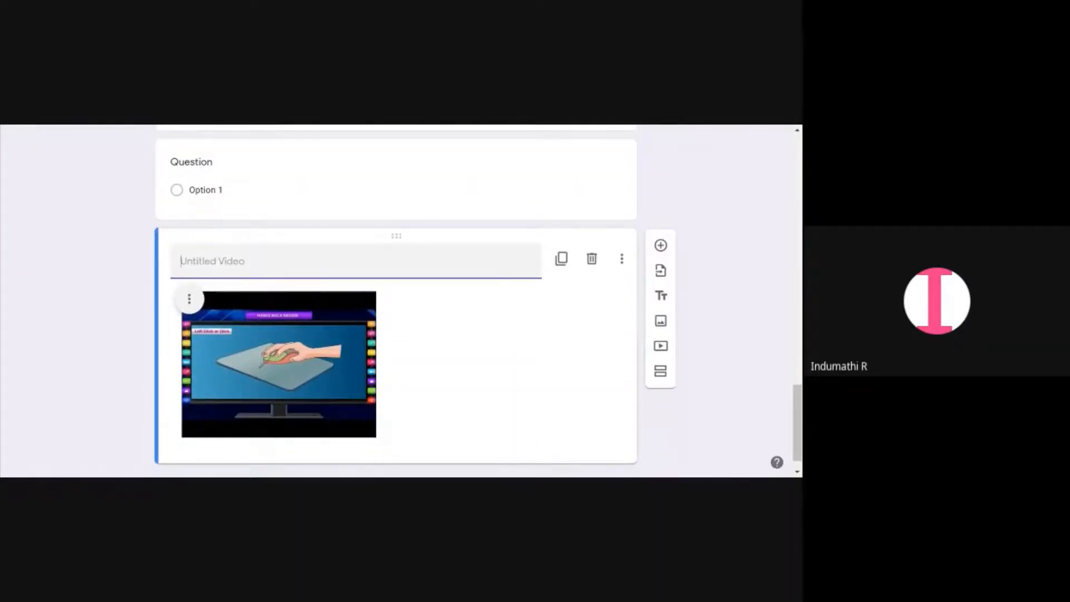
Title the video "4. Watch the video and answer the questions"
type("W")
key("BackSpace")
type("4. Watch the video and ")
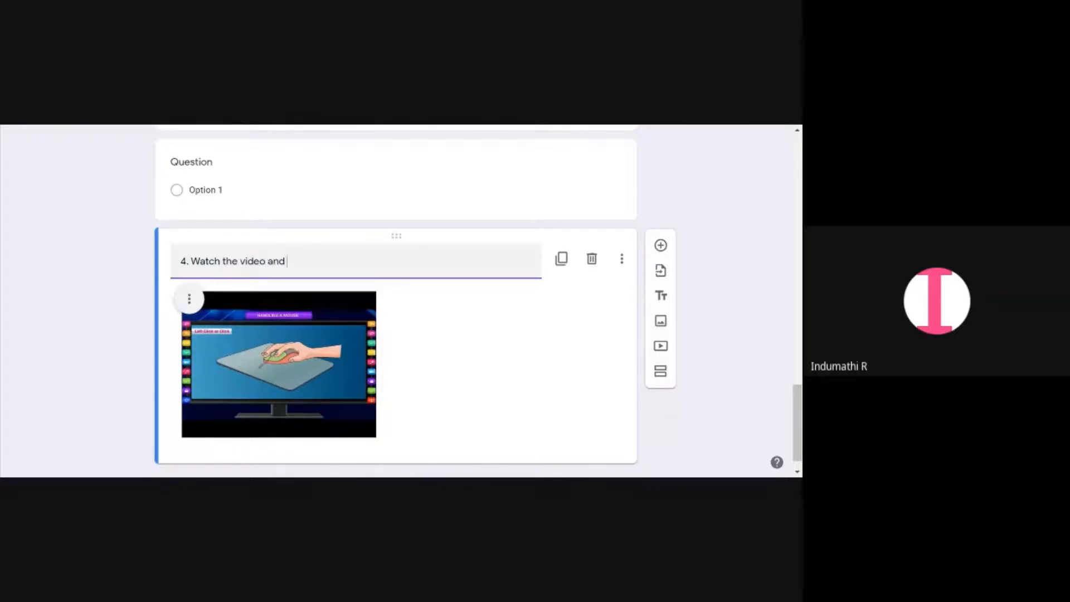
type("answer the questions")
scroll(299, 296, "down", 1)
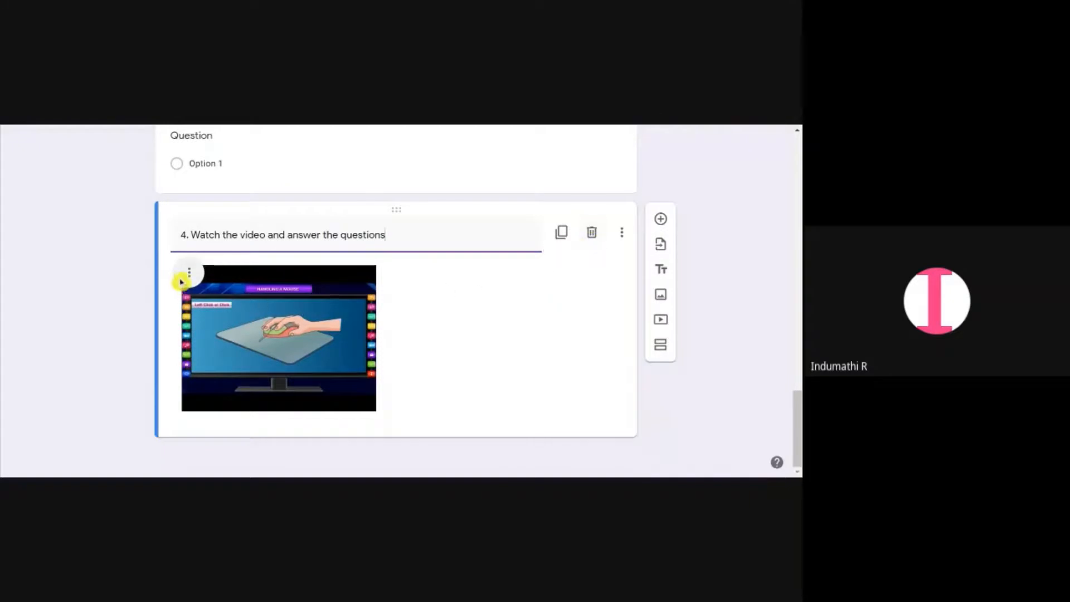
left_click(556, 327)
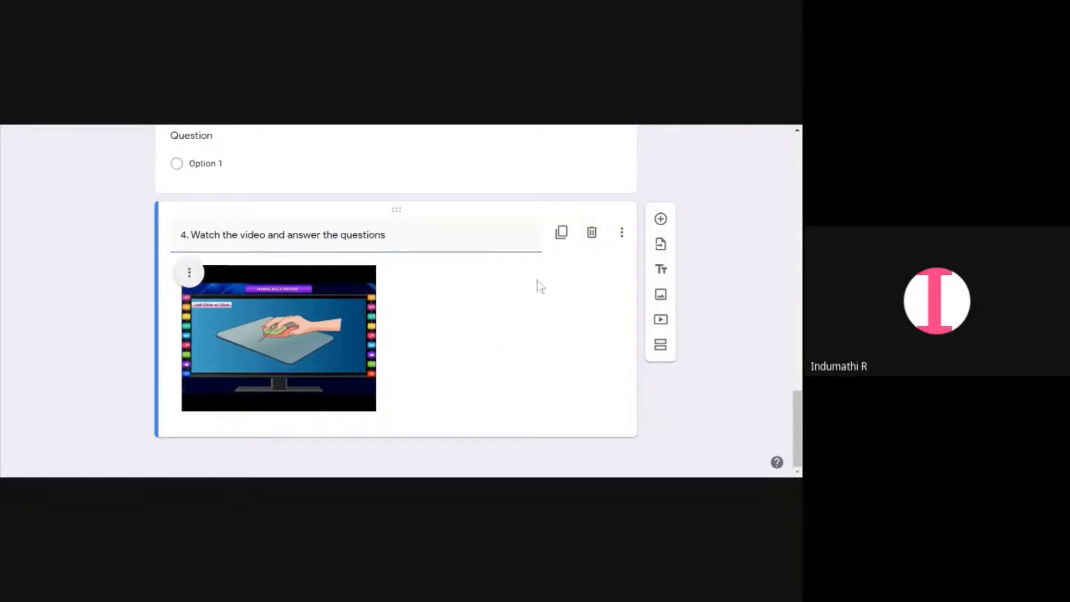
left_click(417, 235)
left_click(417, 235)
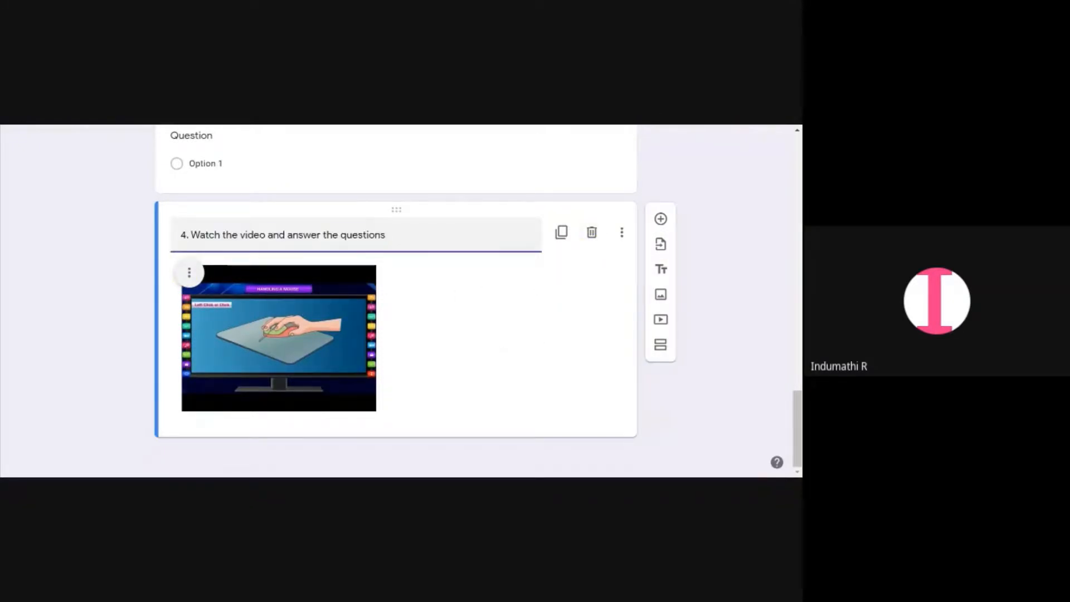
Add a new question below the video
left_click(662, 221)
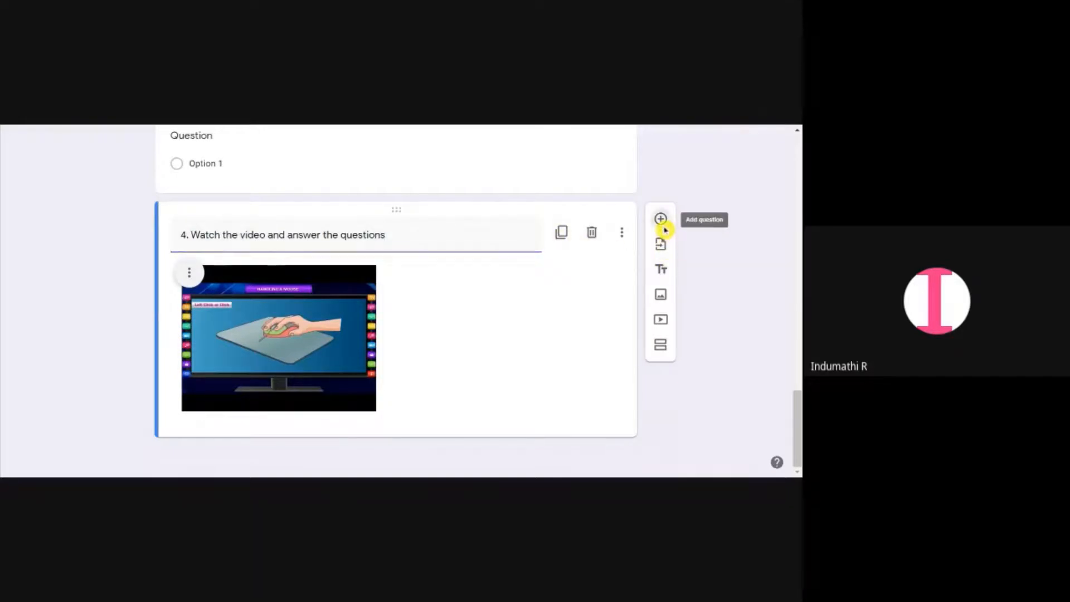
scroll(462, 251, "up", 4)
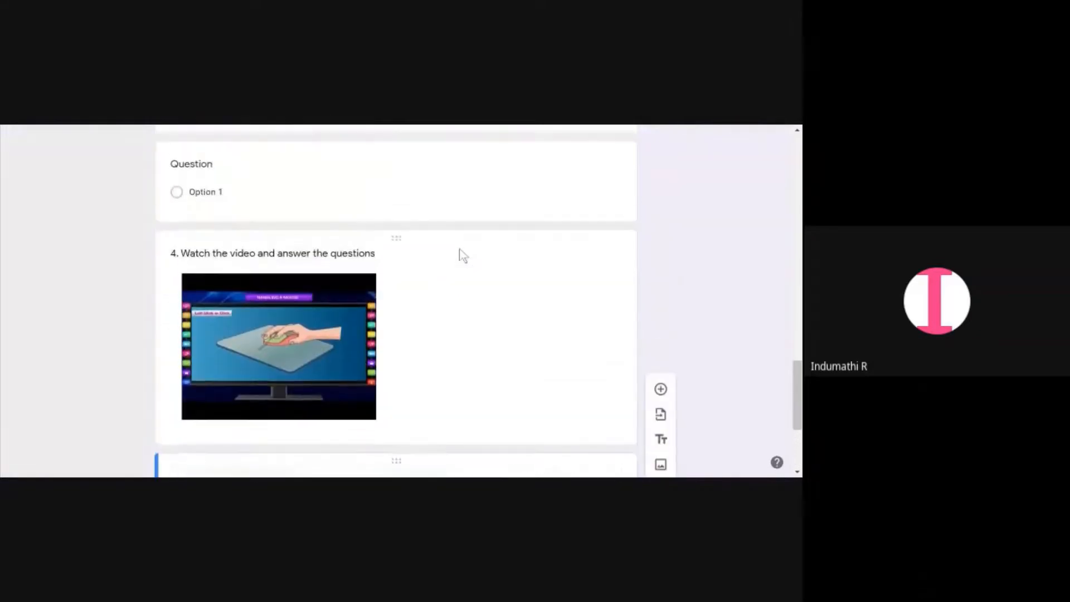
left_click(463, 252)
left_click(623, 262)
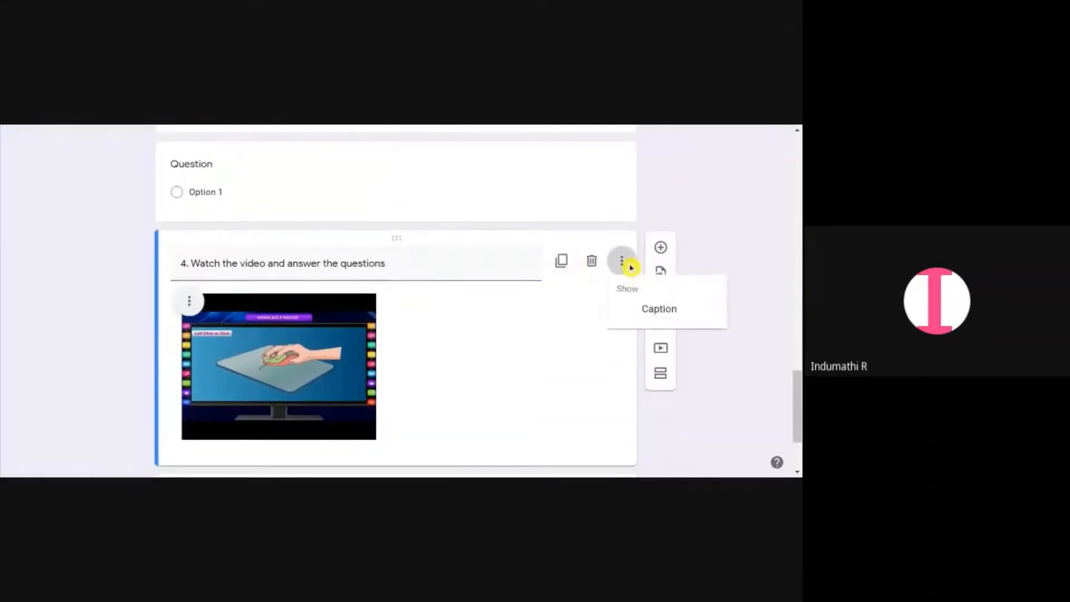
left_click(742, 260)
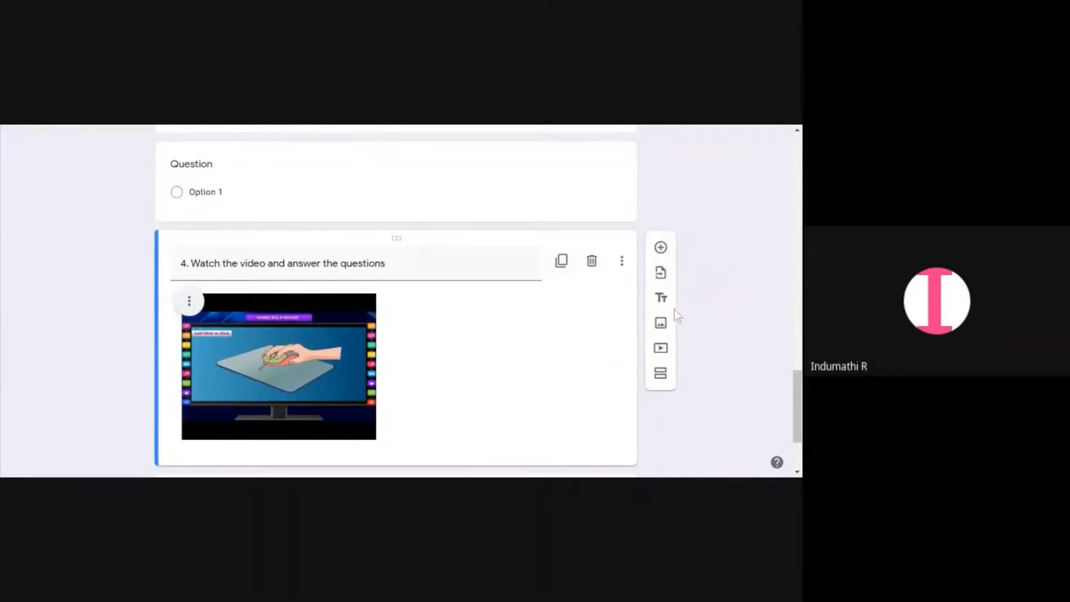
Add a new section after the video and title it "Section B"
scroll(676, 313, "down", 2)
left_click(658, 342)
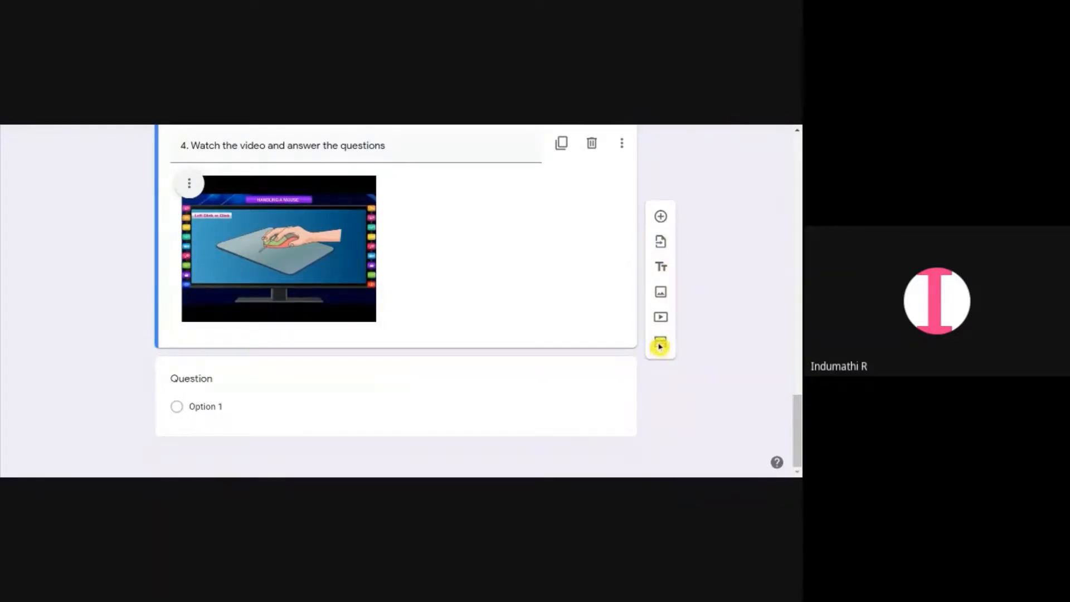
left_click(659, 346)
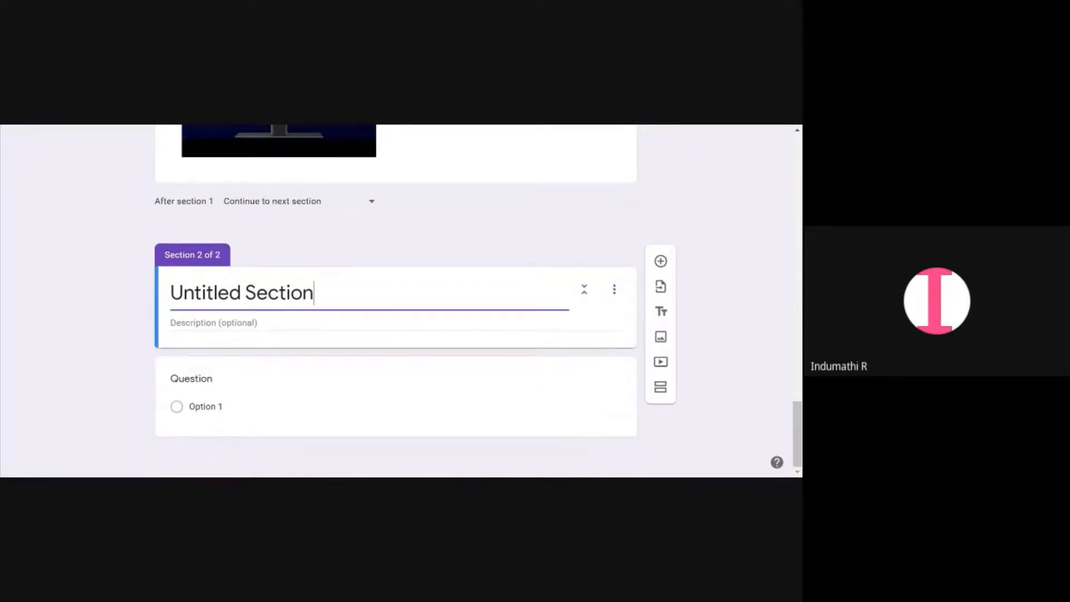
type("Se")
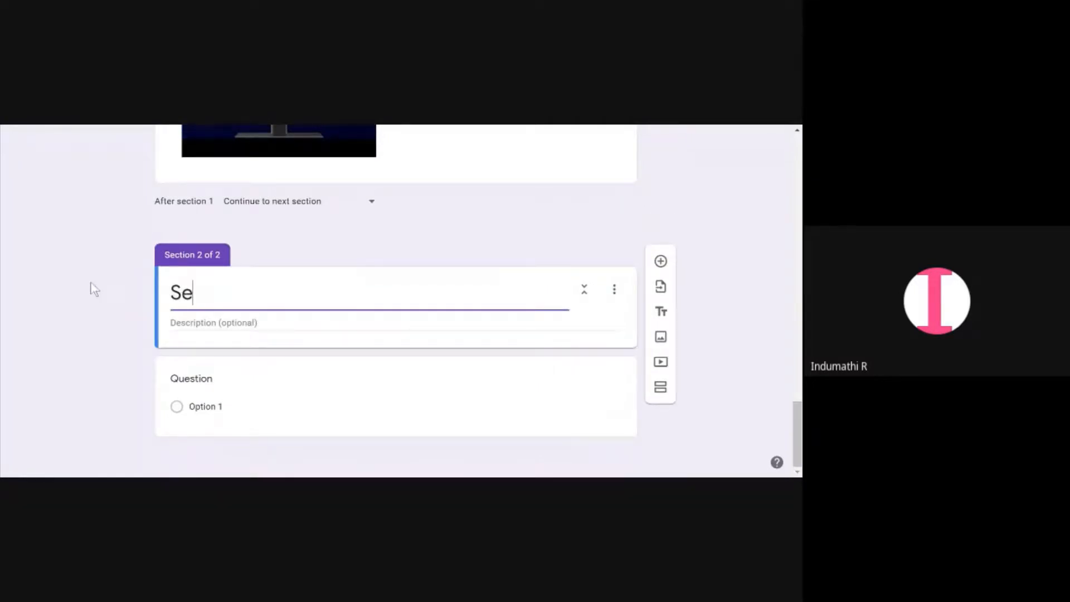
type("ction")
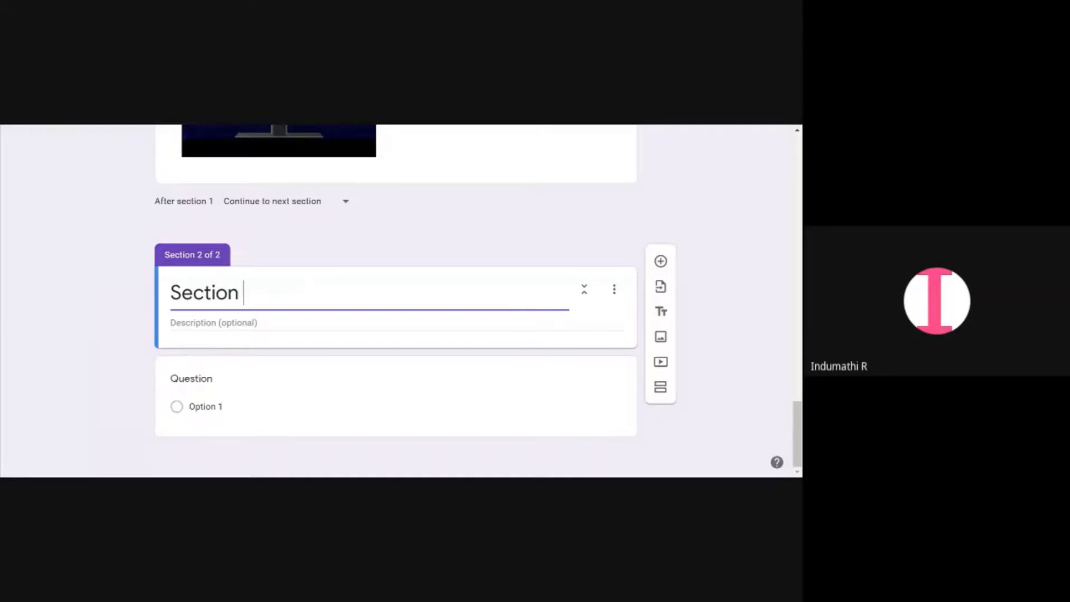
type(" B")
key("Tab")
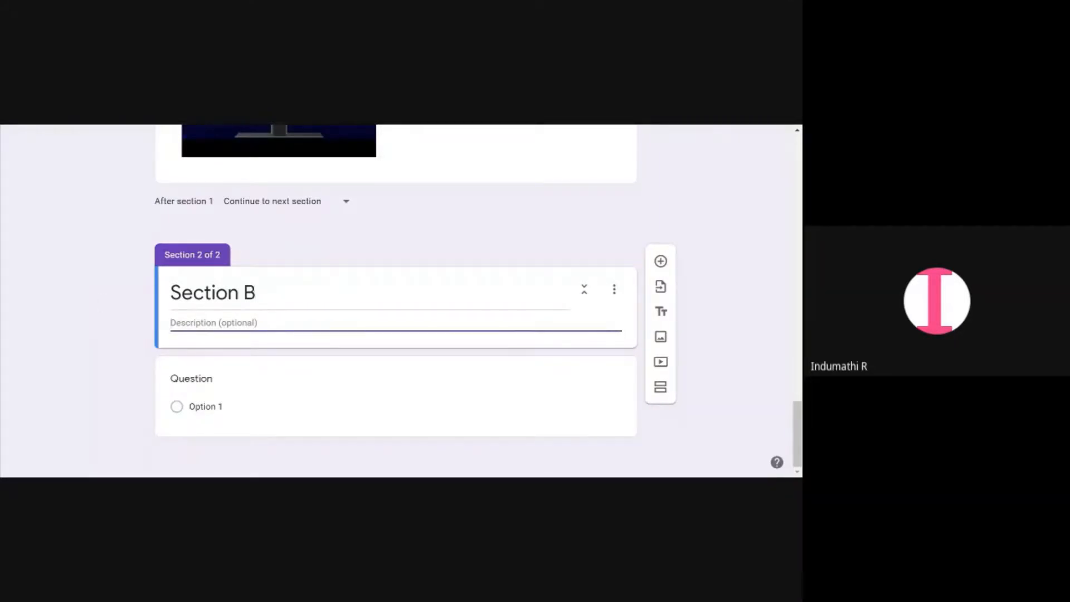
Change the question under Section B to the File upload type, continuing past the Drive upload notice
left_click(180, 408)
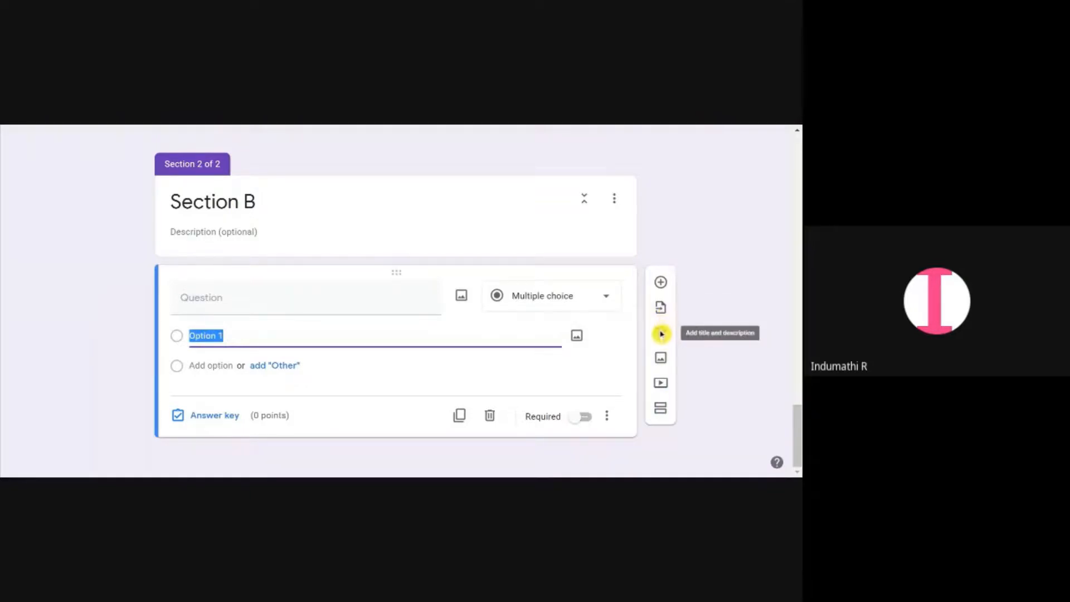
left_click(597, 305)
scroll(558, 391, "down", 1)
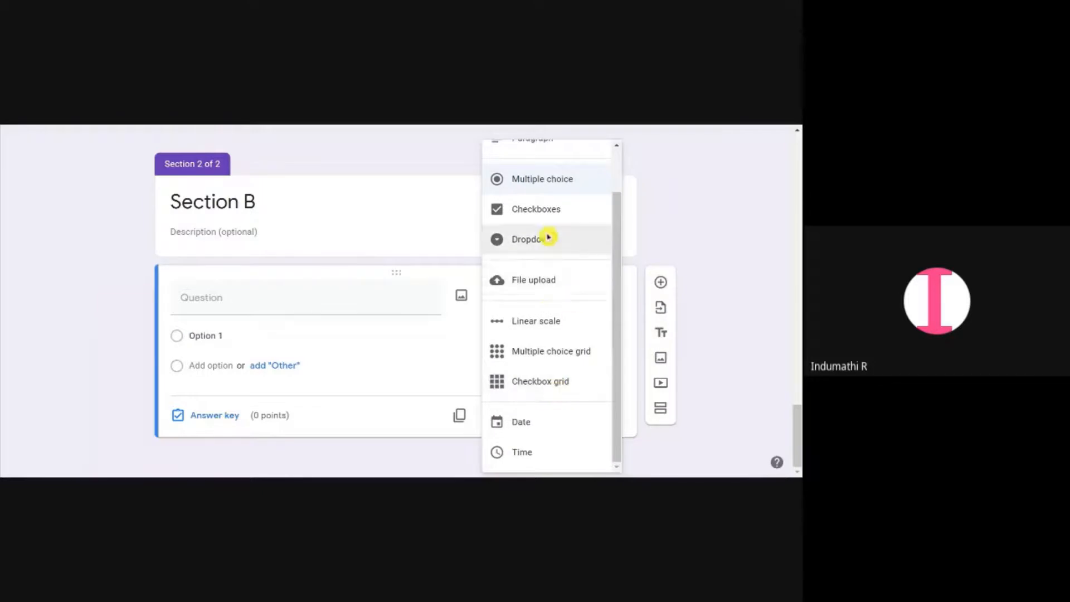
left_click(533, 280)
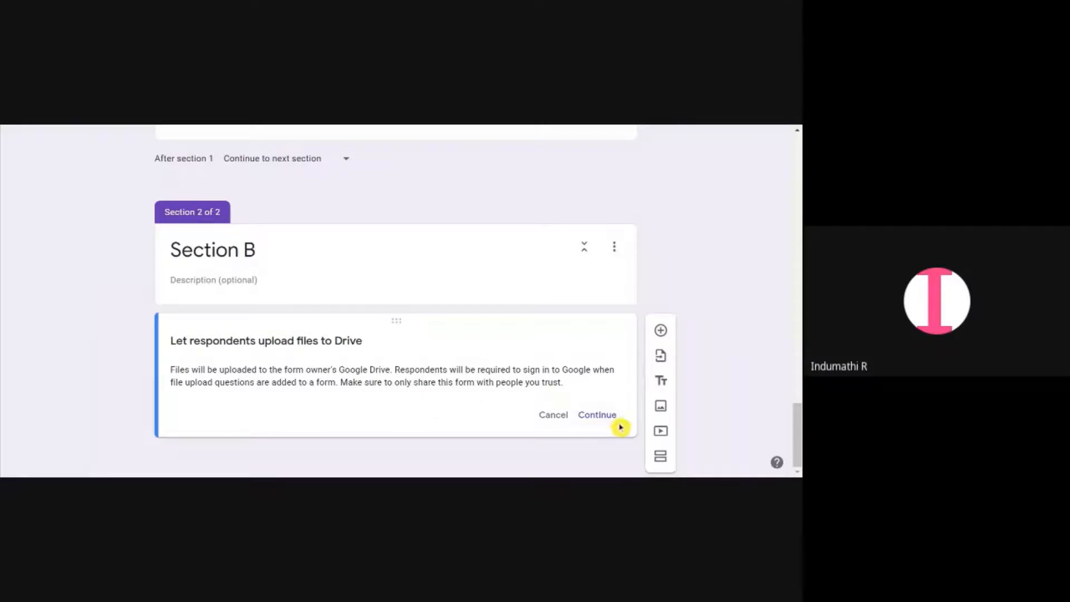
left_click(595, 415)
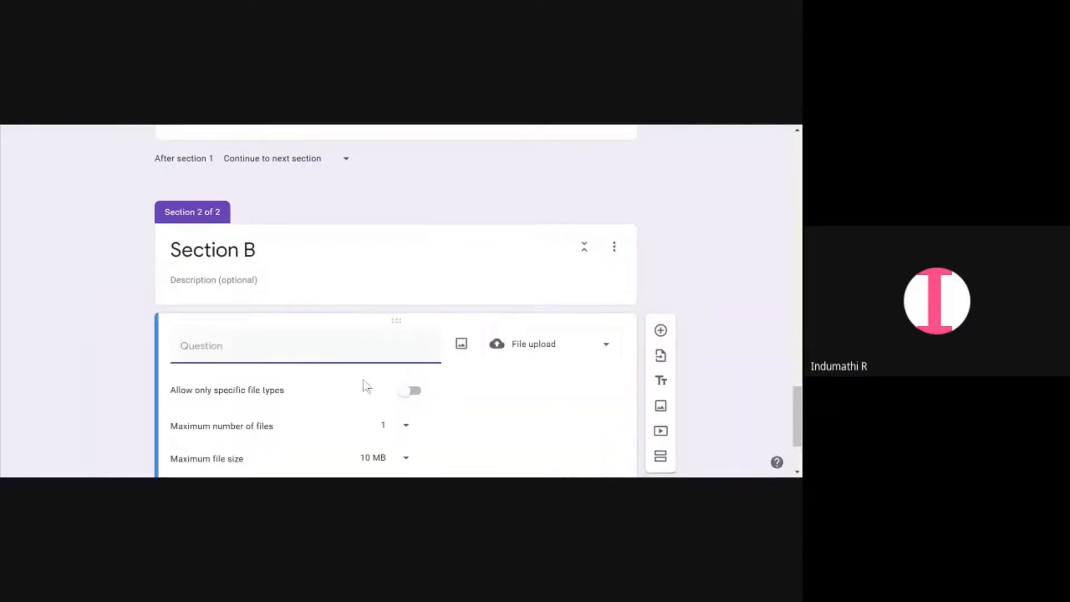
scroll(364, 380, "down", 2)
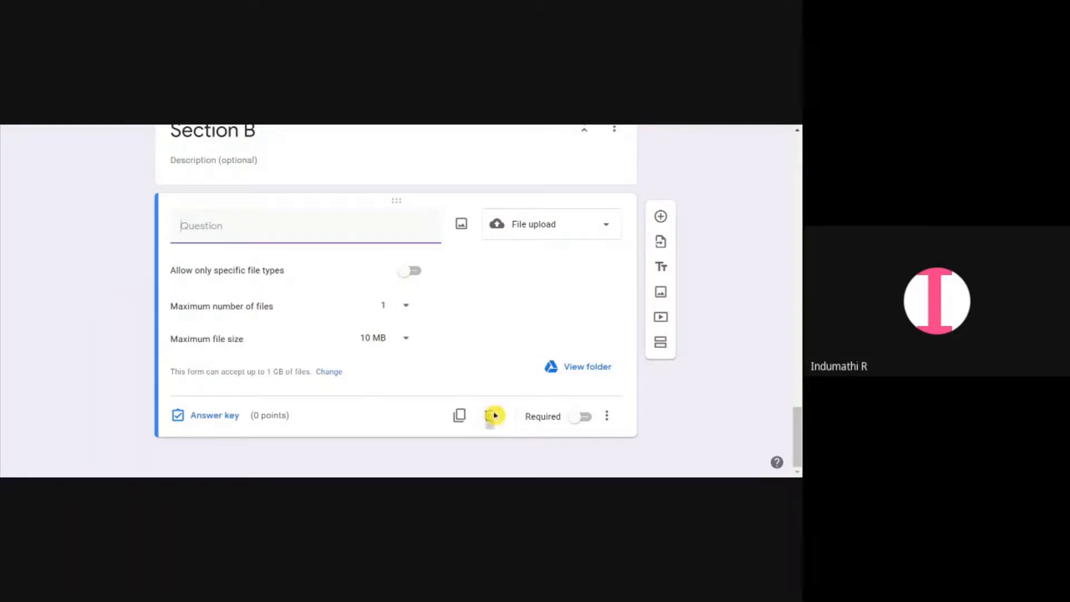
left_click(405, 347)
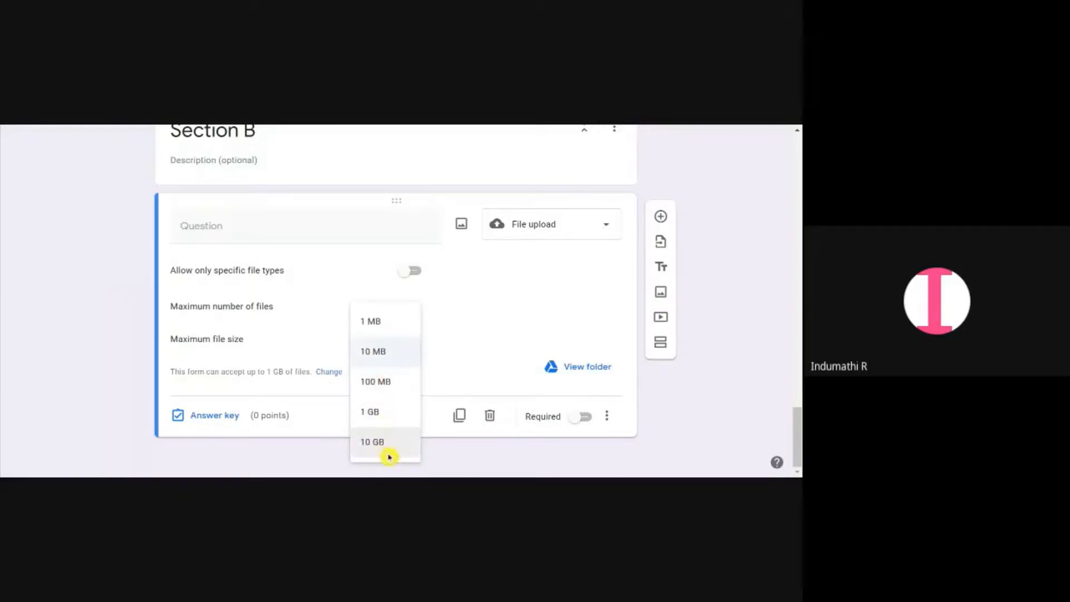
left_click(466, 363)
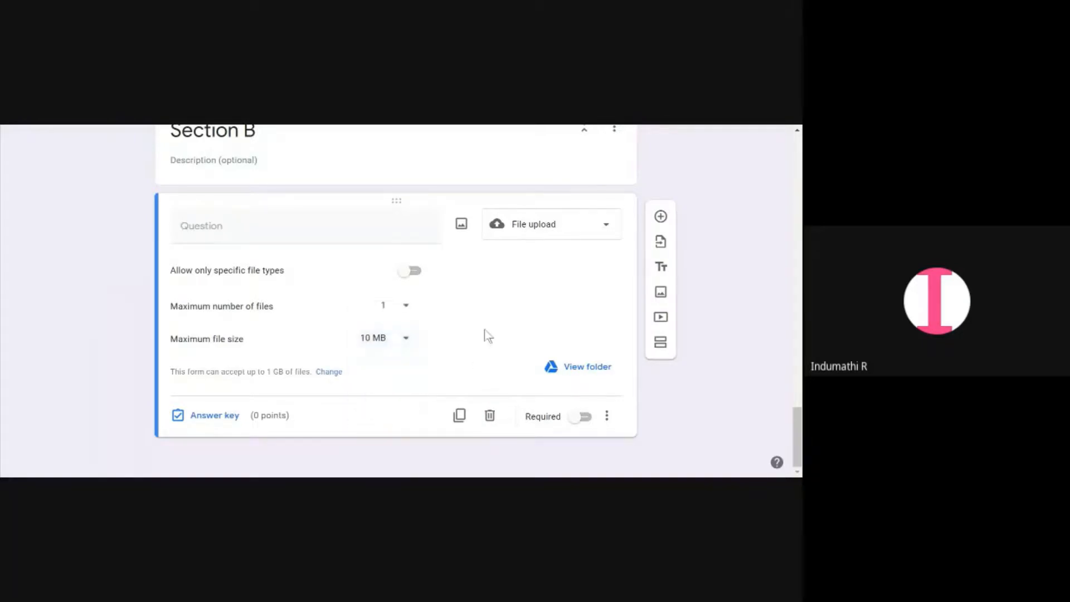
left_click(407, 309)
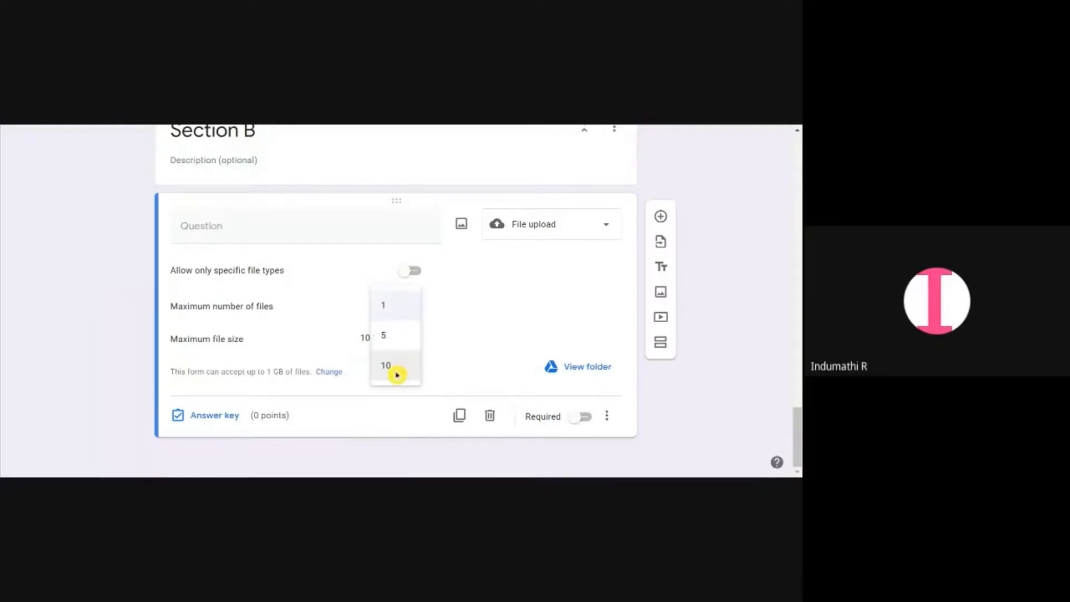
left_click(451, 312)
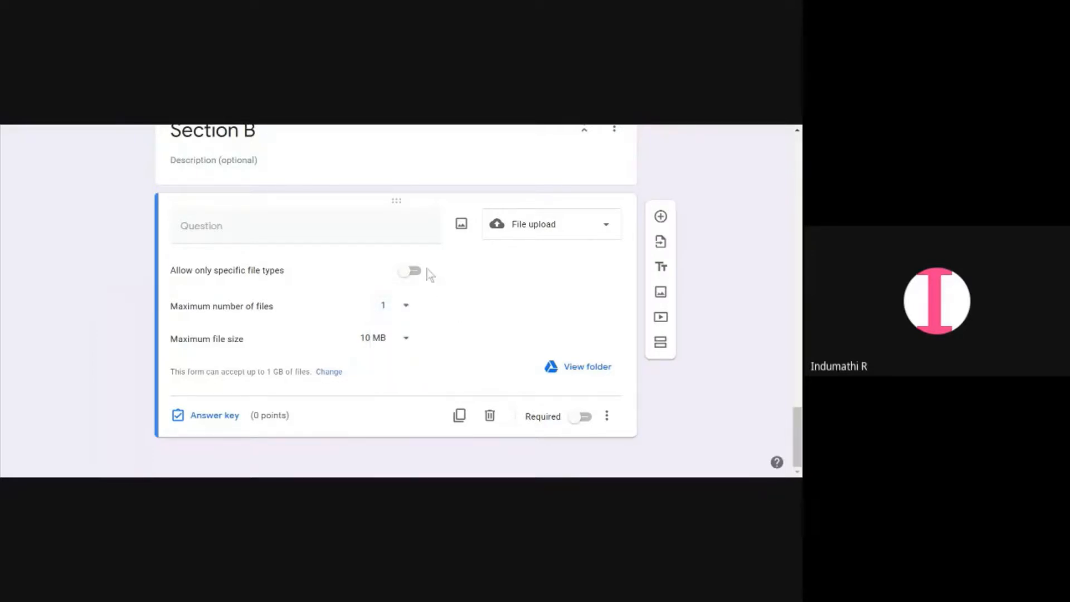
Turn on specific file types for the upload question and try ticking the Document and Presentation boxes
left_click(417, 270)
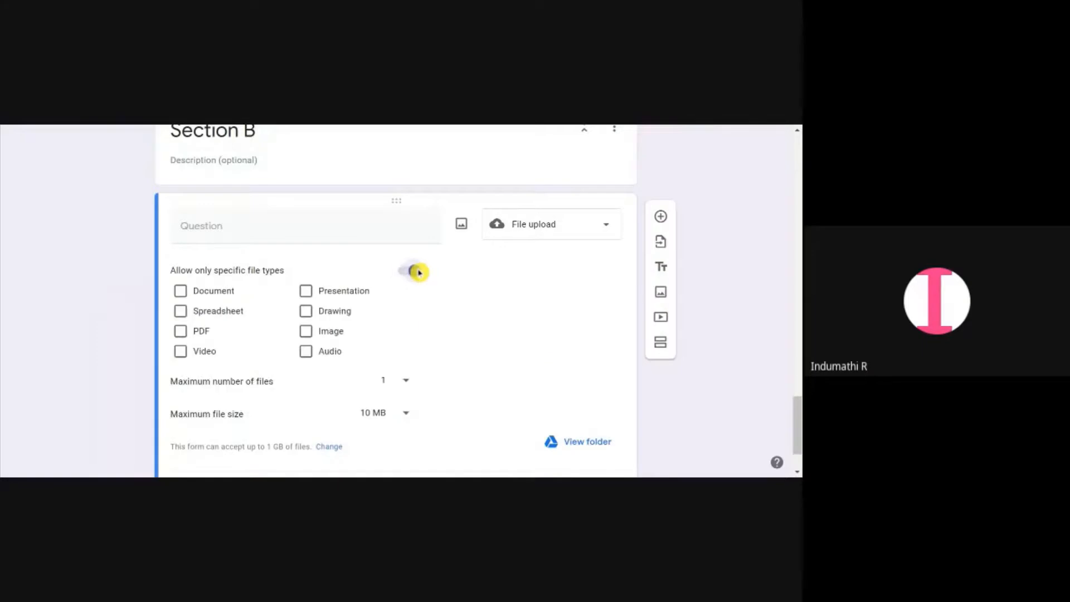
left_click(176, 295)
left_click(177, 294)
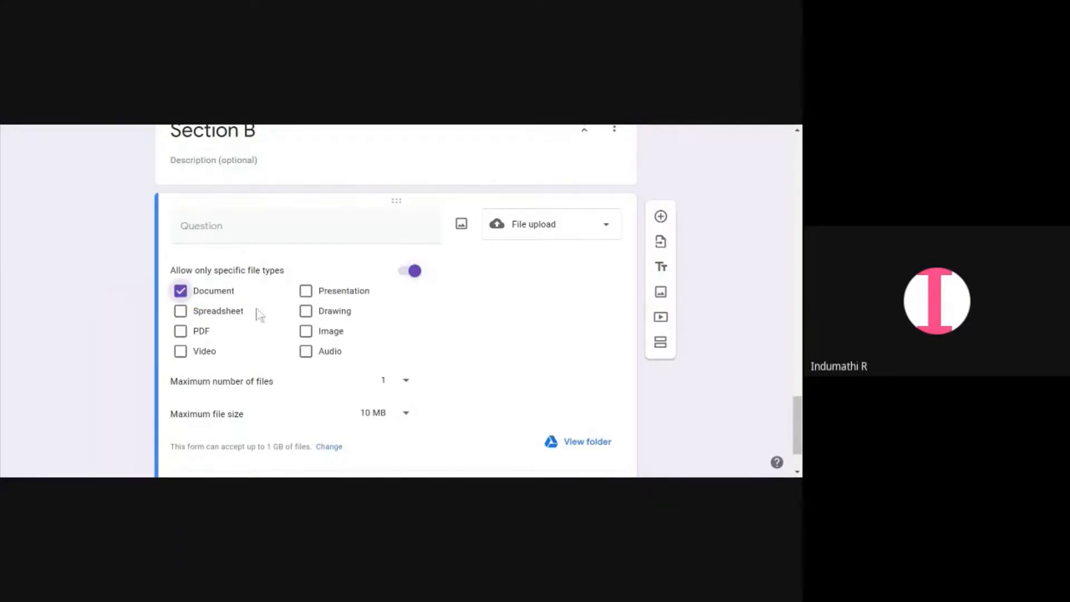
left_click(307, 293)
left_click(180, 293)
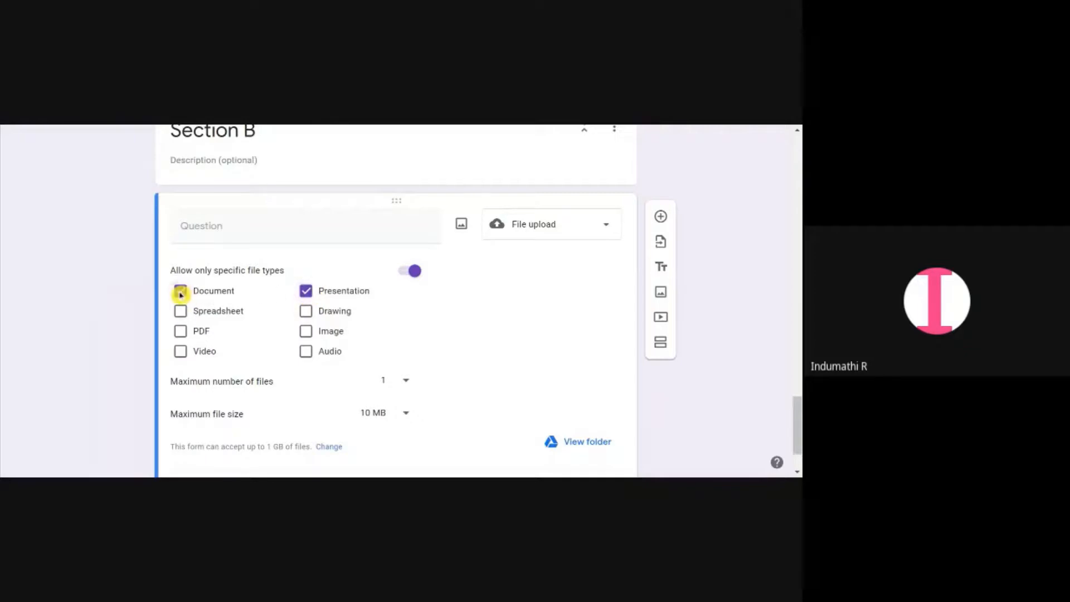
scroll(340, 312, "down", 2)
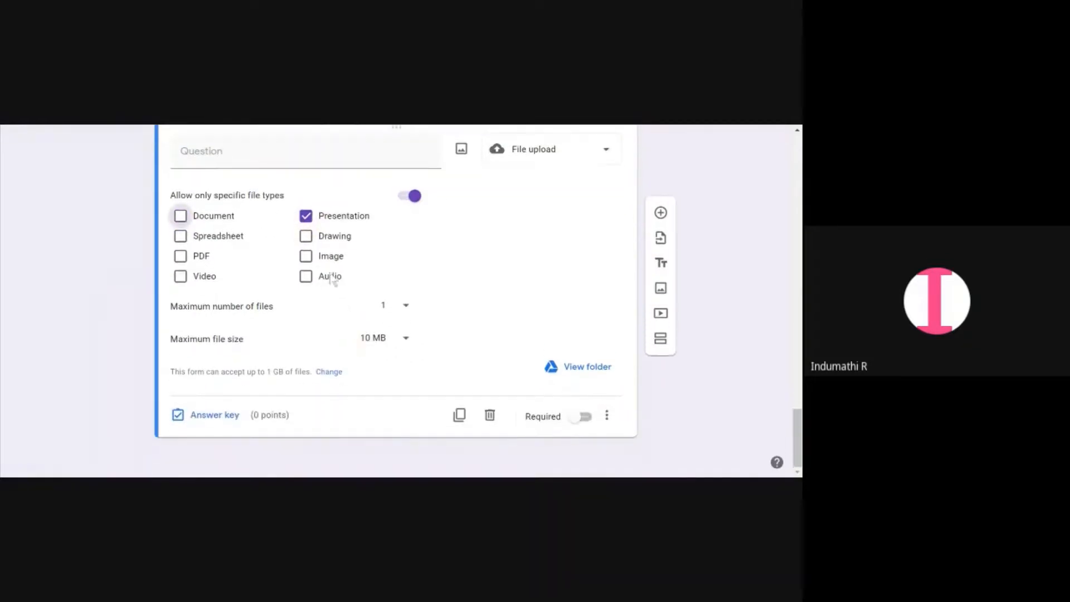
left_click(307, 218)
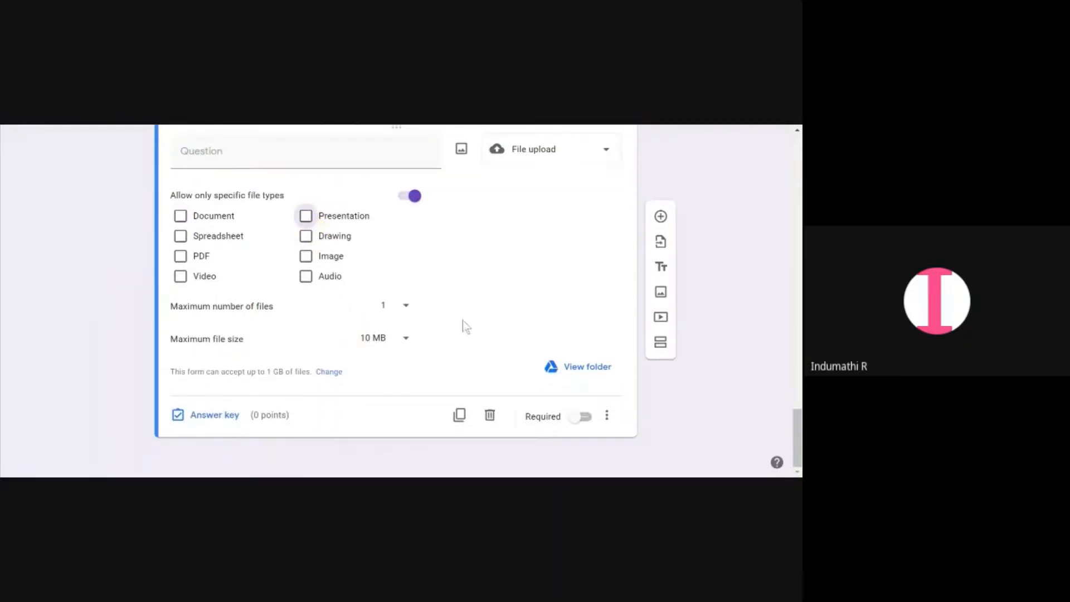
Scroll through the whole form to review its questions down to Section B
scroll(463, 323, "up", 10)
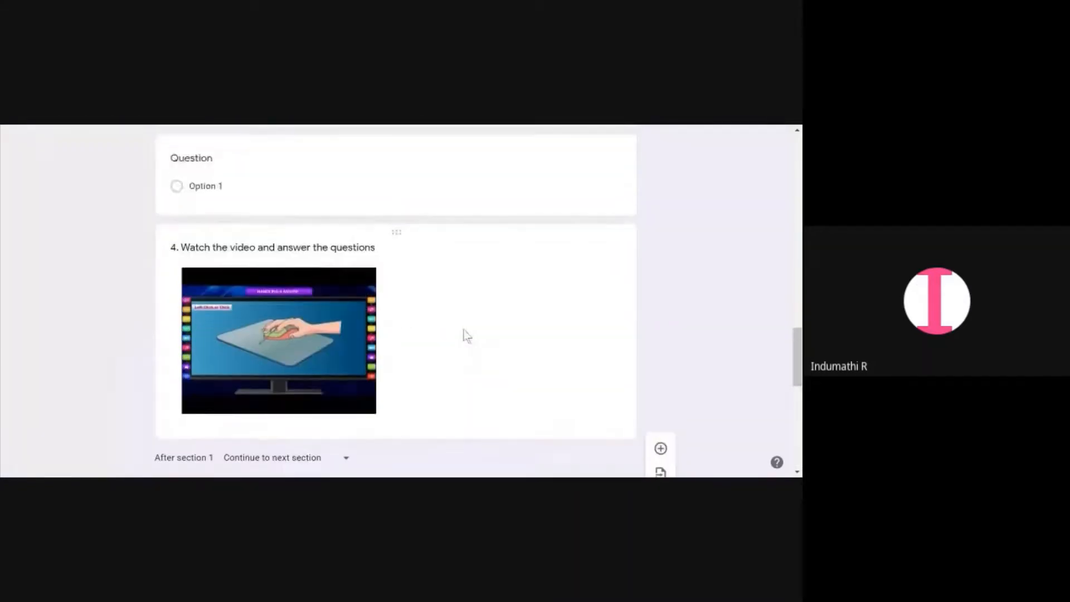
scroll(467, 334, "down", 4)
scroll(530, 346, "up", 4)
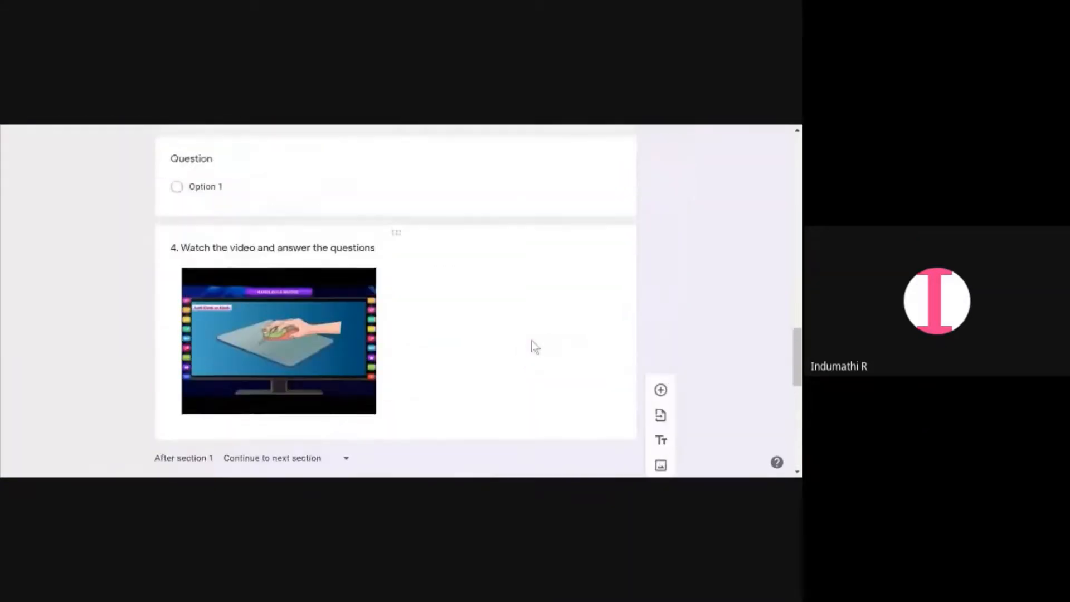
scroll(535, 346, "up", 15)
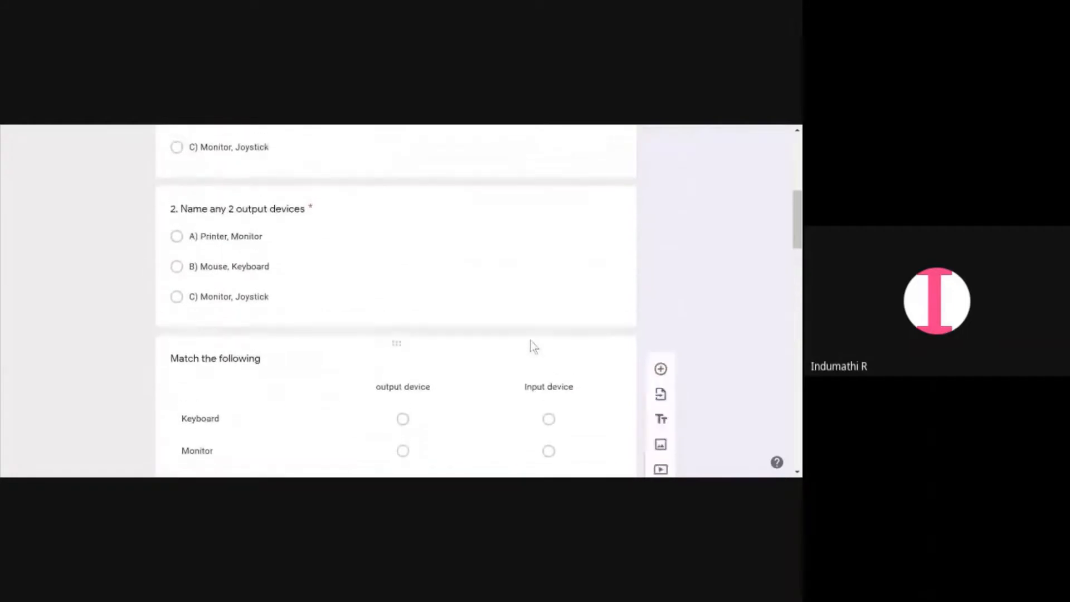
scroll(529, 346, "up", 10)
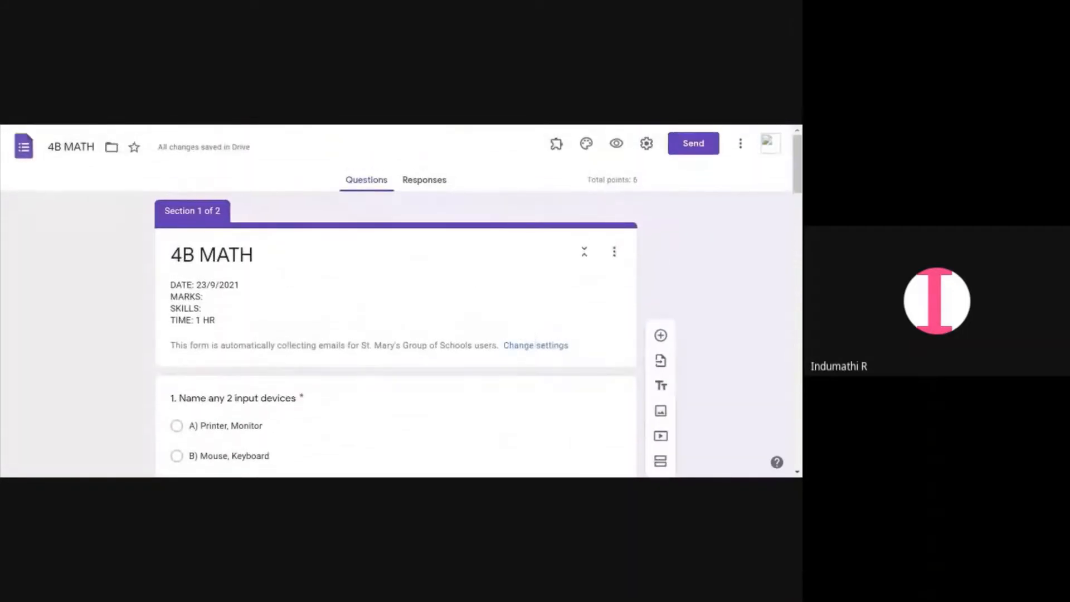
scroll(530, 329, "down", 5)
scroll(529, 329, "up", 5)
scroll(529, 329, "down", 4)
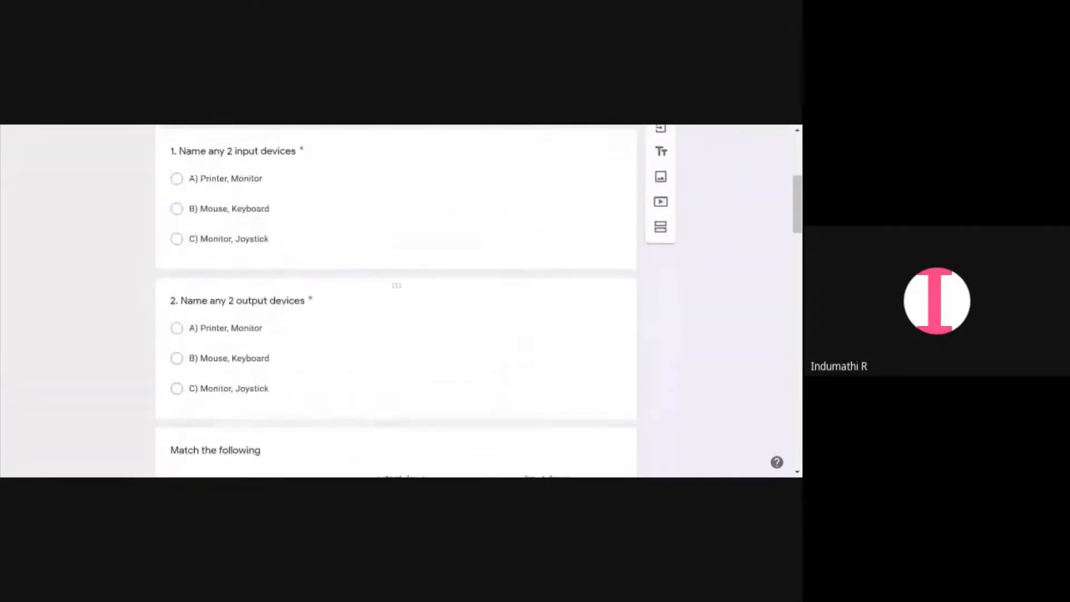
scroll(527, 327, "down", 15)
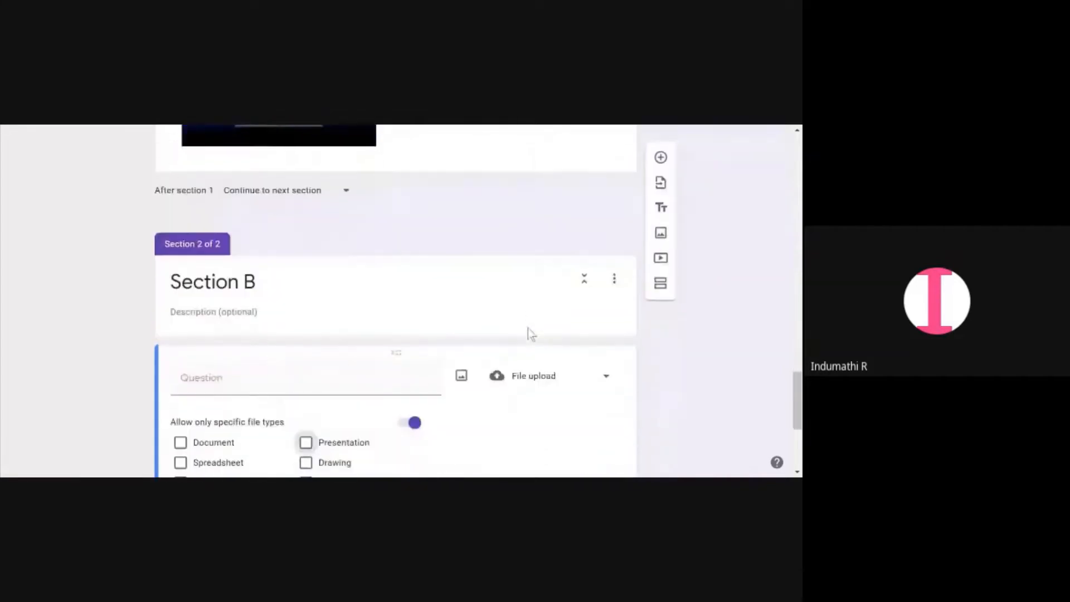
Delete Section B together with its file upload question
left_click(627, 295)
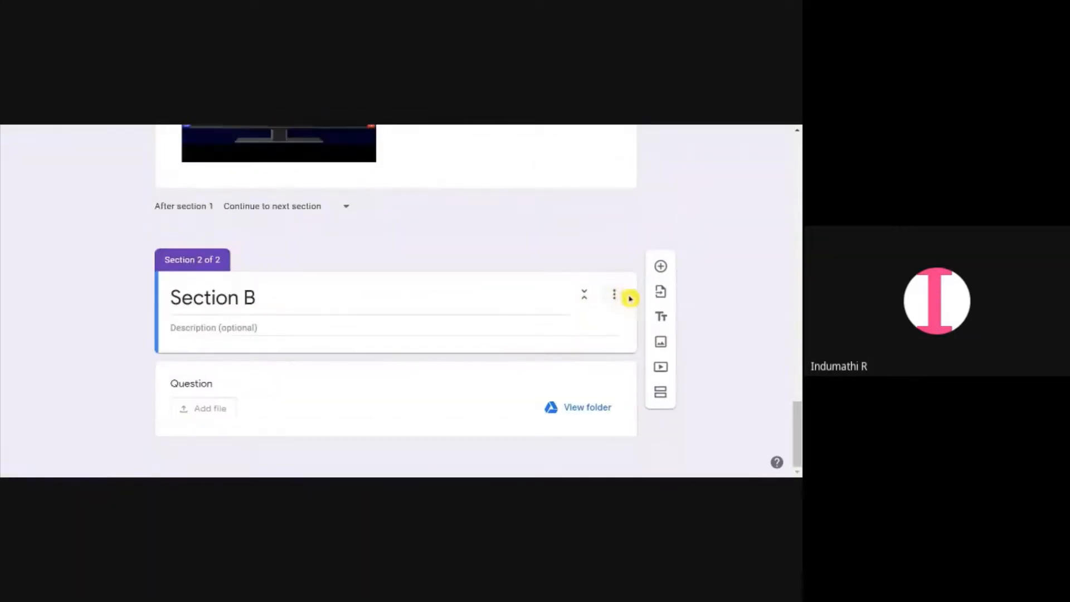
left_click(614, 294)
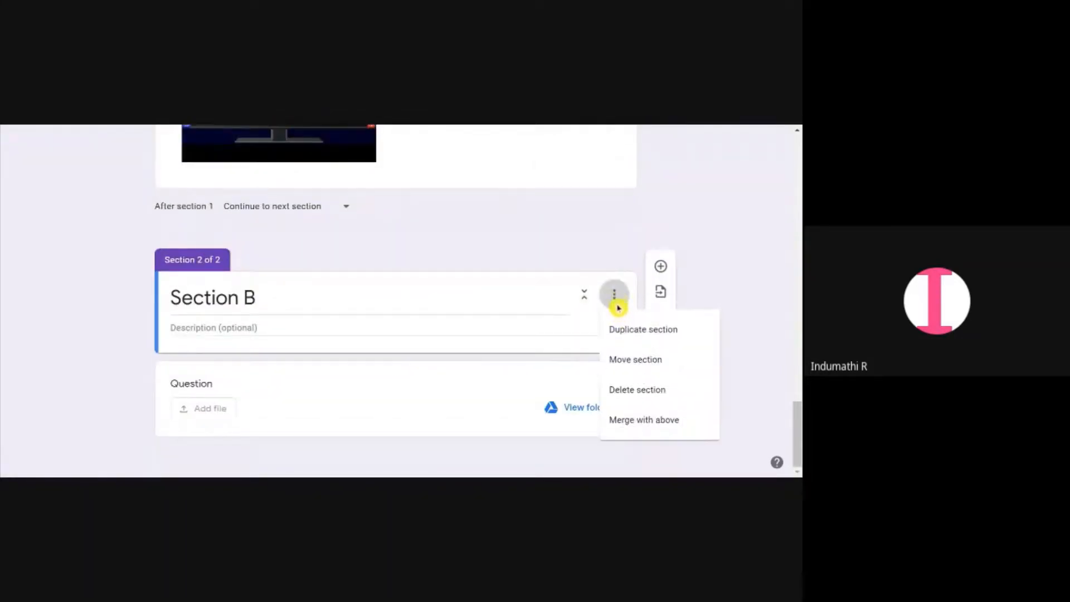
left_click(635, 388)
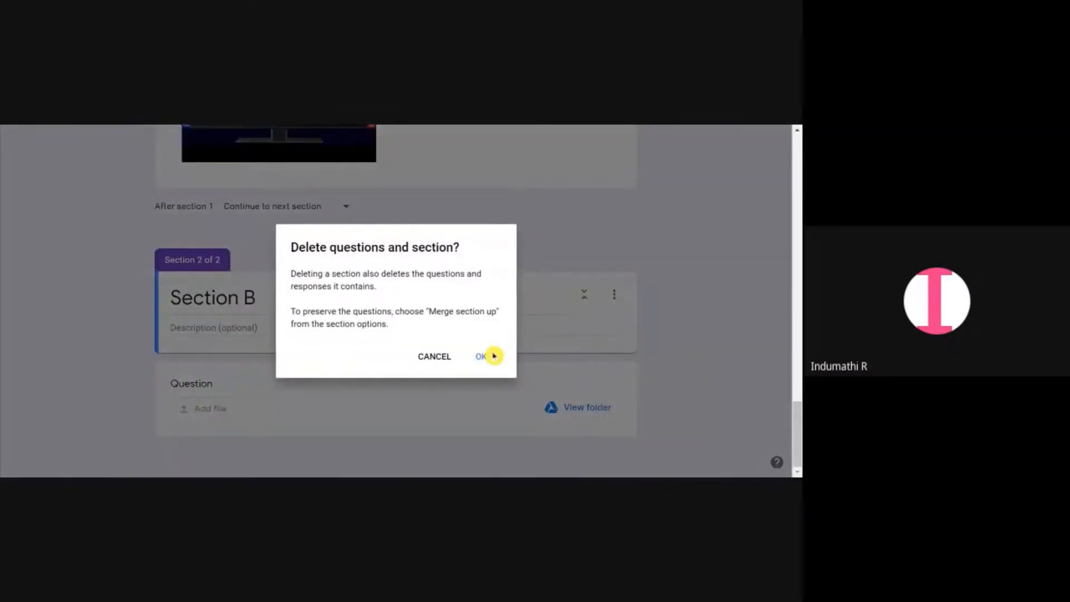
left_click(494, 355)
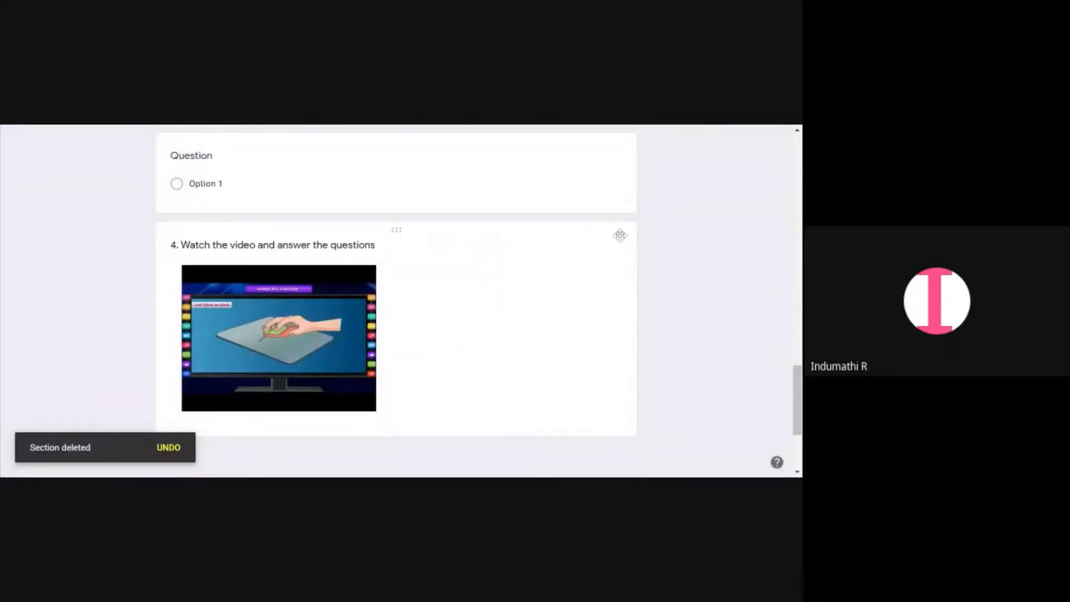
Delete the video item titled "4. Watch the video and answer the questions"
left_click(569, 243)
left_click(623, 253)
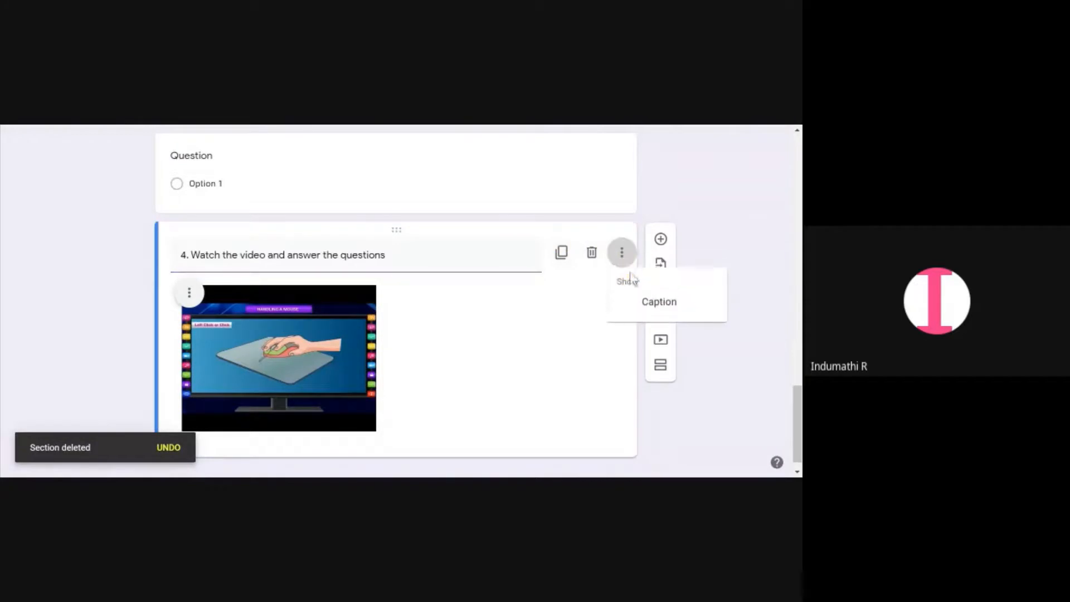
scroll(513, 334, "down", 1)
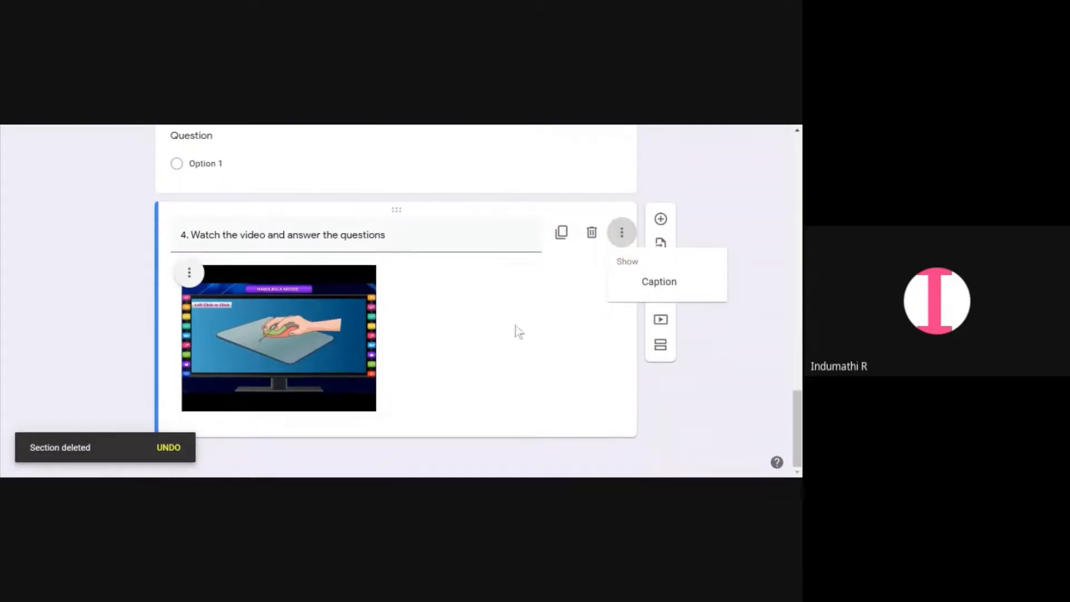
left_click(586, 232)
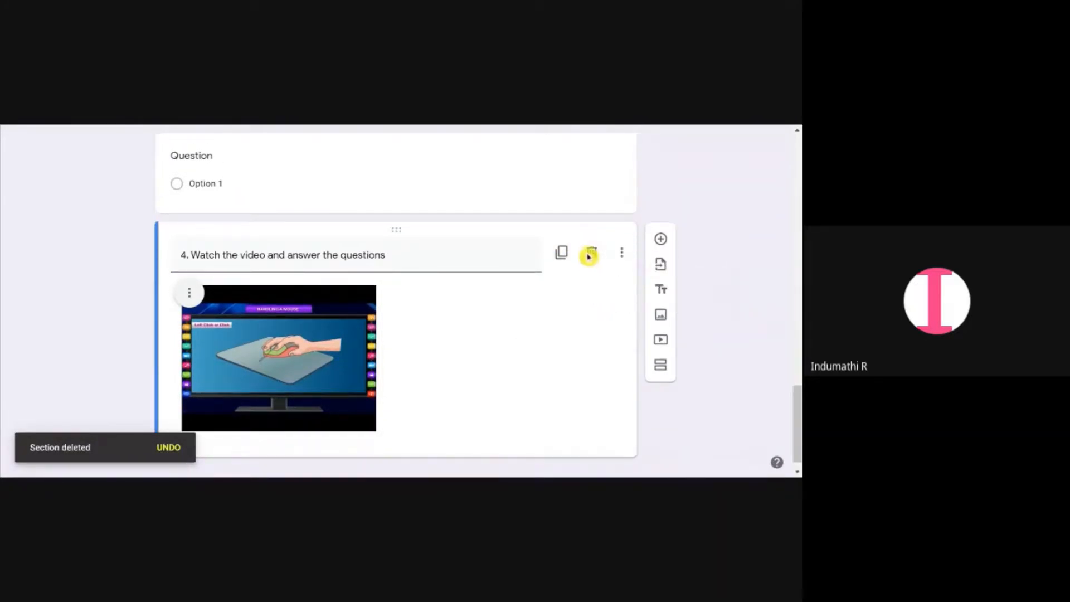
left_click(592, 256)
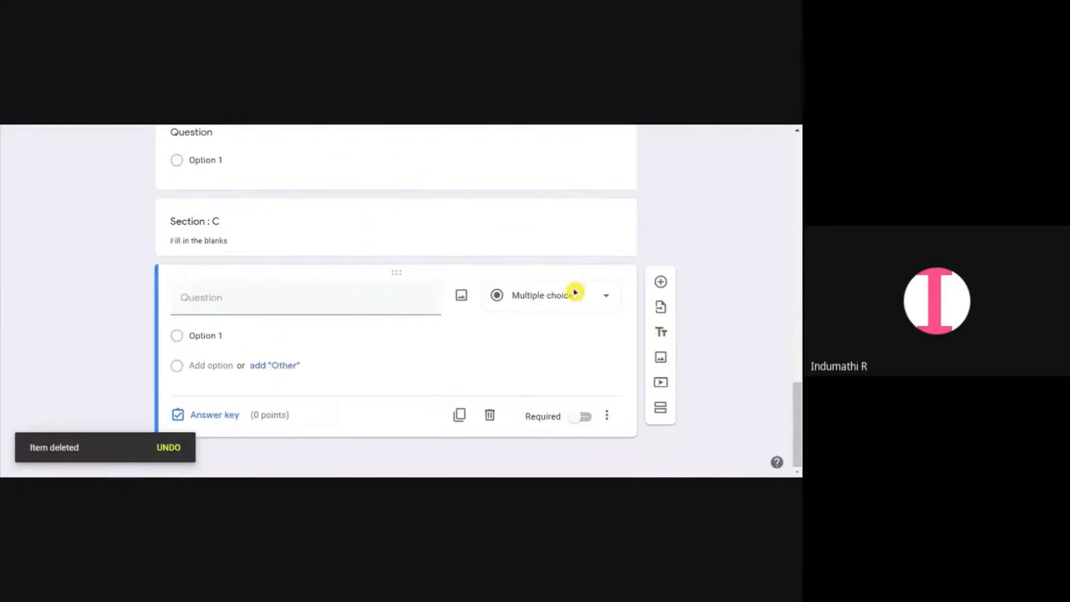
Delete the empty untitled multiple choice questions at the end of the form
left_click(490, 415)
left_click(591, 348)
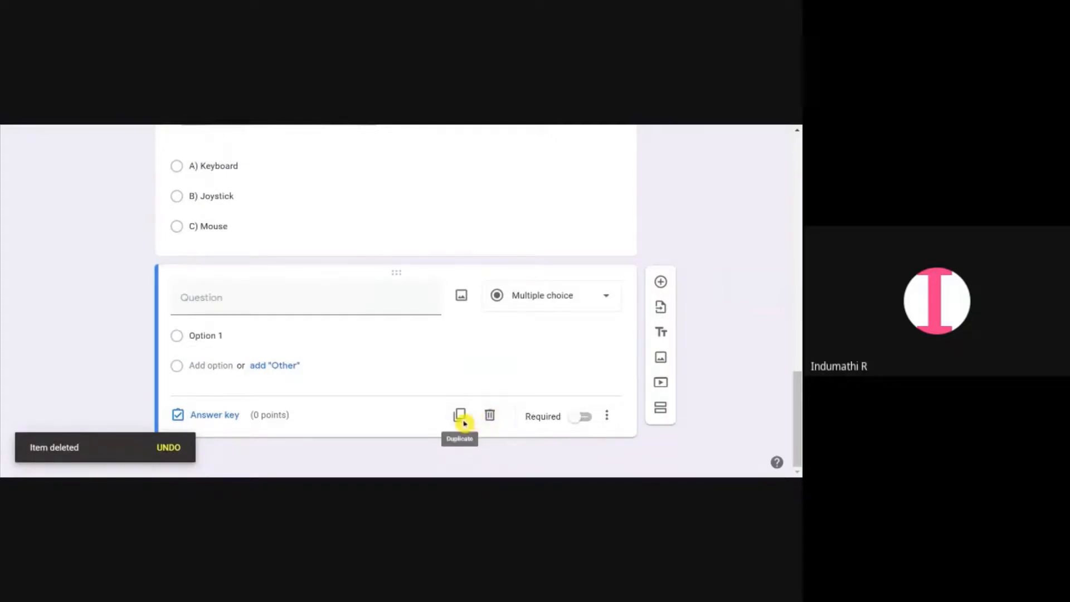
left_click(491, 416)
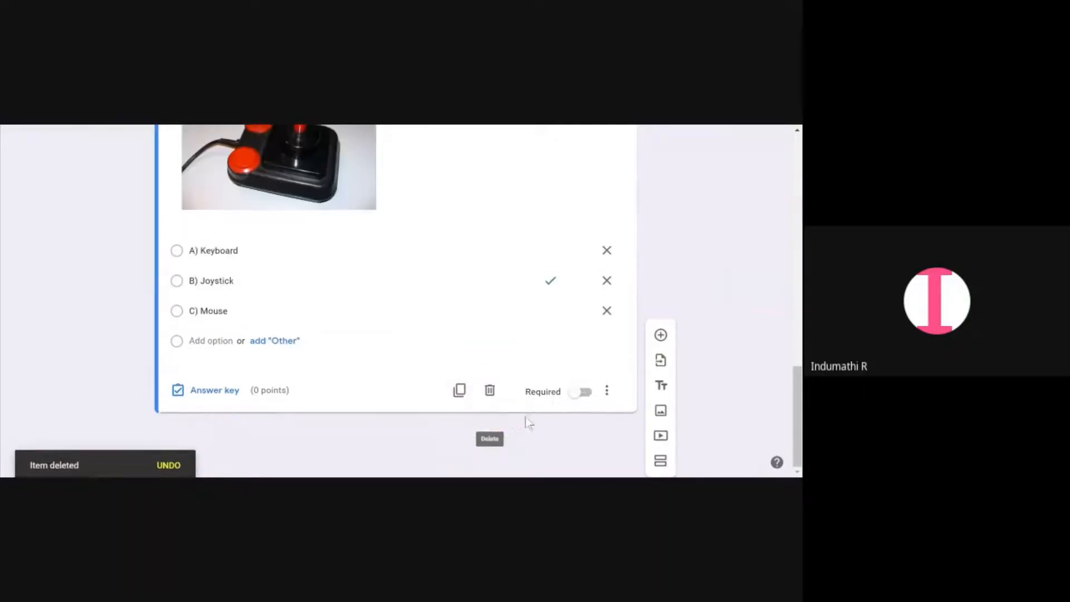
Return to the top of the form and open its preview
scroll(548, 351, "up", 9)
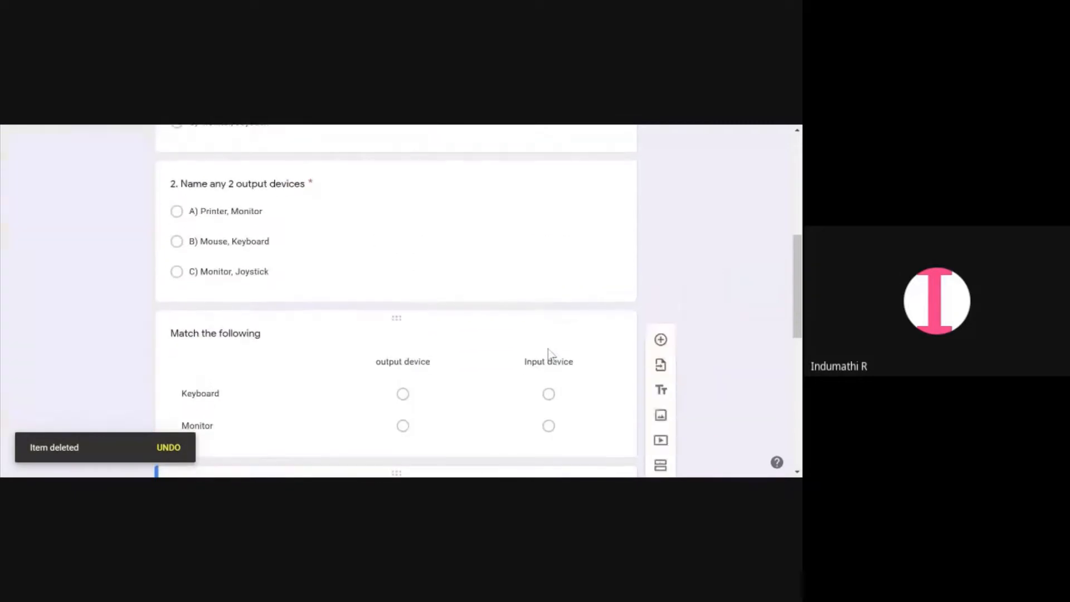
scroll(548, 352, "down", 5)
scroll(548, 351, "down", 8)
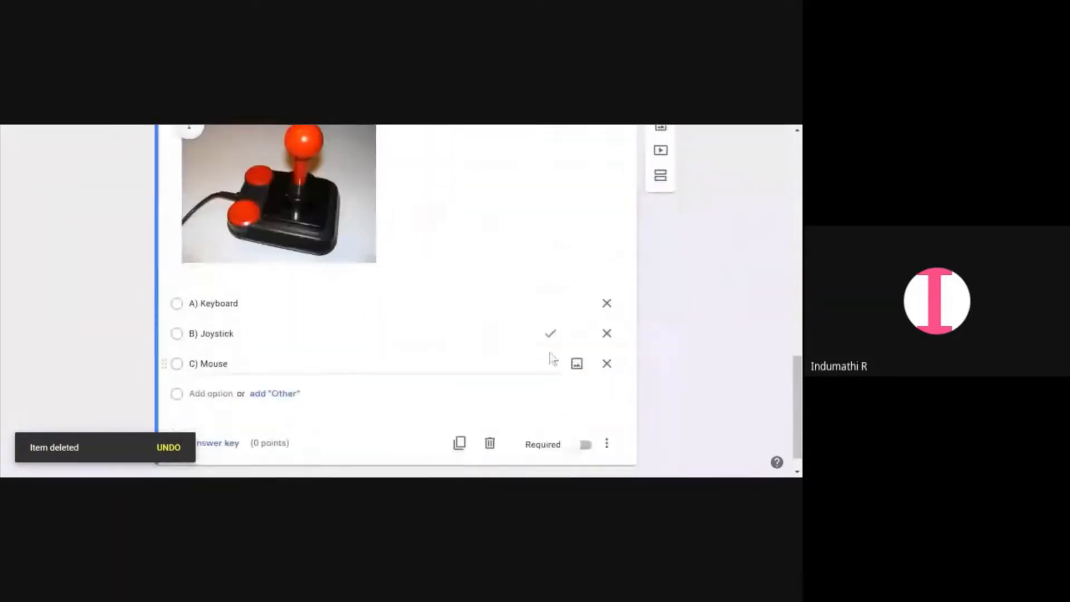
scroll(548, 350, "up", 7)
scroll(547, 349, "up", 10)
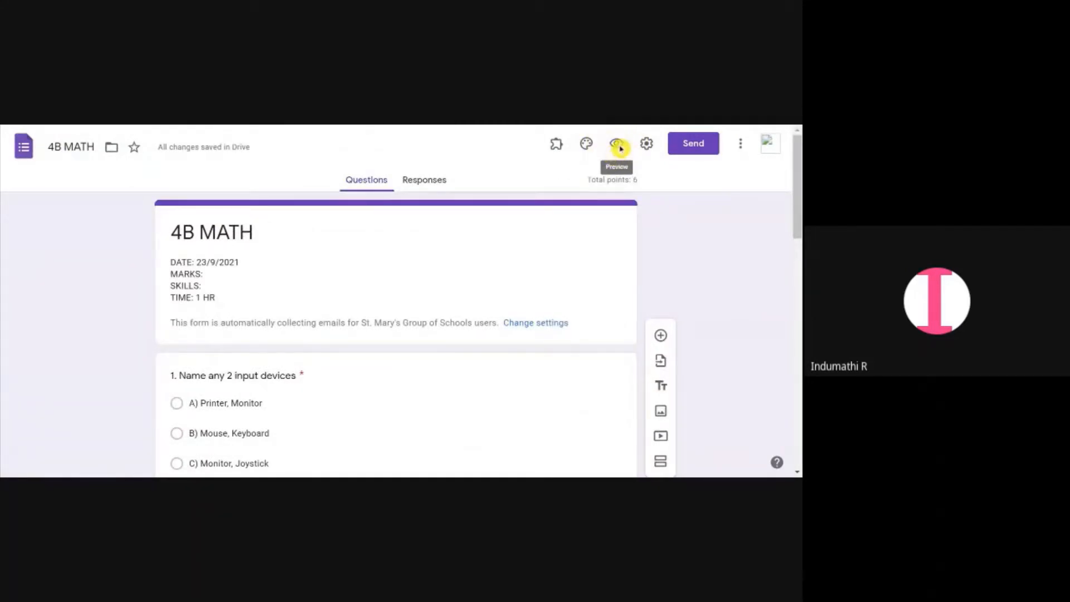
left_click(620, 149)
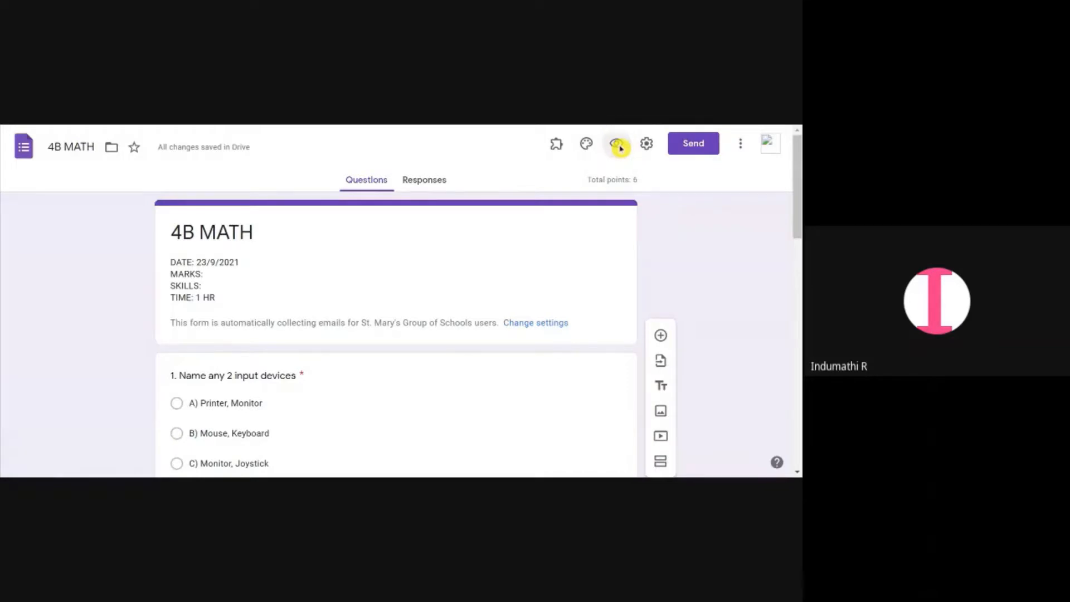
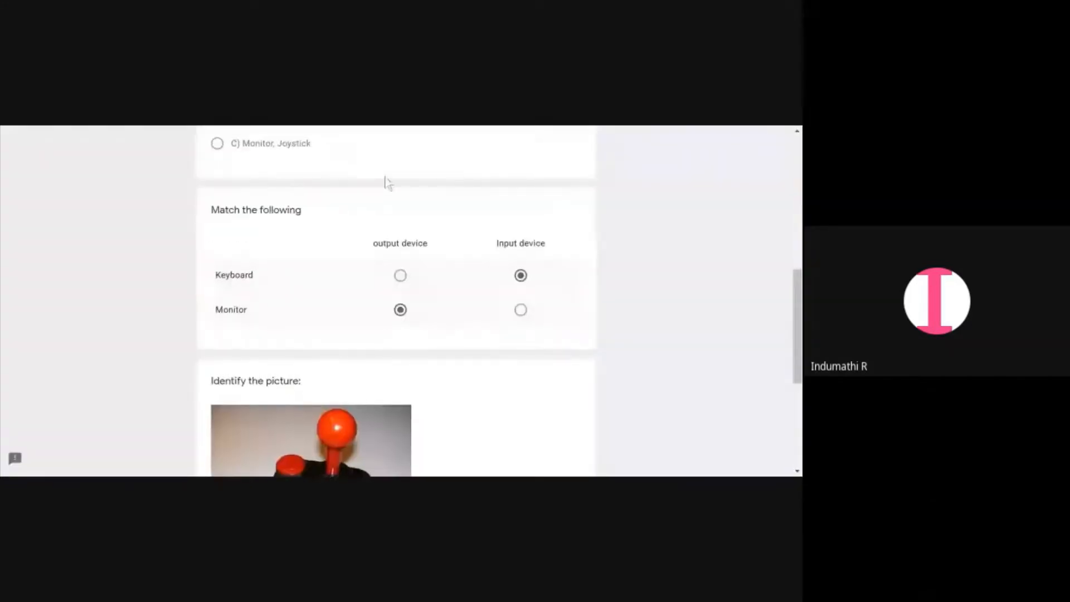
Scroll through the previewed quiz and review the selected answers for each question
scroll(408, 216, "up", 3)
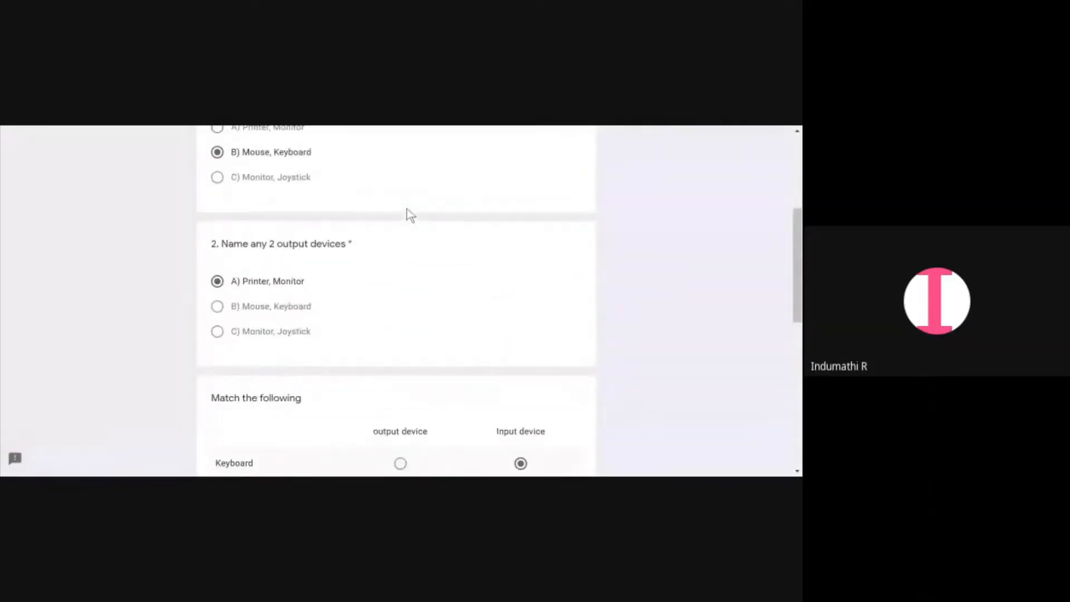
scroll(410, 215, "down", 2)
scroll(408, 213, "down", 5)
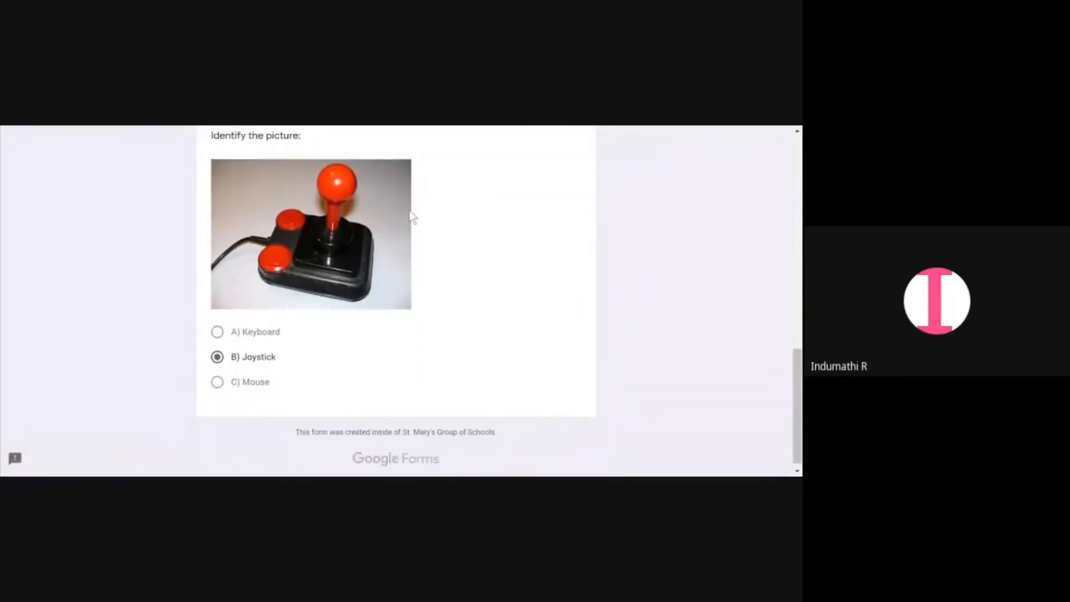
scroll(409, 211, "up", 3)
scroll(408, 211, "up", 5)
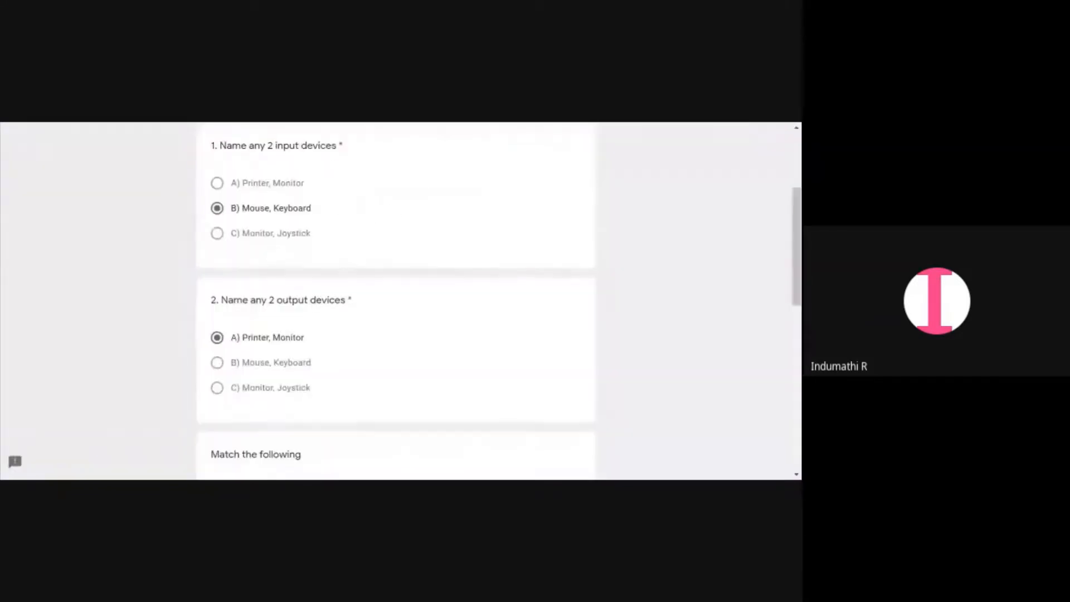
scroll(343, 206, "down", 2)
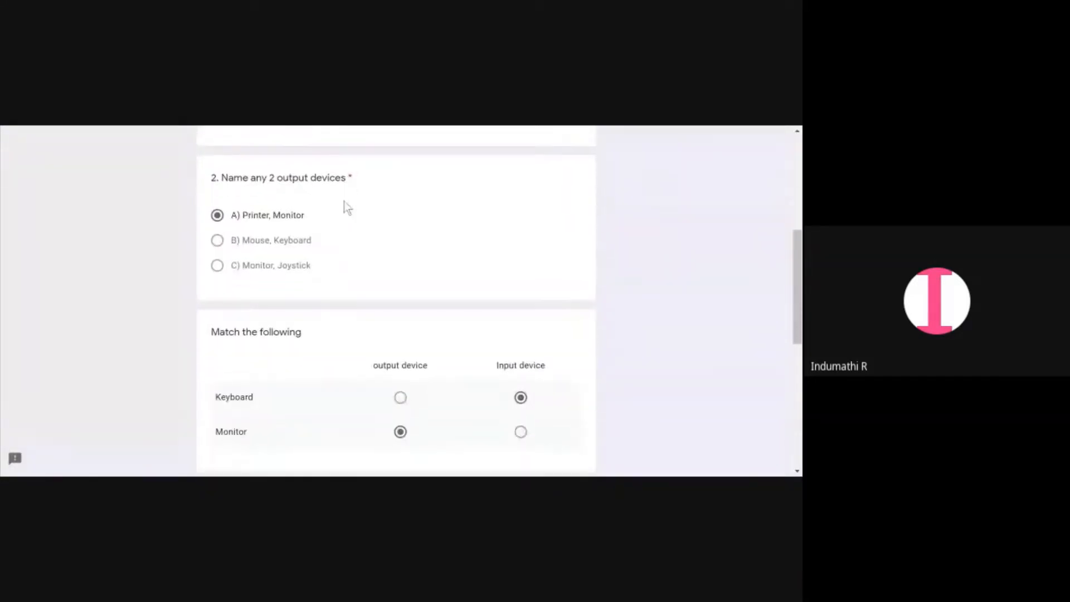
scroll(399, 132, "up", 1)
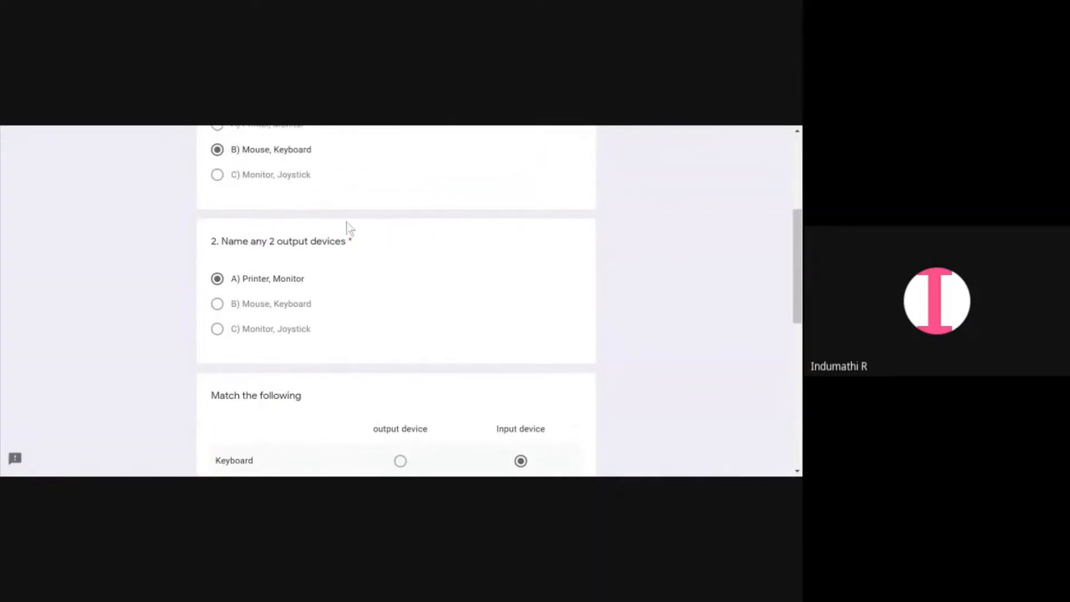
scroll(347, 229, "up", 2)
scroll(344, 234, "down", 2)
scroll(343, 239, "down", 5)
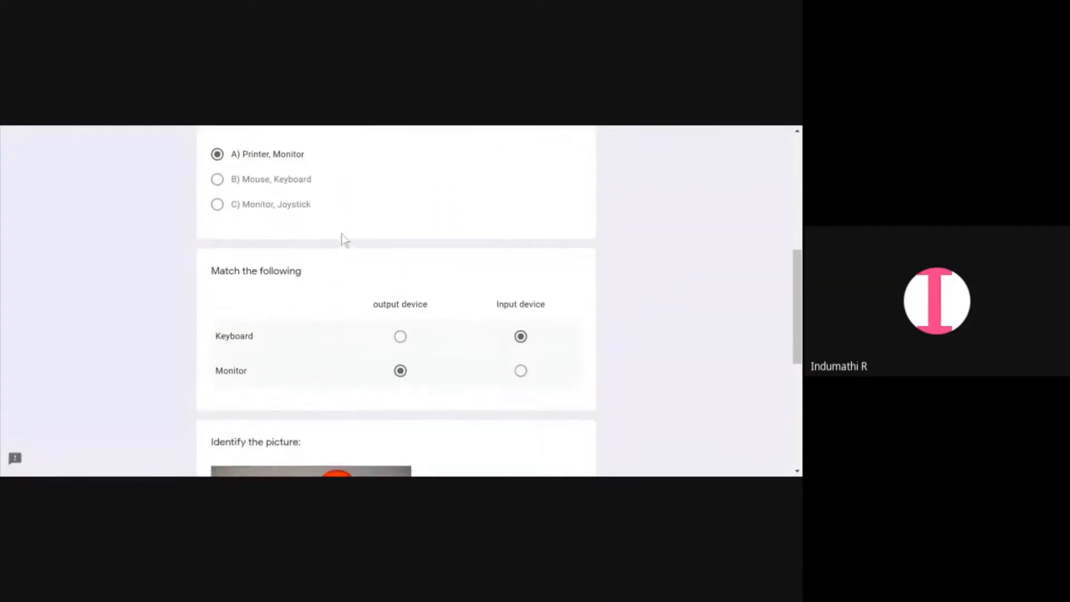
scroll(343, 253, "down", 3)
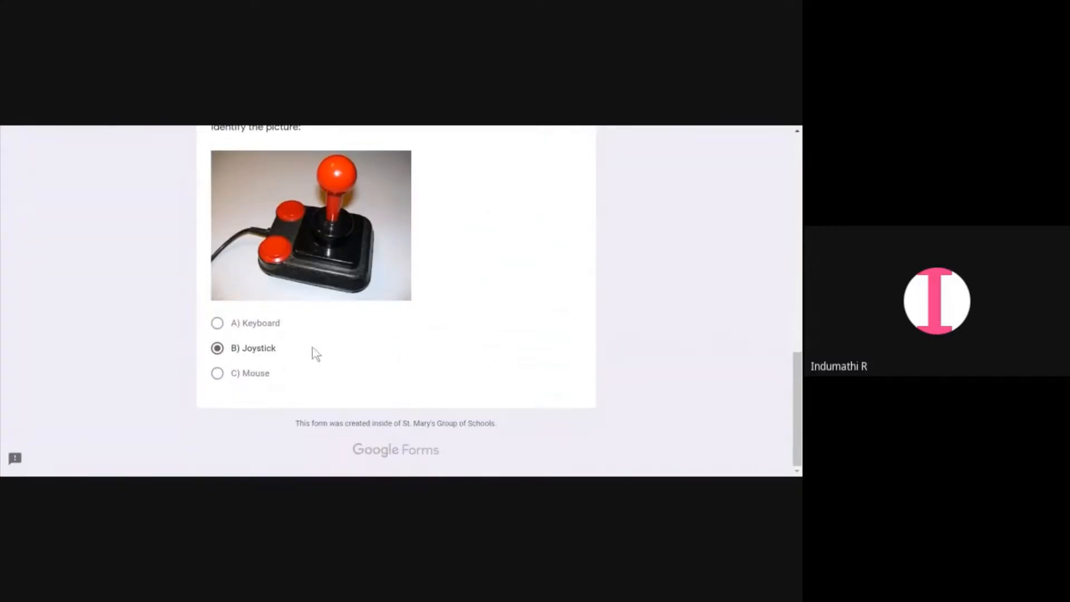
scroll(326, 287, "up", 1)
scroll(326, 286, "down", 1)
scroll(412, 315, "up", 2)
scroll(413, 315, "up", 5)
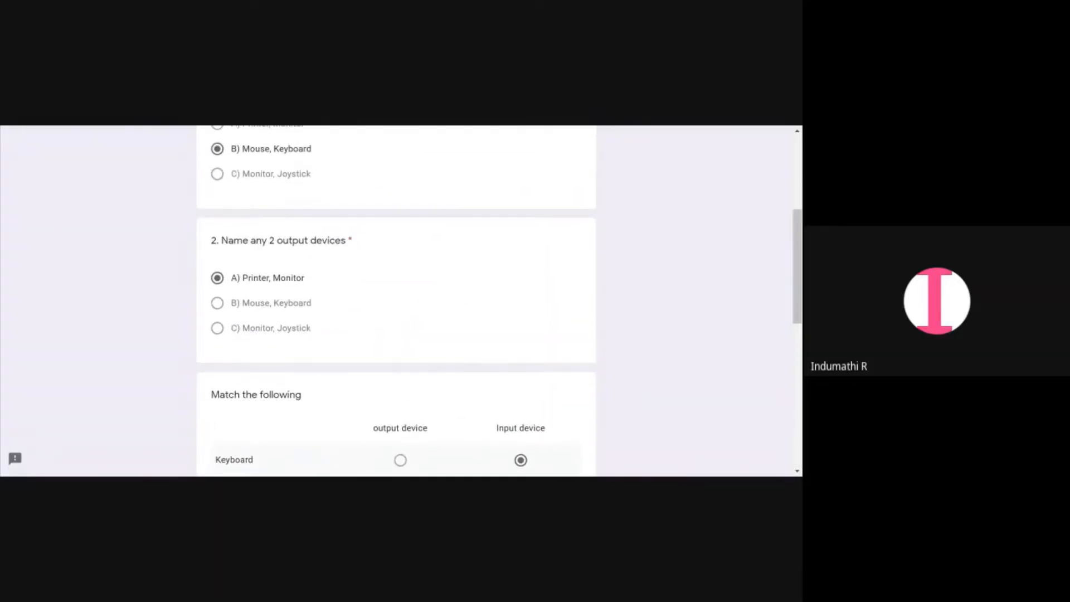
scroll(412, 301, "up", 5)
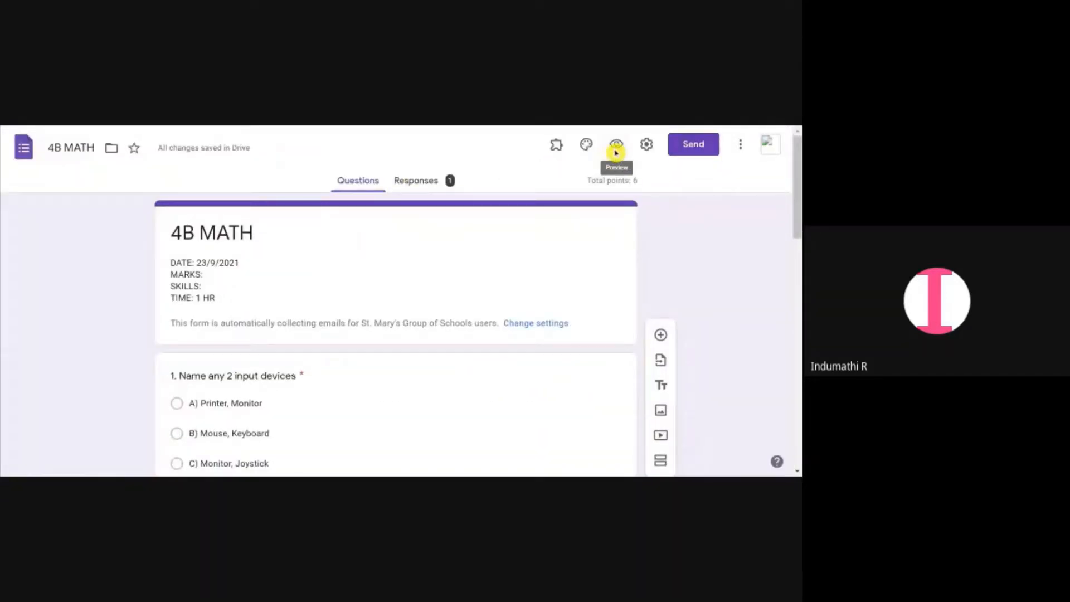
Link the form's responses to a new spreadsheet named 4B MATH (Responses)
left_click(439, 182)
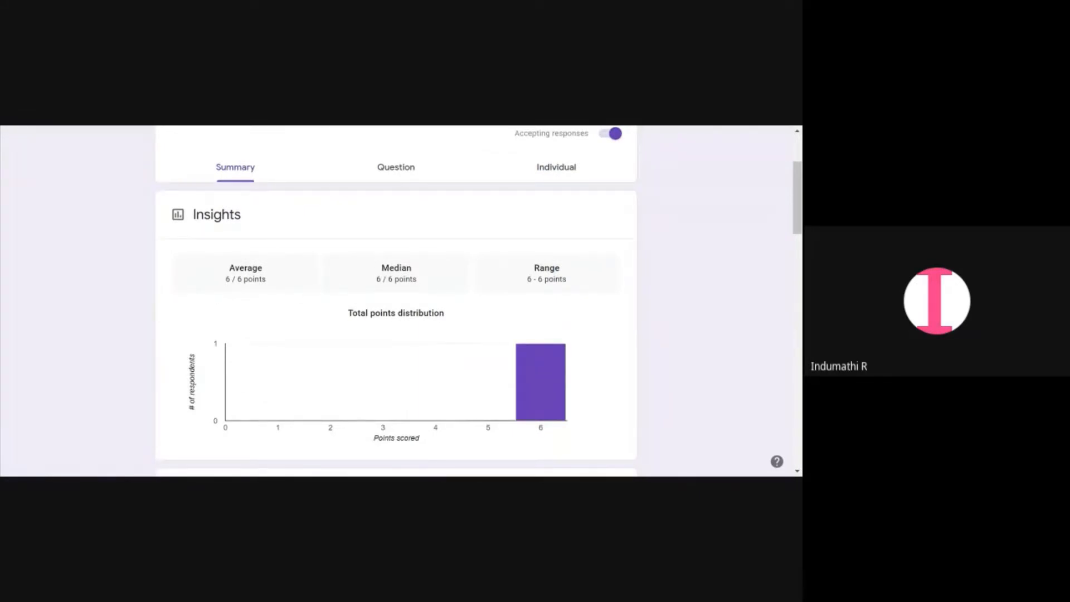
scroll(388, 278, "up", 1)
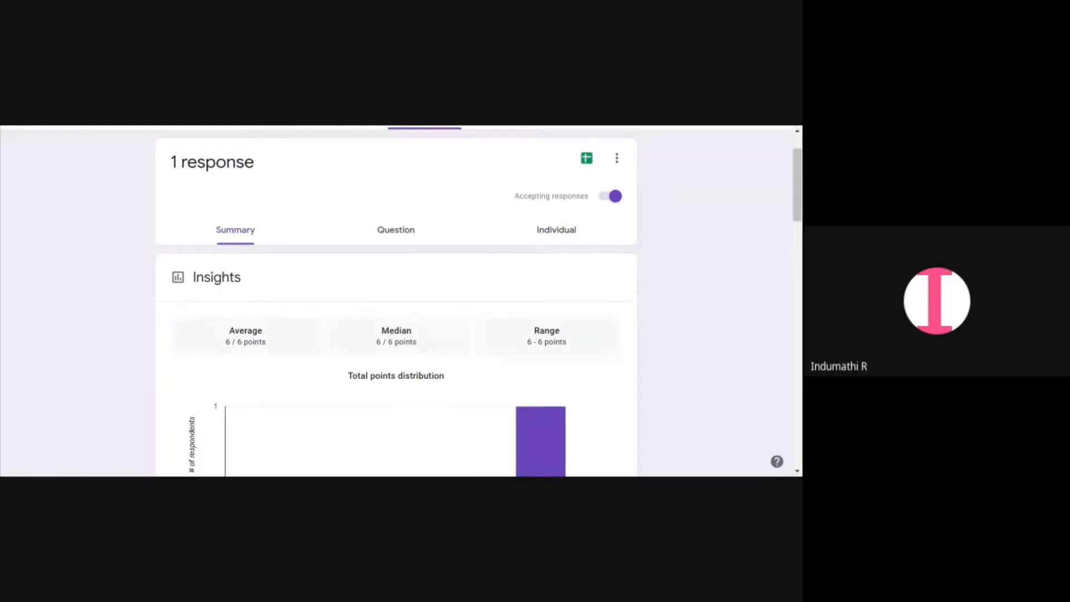
left_click(584, 158)
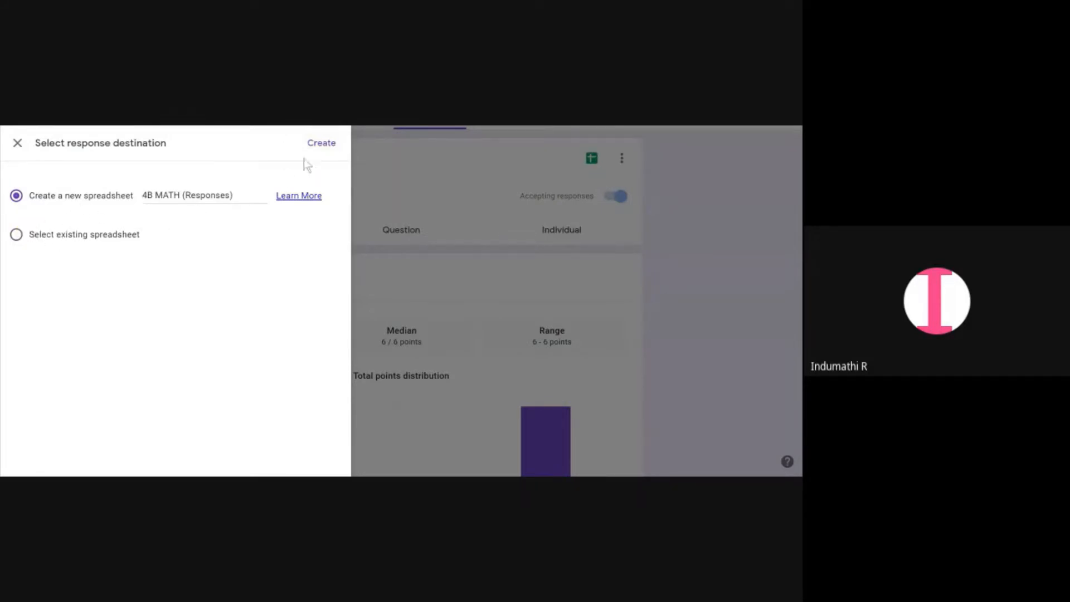
left_click(322, 147)
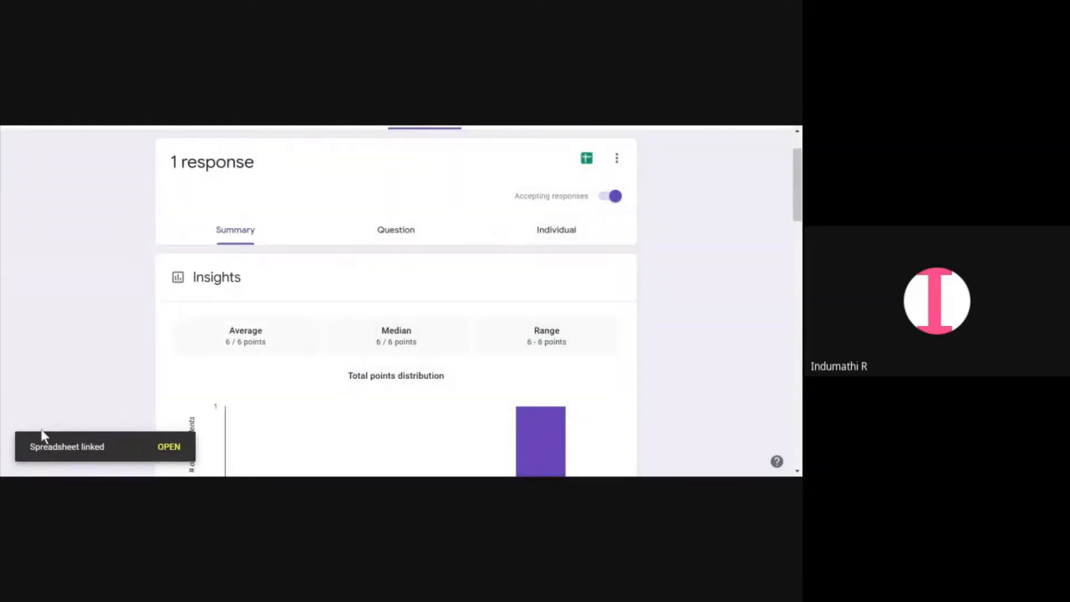
Open the linked responses spreadsheet and examine the recorded answers and score
left_click(169, 446)
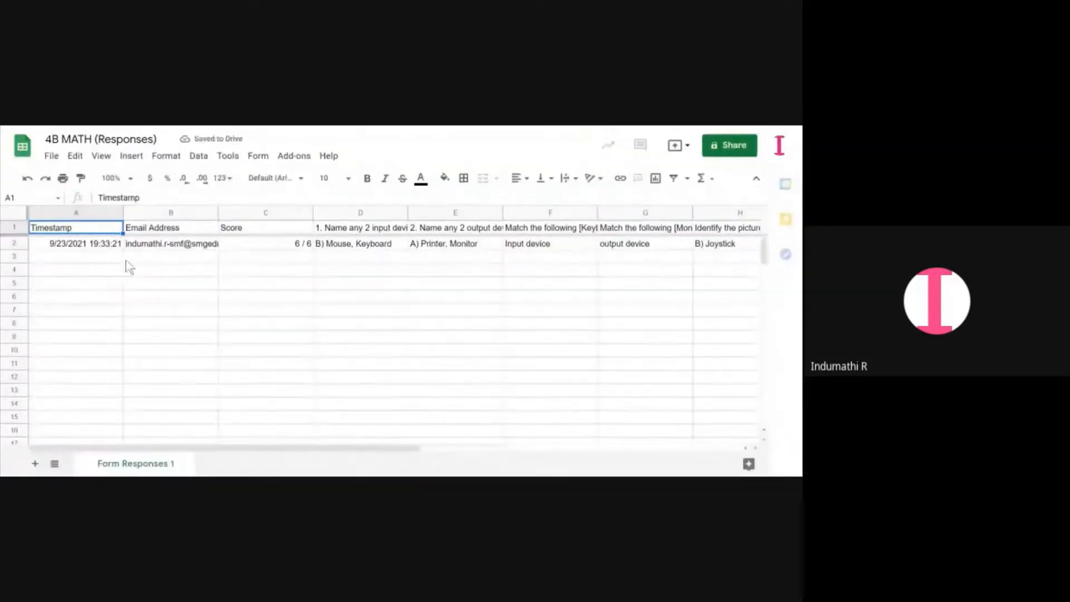
left_click(345, 249)
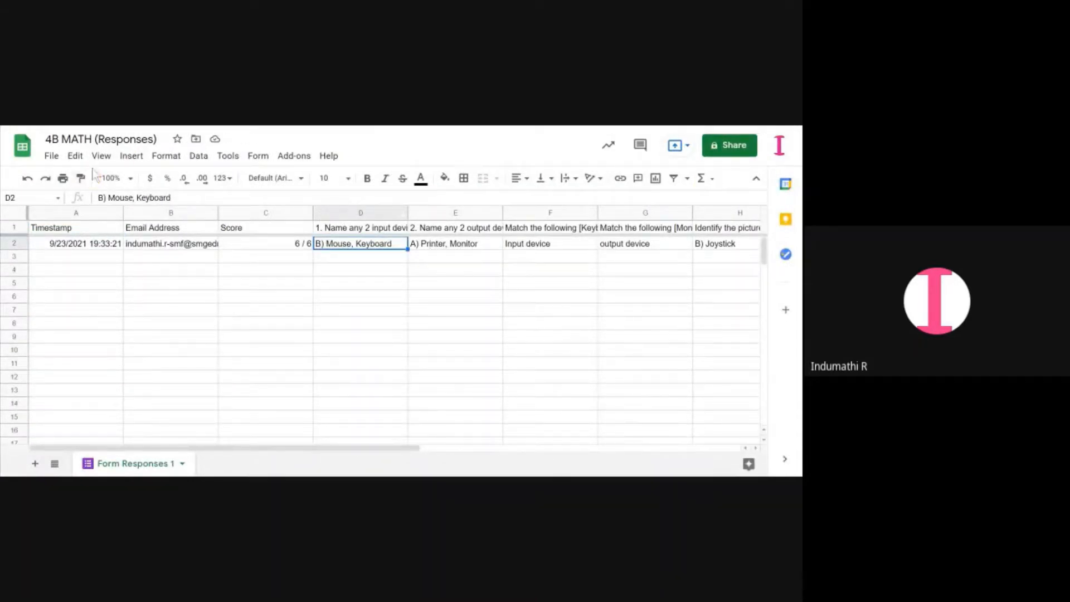
left_click(49, 156)
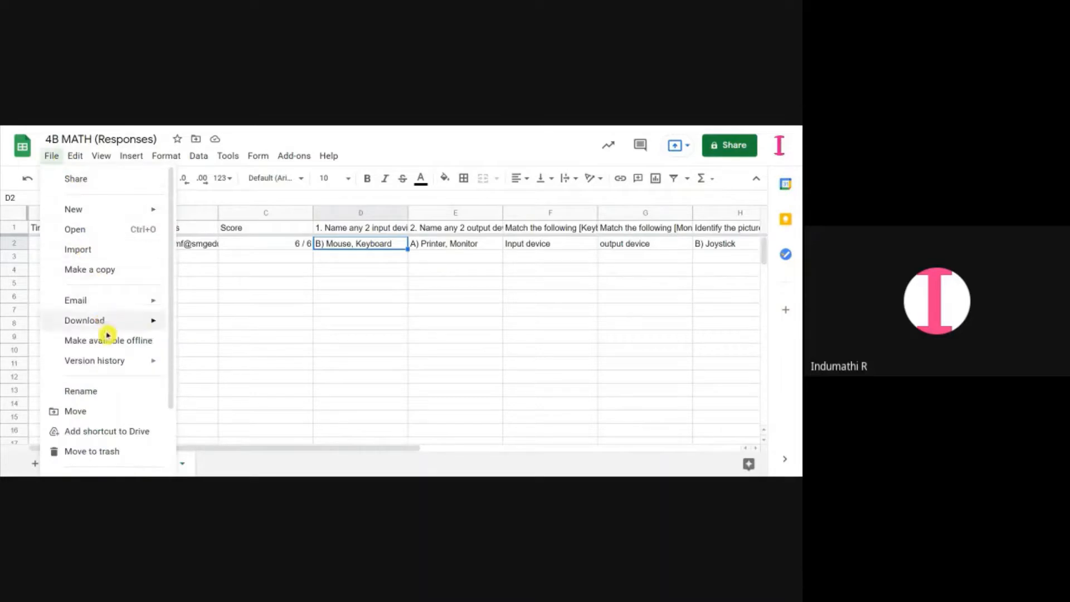
mouse_move(136, 326)
left_click(206, 330)
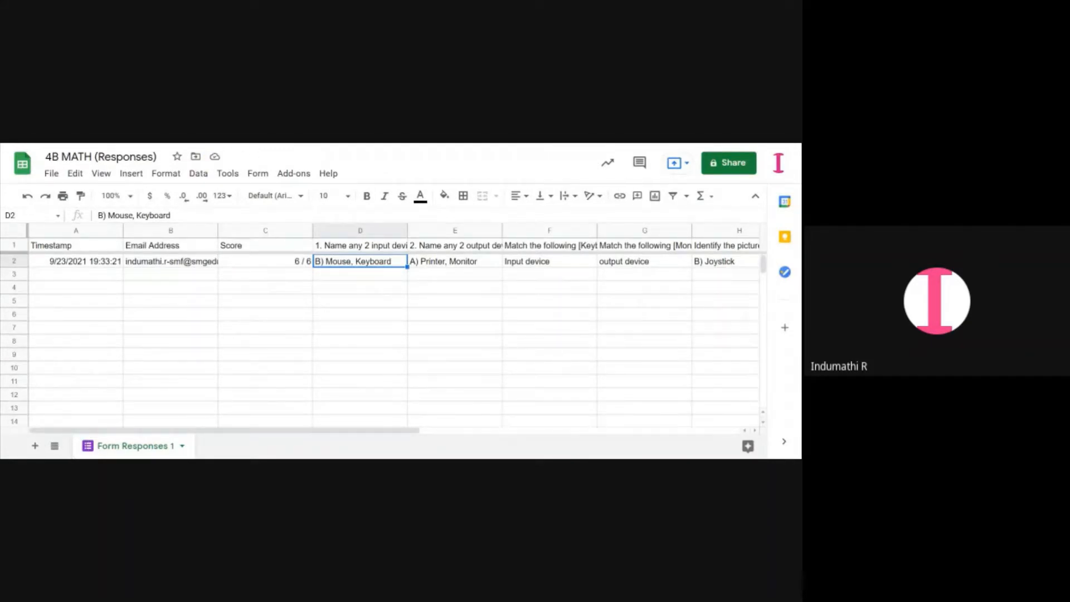
Return to the form's responses and view the individual response
key("ctrl+shift+Tab")
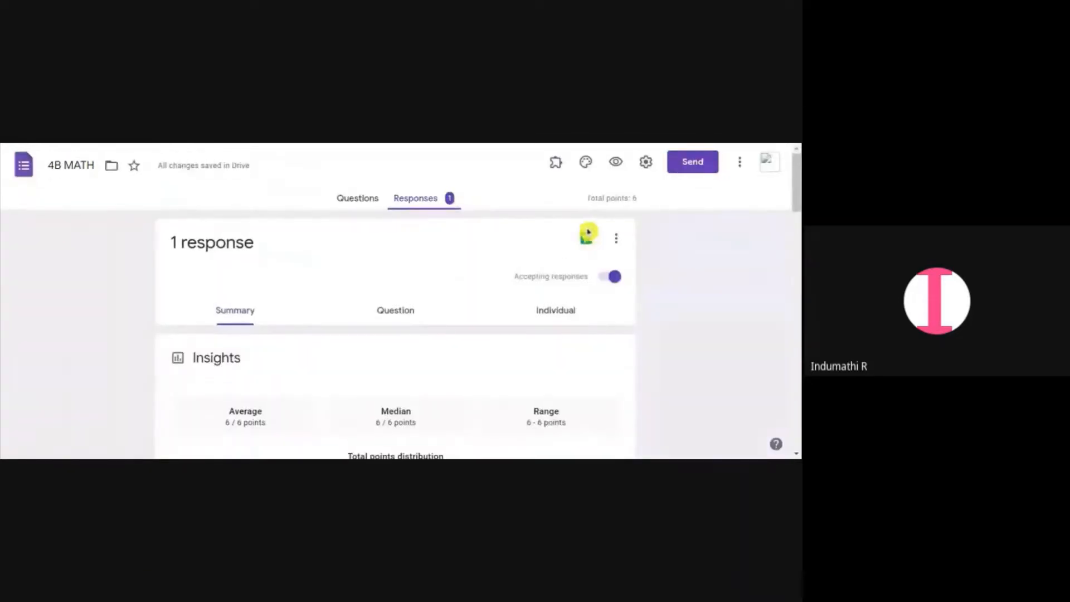
left_click(565, 316)
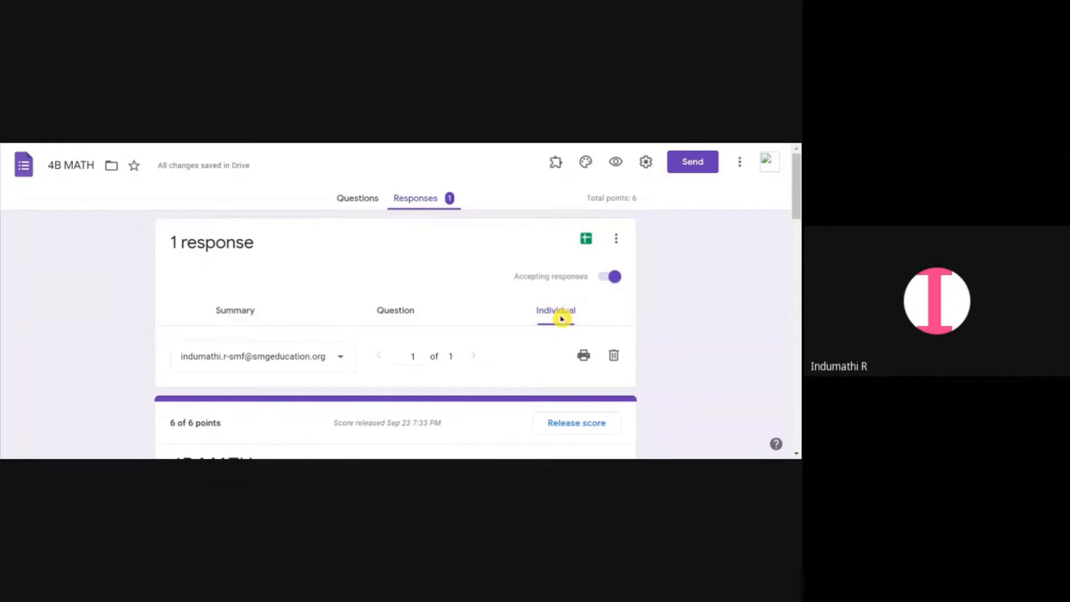
scroll(557, 326, "down", 3)
scroll(551, 333, "down", 1)
scroll(551, 333, "up", 4)
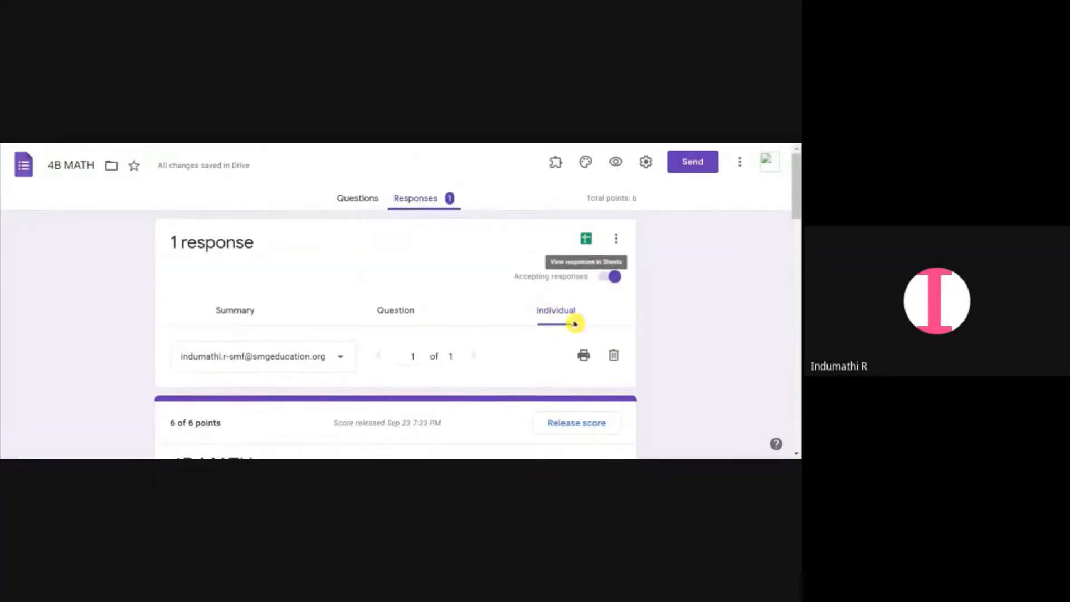
Browse the responses summary insights and the per-question response view
scroll(508, 354, "down", 4)
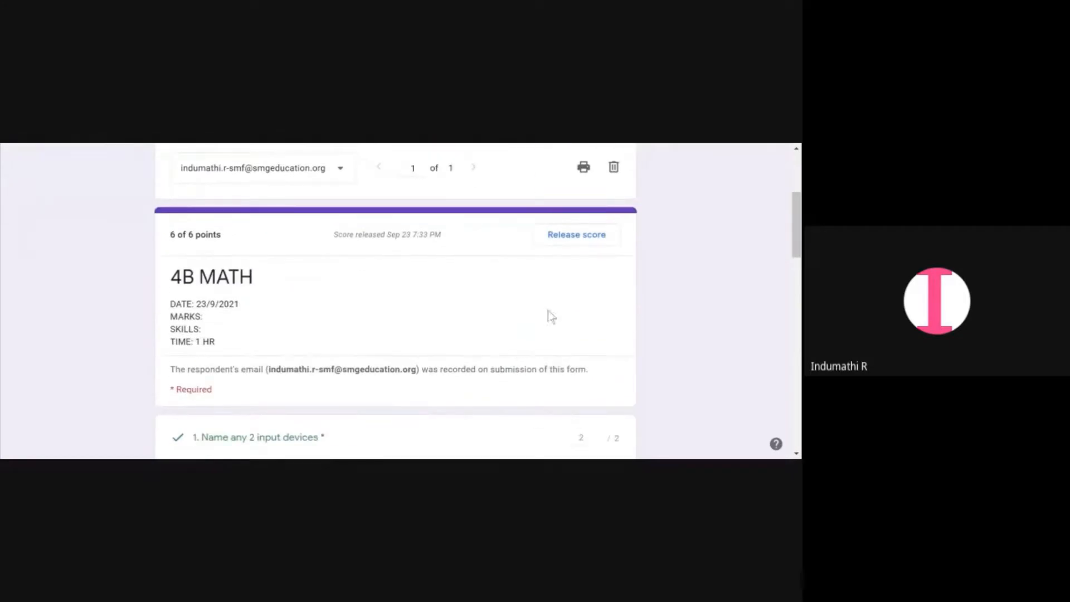
left_click(579, 238)
scroll(551, 258, "up", 1)
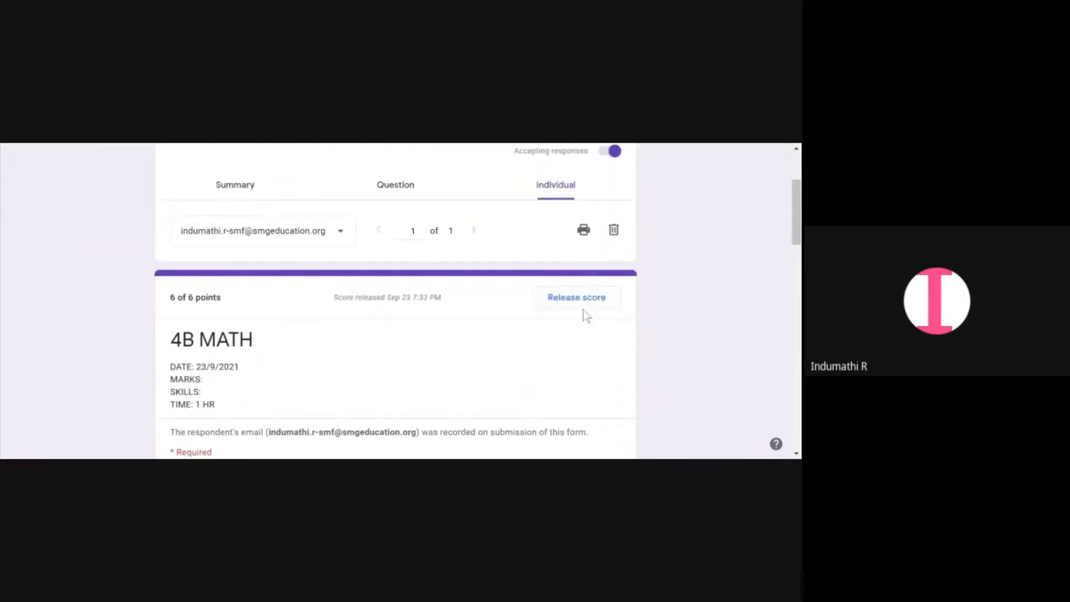
left_click(257, 189)
scroll(483, 278, "down", 3)
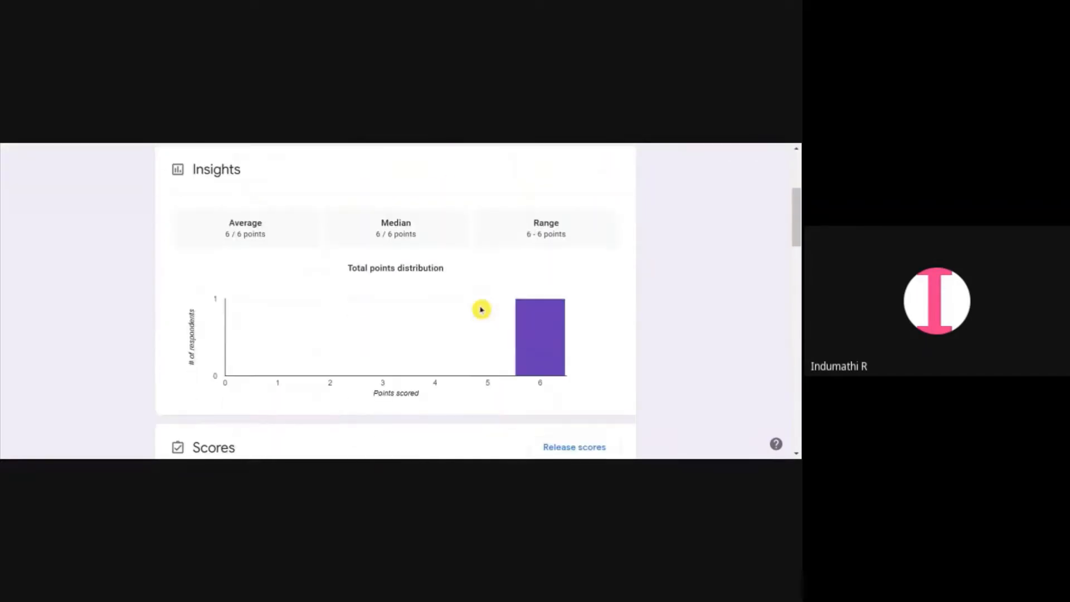
scroll(481, 309, "up", 3)
left_click(406, 312)
scroll(530, 313, "down", 4)
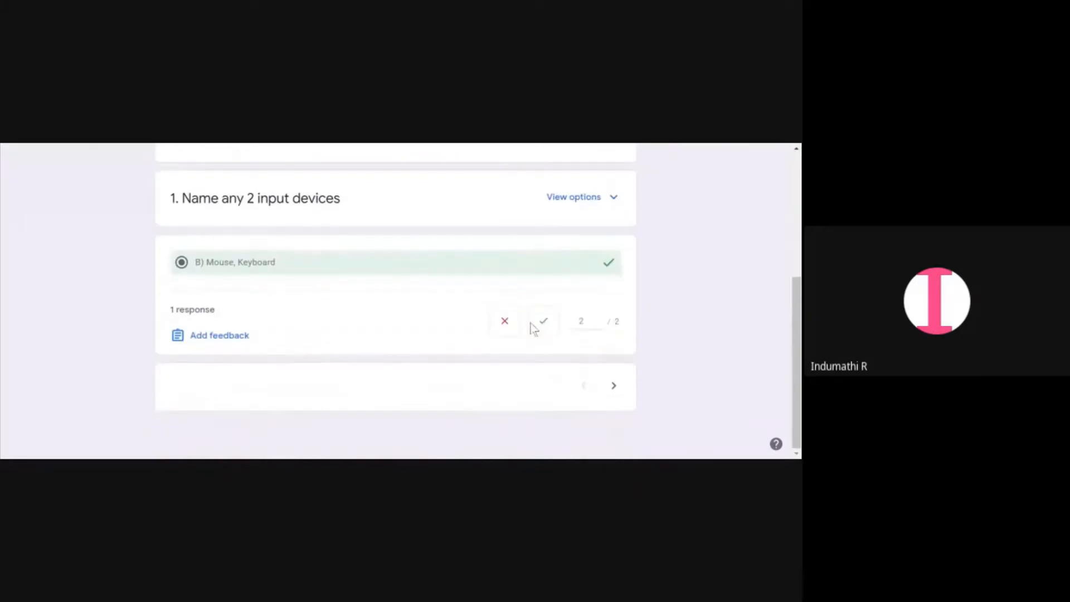
scroll(580, 299, "up", 4)
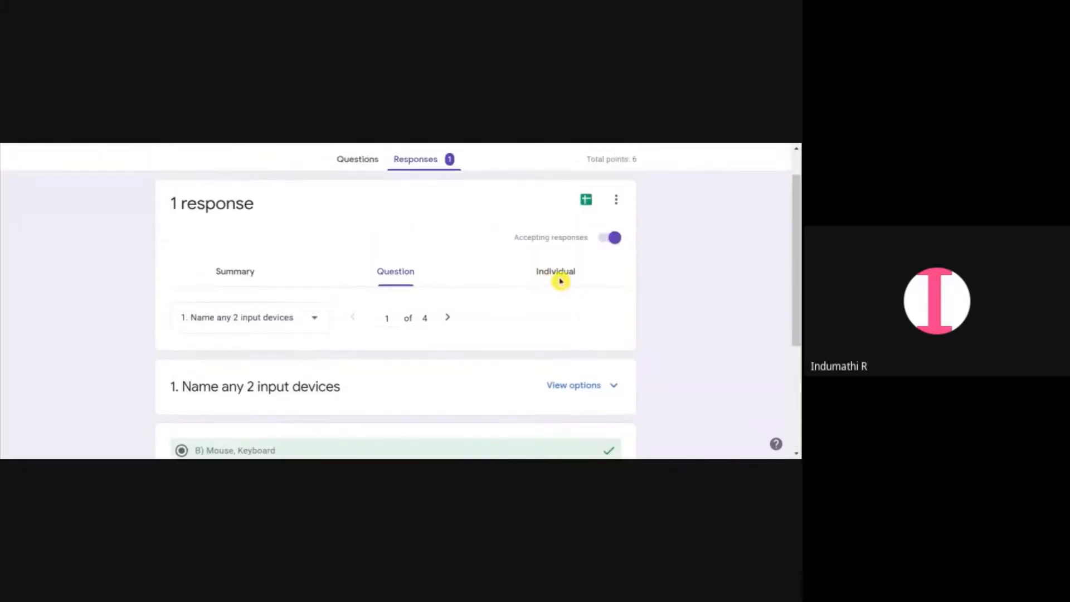
Review the individual response and open the score release dialog, closing it without sending
left_click(560, 280)
scroll(578, 340, "down", 3)
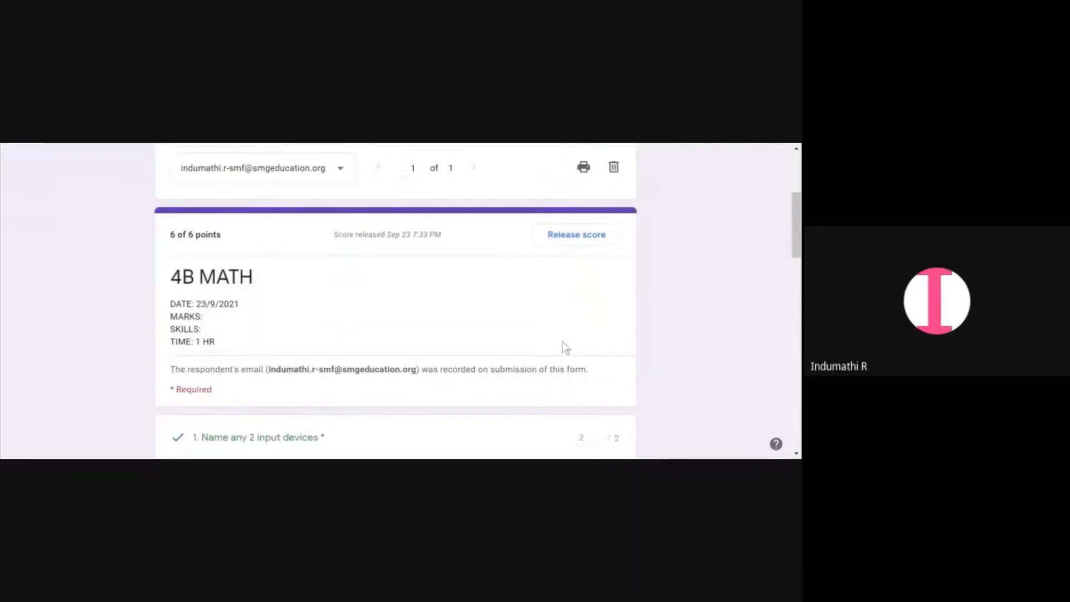
scroll(565, 341, "down", 3)
scroll(566, 344, "up", 3)
left_click(553, 234)
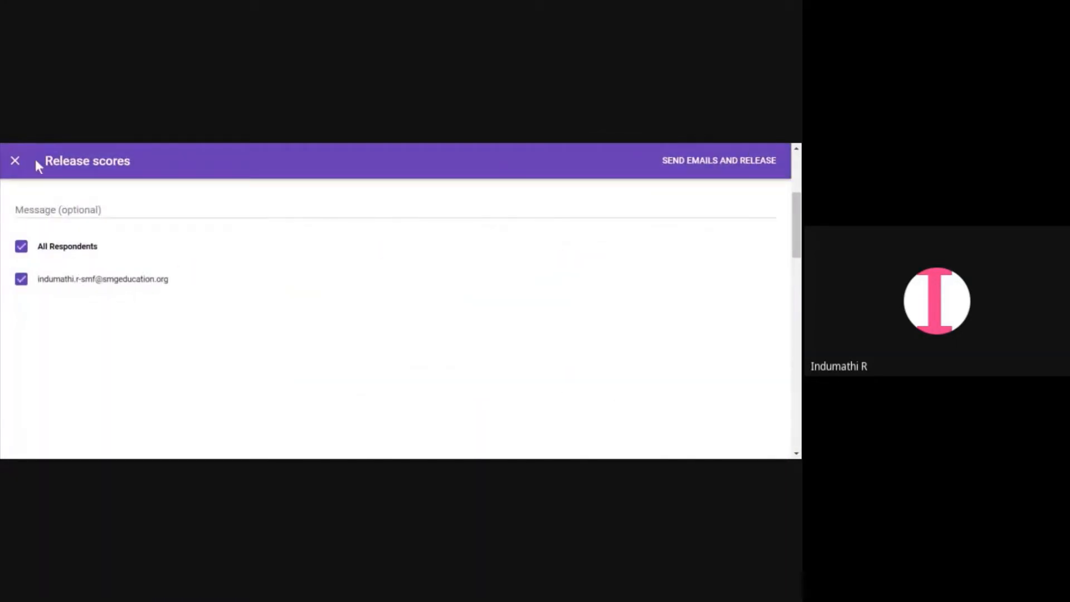
left_click(17, 161)
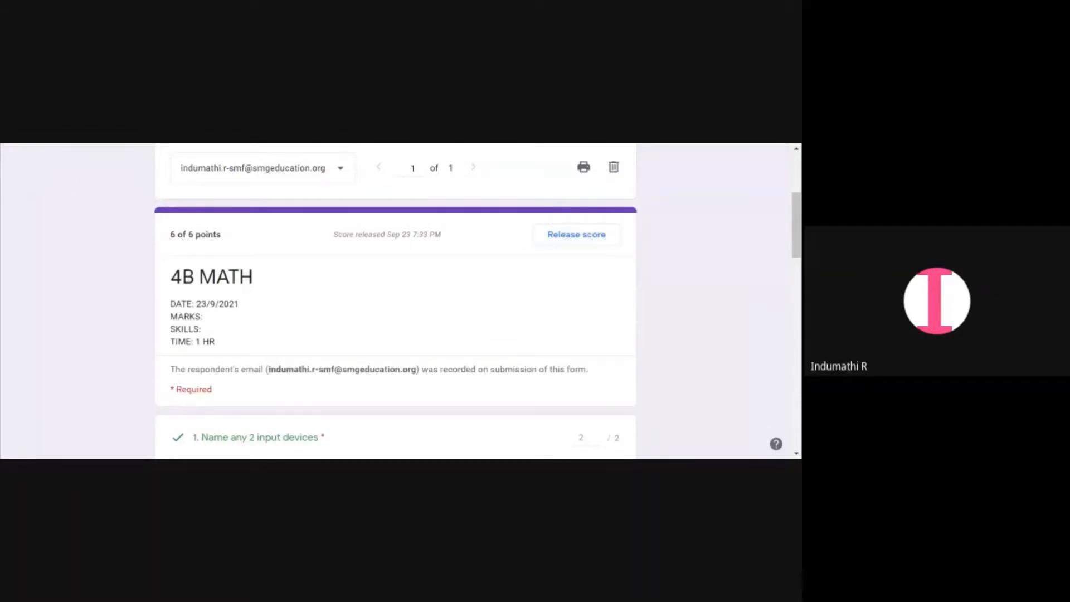
In the quiz settings, let respondents see missed questions, correct answers and point values
scroll(739, 251, "up", 3)
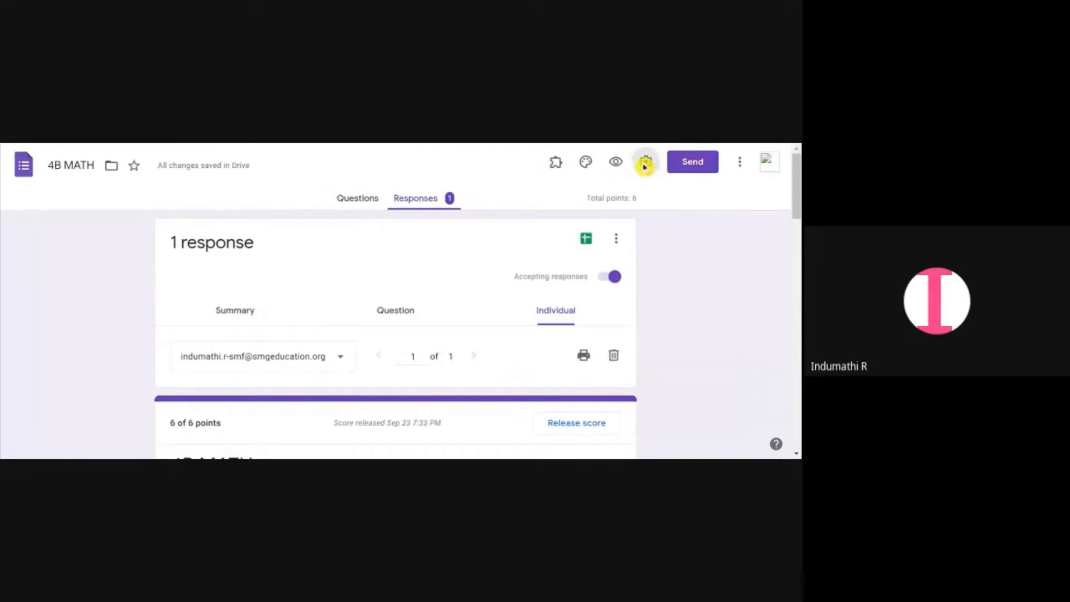
left_click(644, 162)
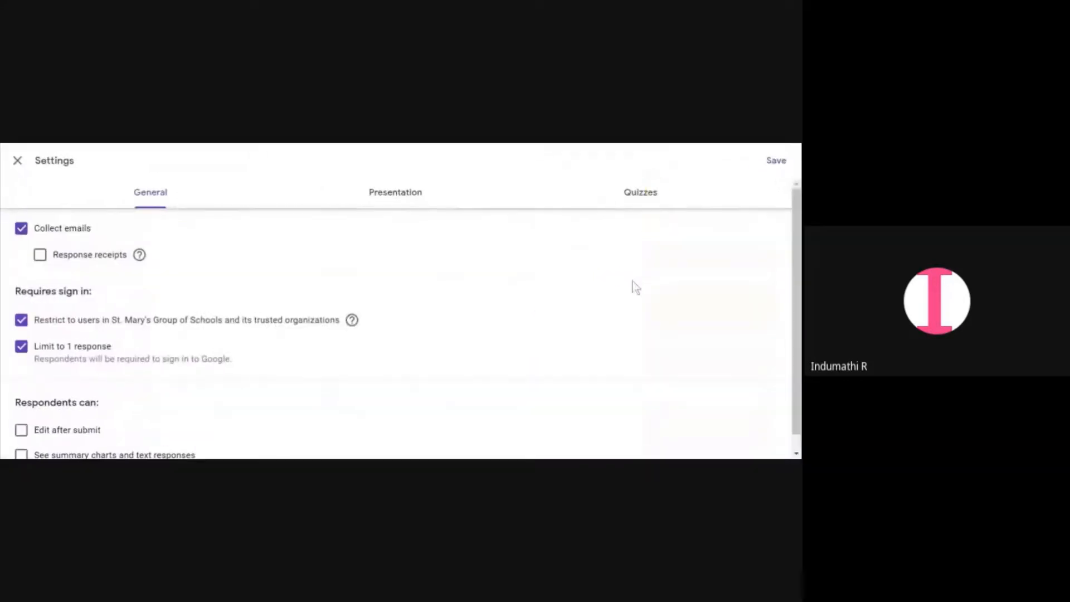
left_click(635, 195)
scroll(303, 353, "down", 3)
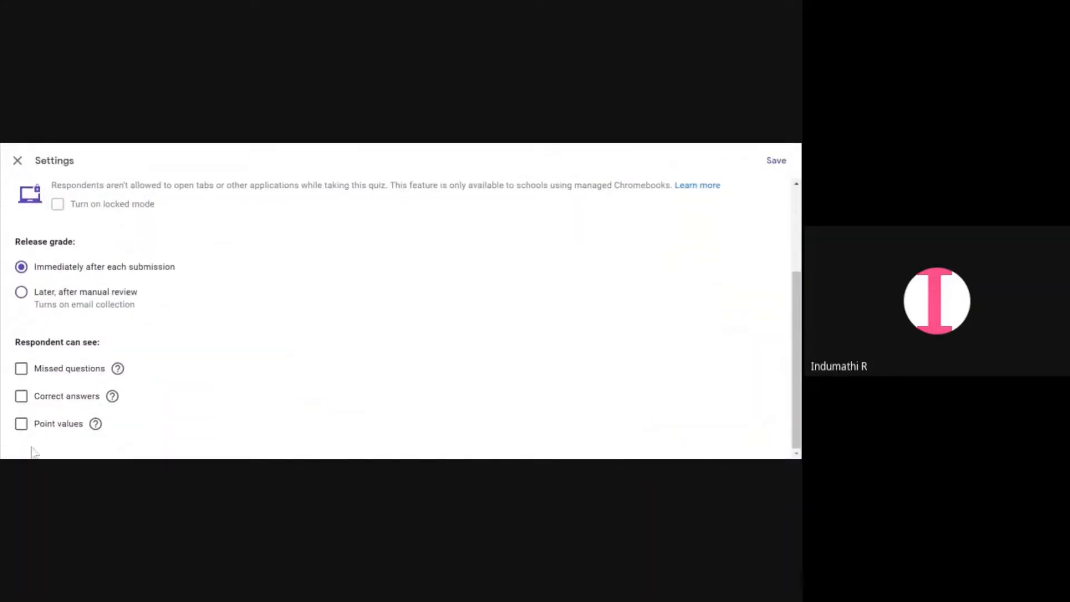
left_click(21, 370)
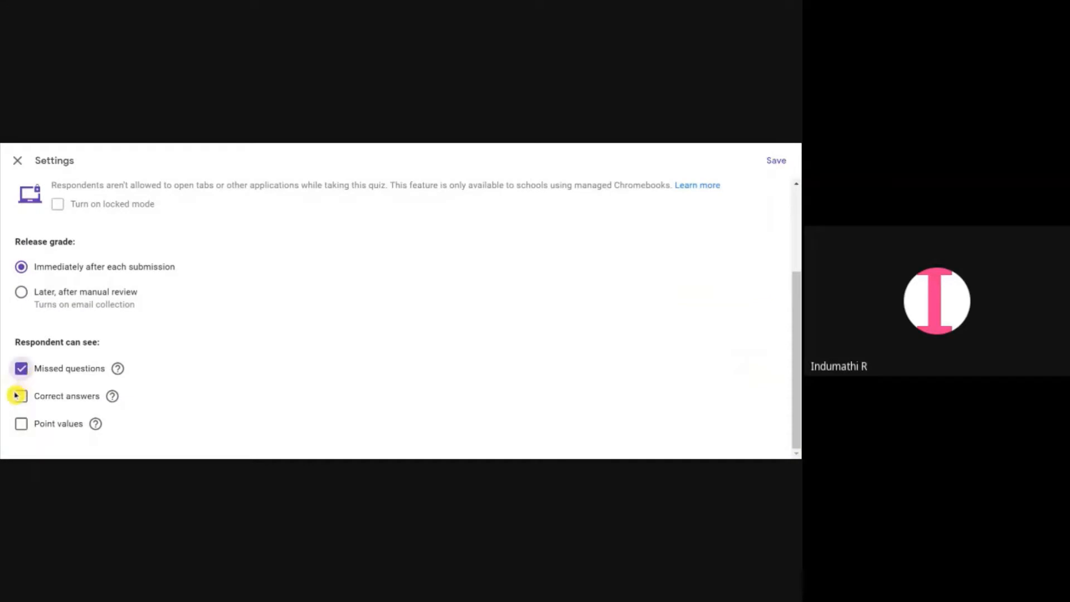
left_click(20, 397)
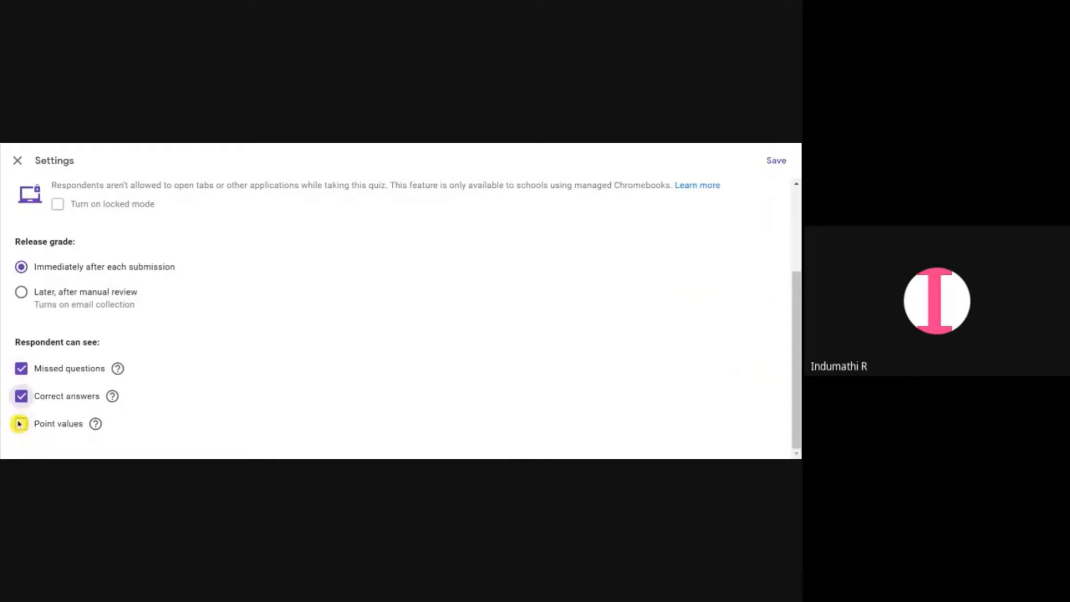
left_click(22, 424)
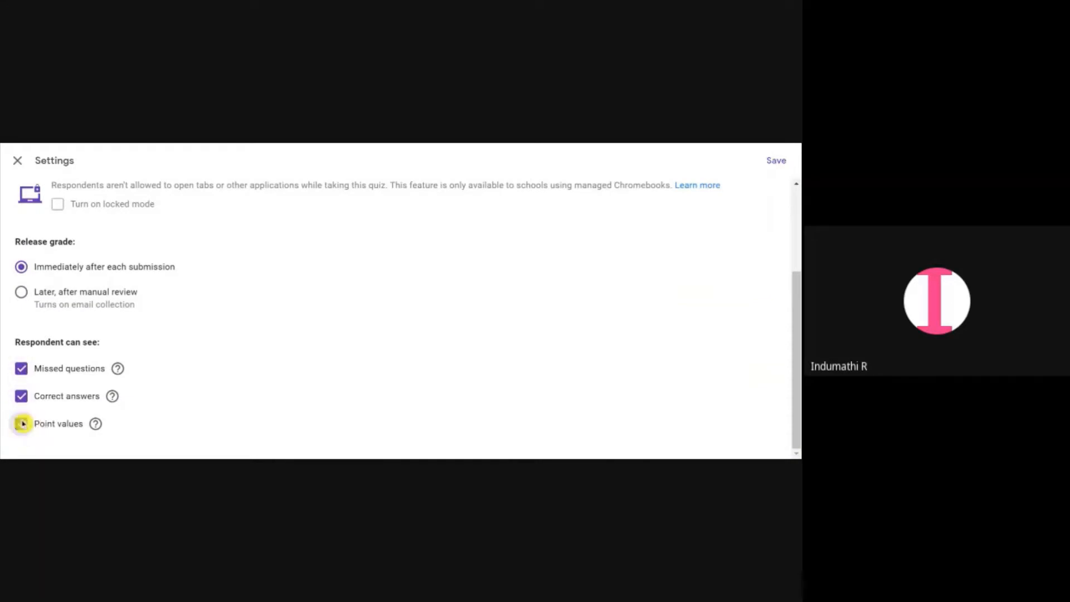
mouse_move(122, 401)
scroll(124, 398, "up", 3)
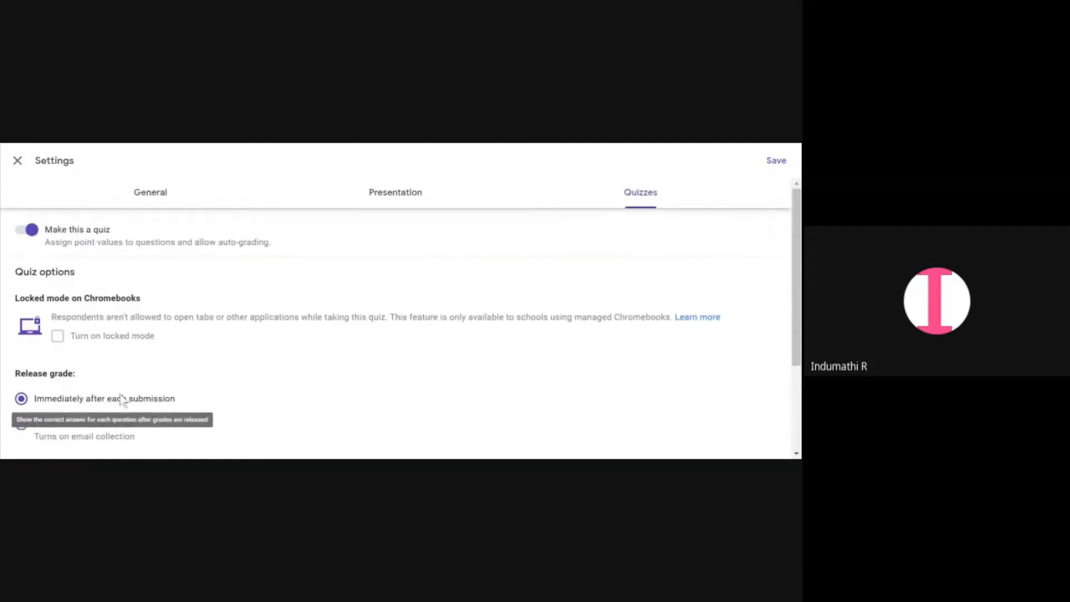
Save the quiz settings
scroll(120, 405, "down", 3)
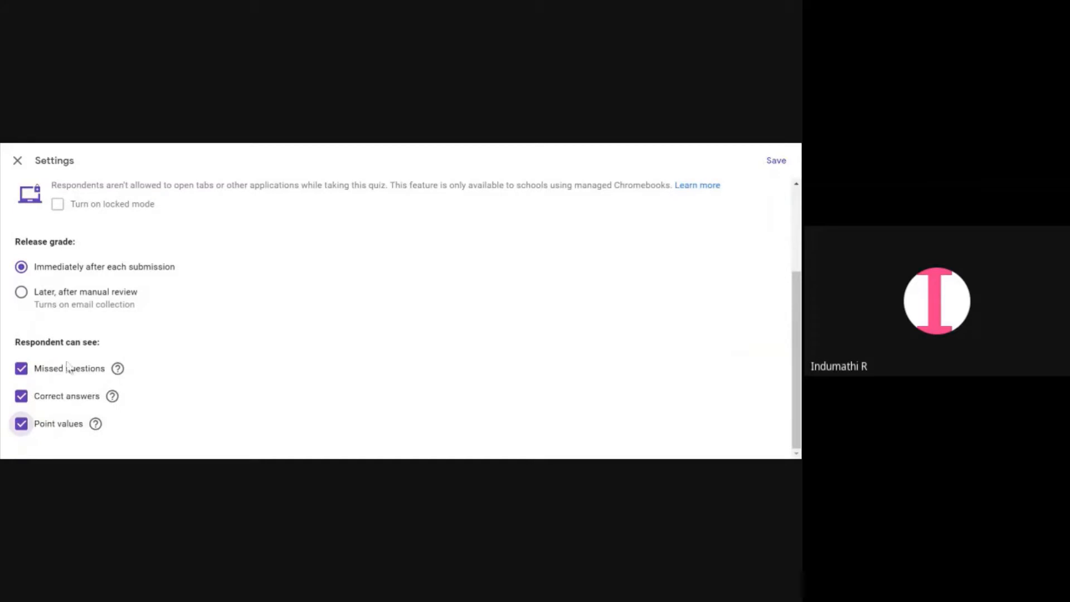
left_click(775, 166)
left_click(774, 162)
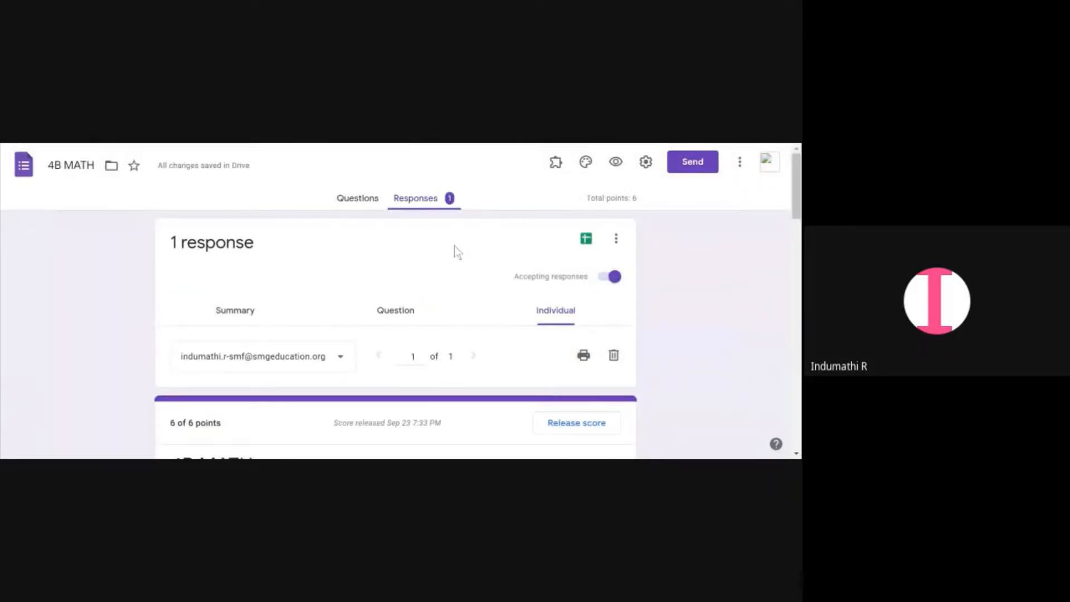
Release the response's score to all respondents by email and review the released individual response
left_click(588, 421)
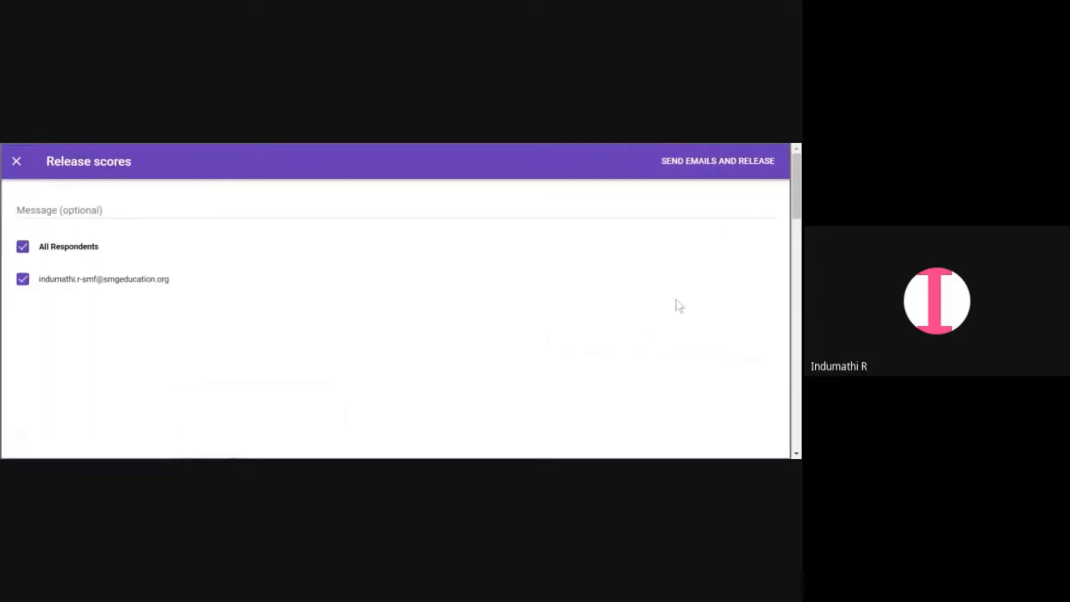
left_click(727, 166)
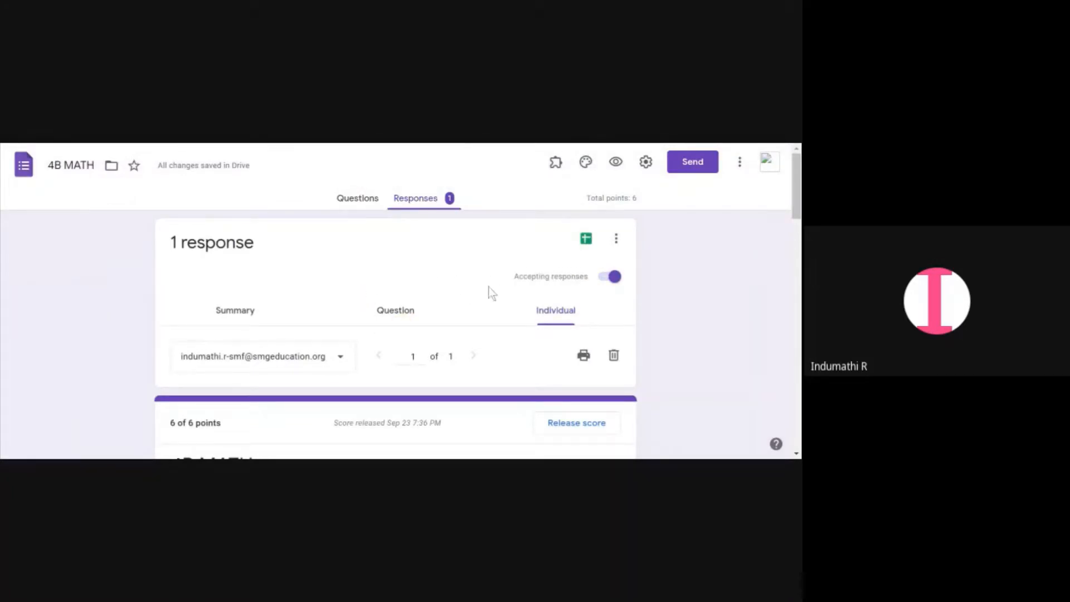
scroll(696, 229, "down", 10)
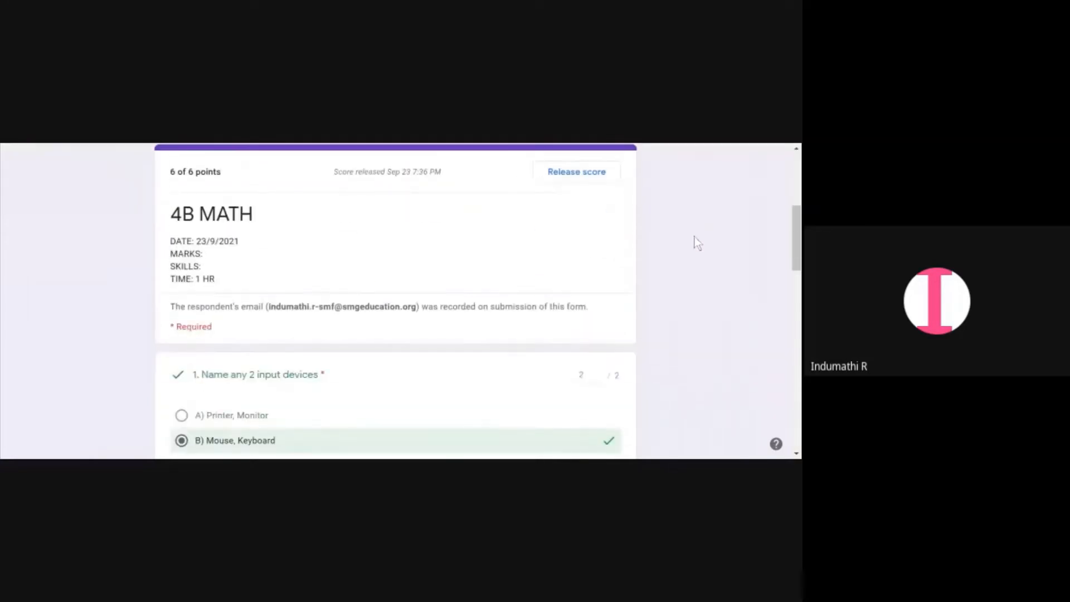
scroll(696, 238, "up", 10)
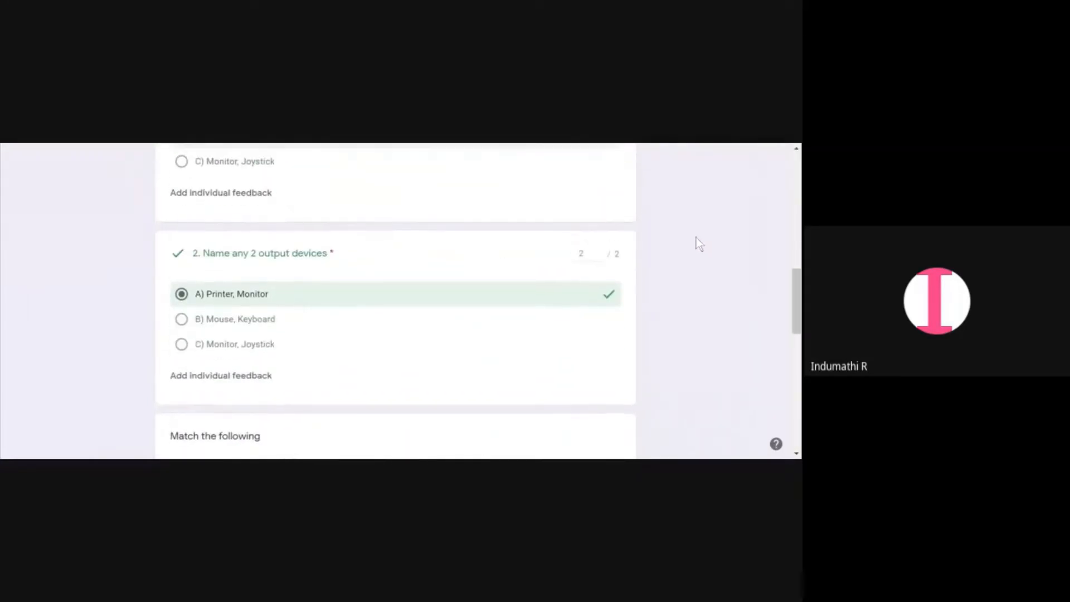
scroll(694, 237, "up", 1)
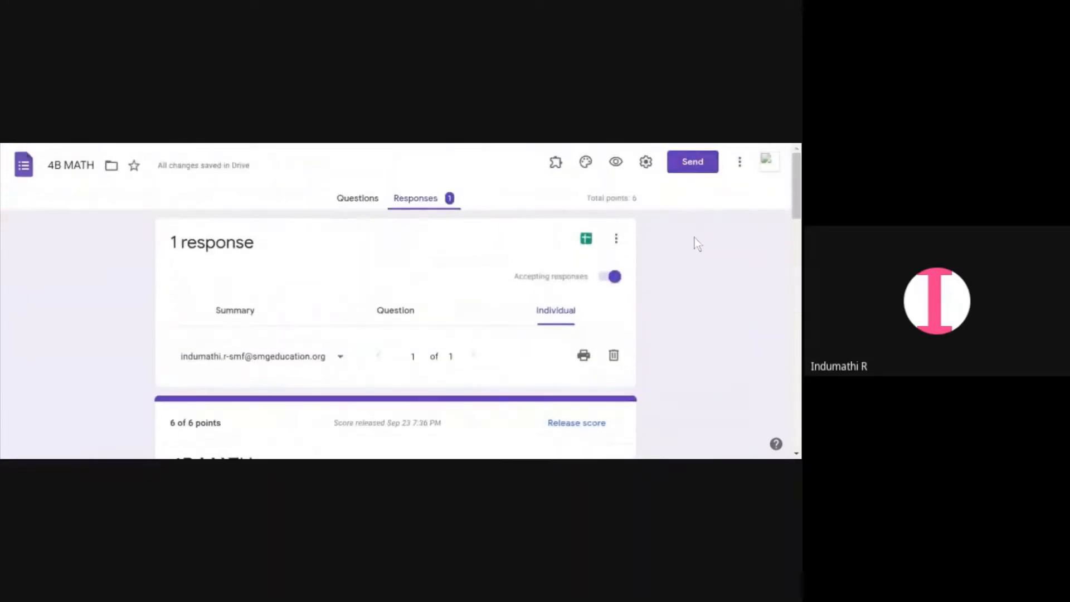
Open the add editors dialog for the form and close it without adding anyone
left_click(741, 165)
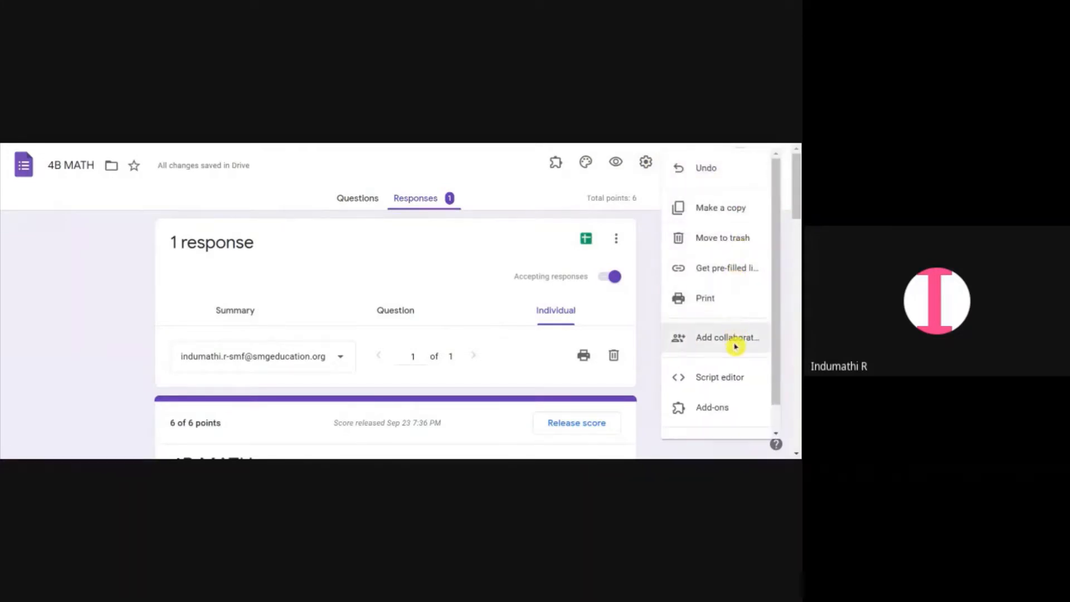
left_click(788, 211)
left_click(741, 166)
left_click(729, 337)
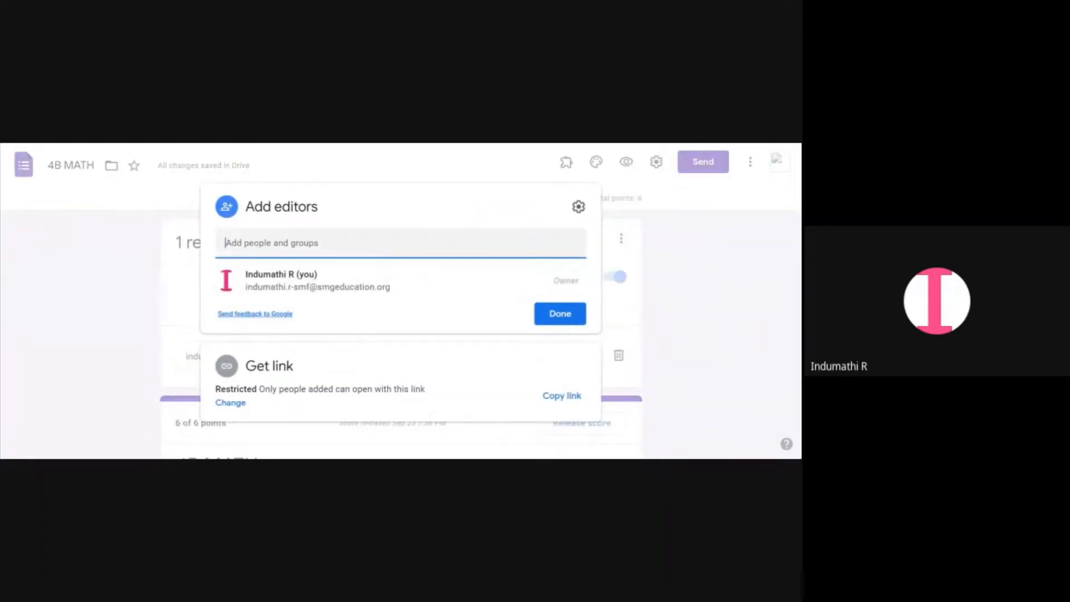
left_click(401, 242)
left_click(694, 341)
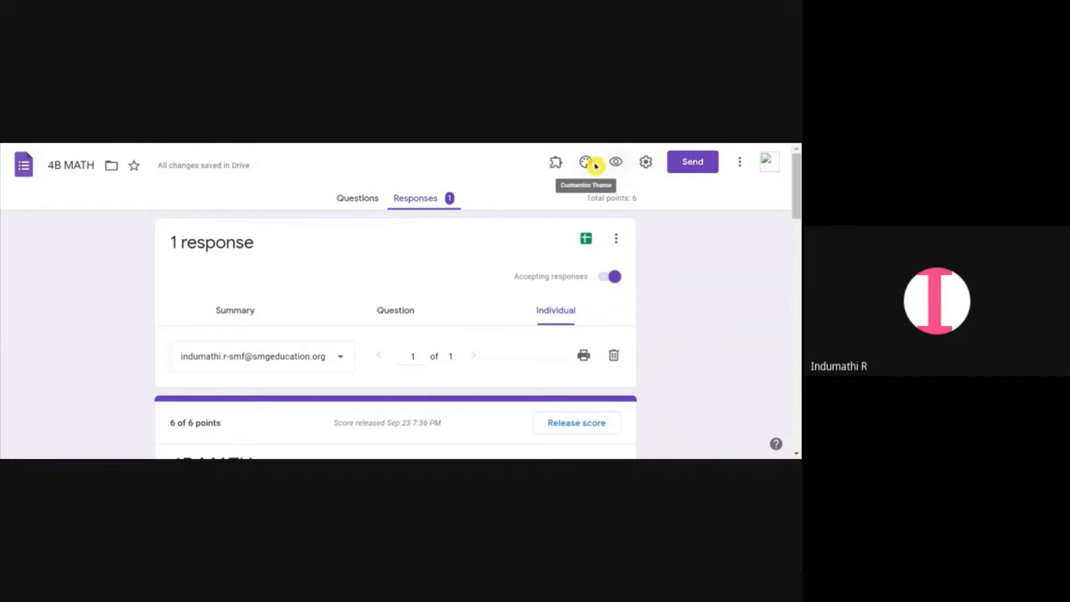
Address the form by email to the 4B contact group, then cancel without sending
left_click(694, 167)
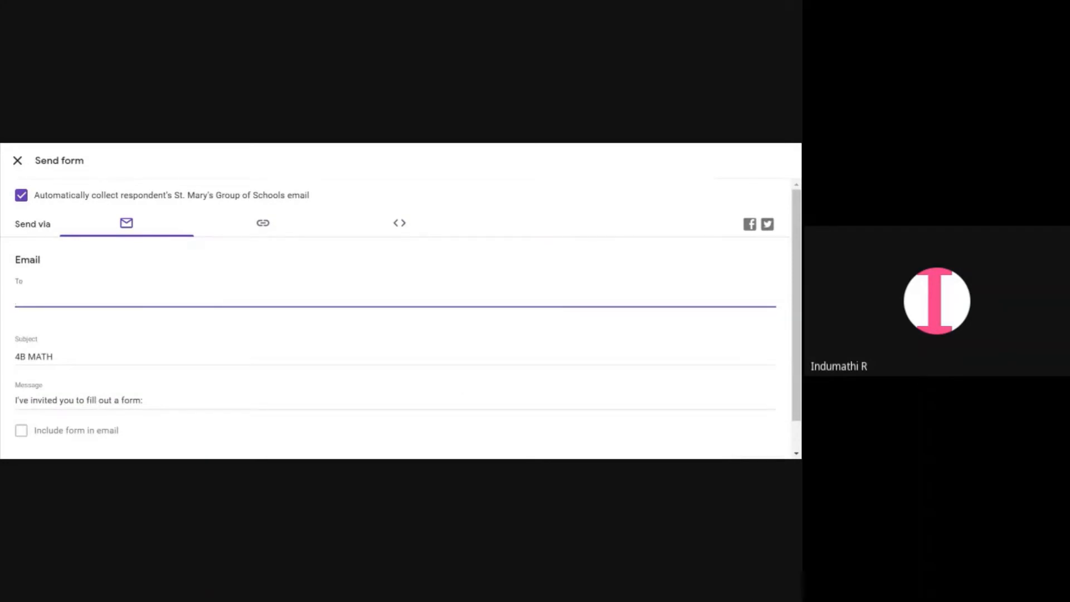
type("4B")
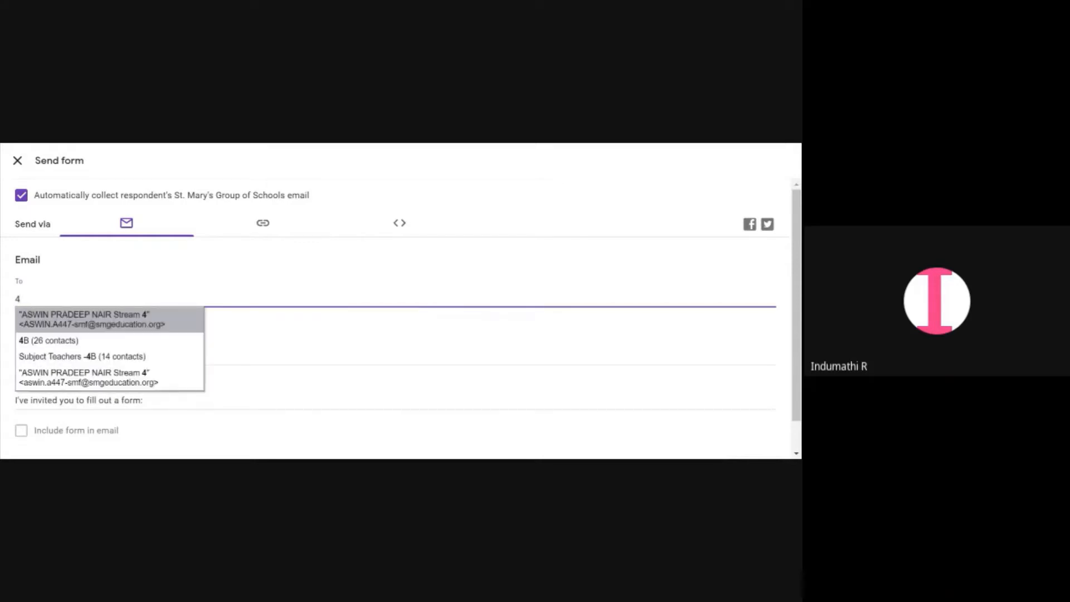
left_click(86, 340)
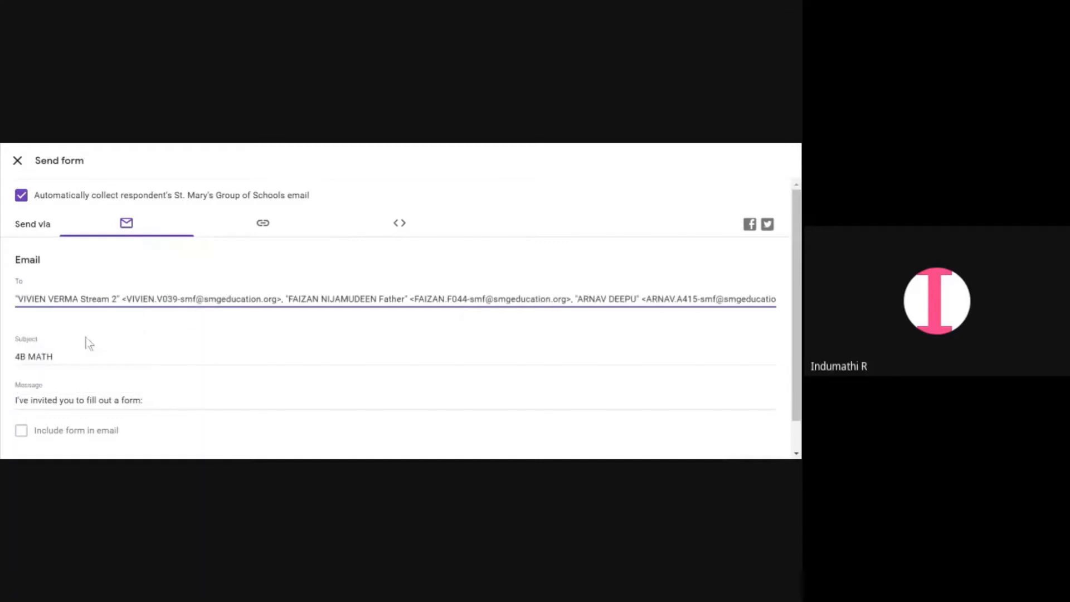
scroll(318, 335, "down", 1)
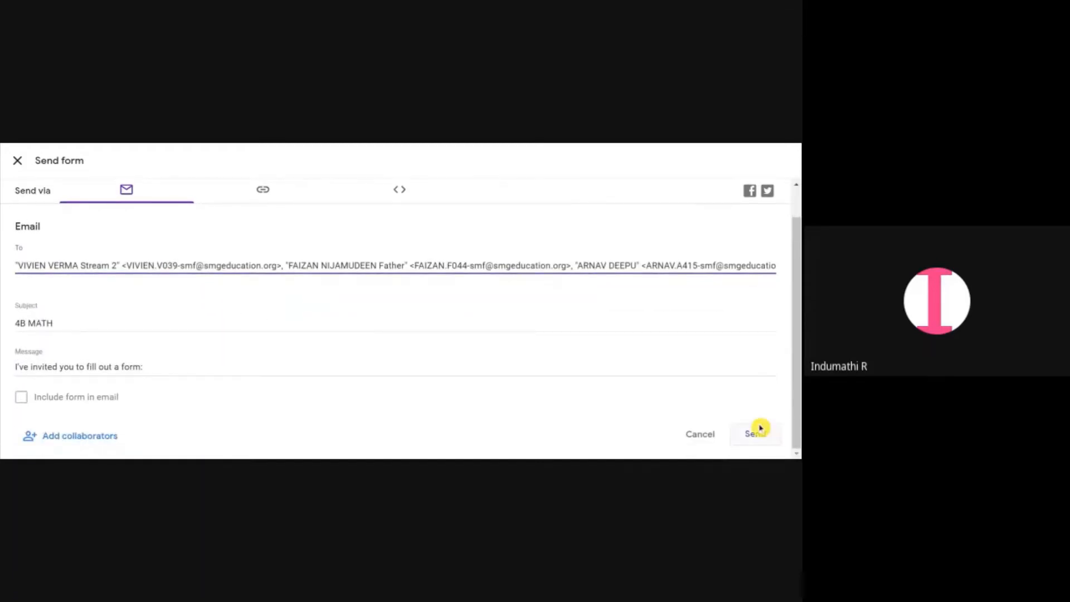
left_click(701, 440)
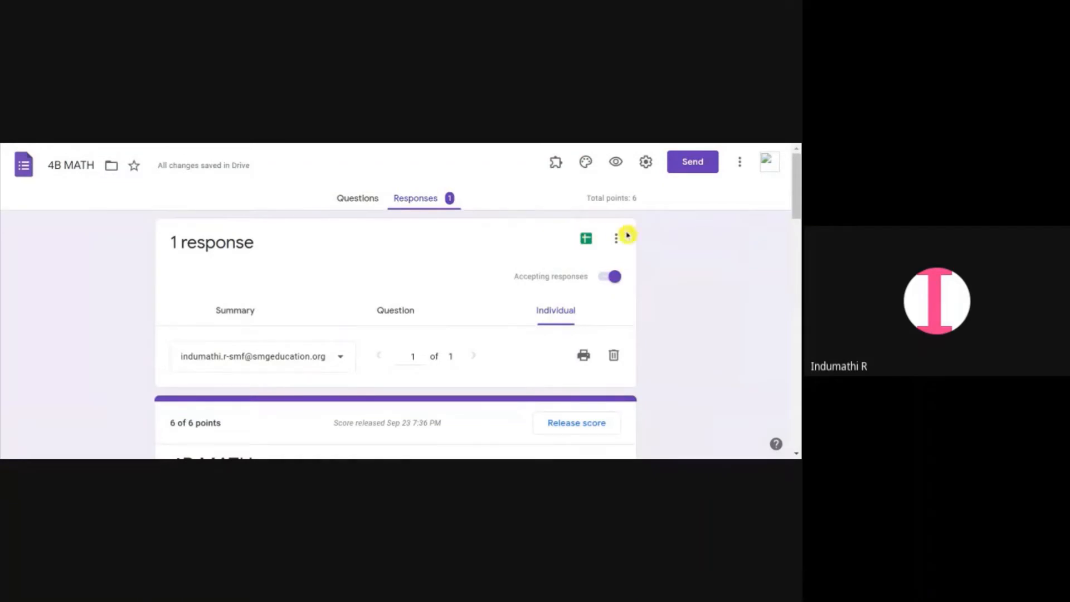
Upload the Speed and Accuracy Test image as the form header and adjust its crop
left_click(583, 166)
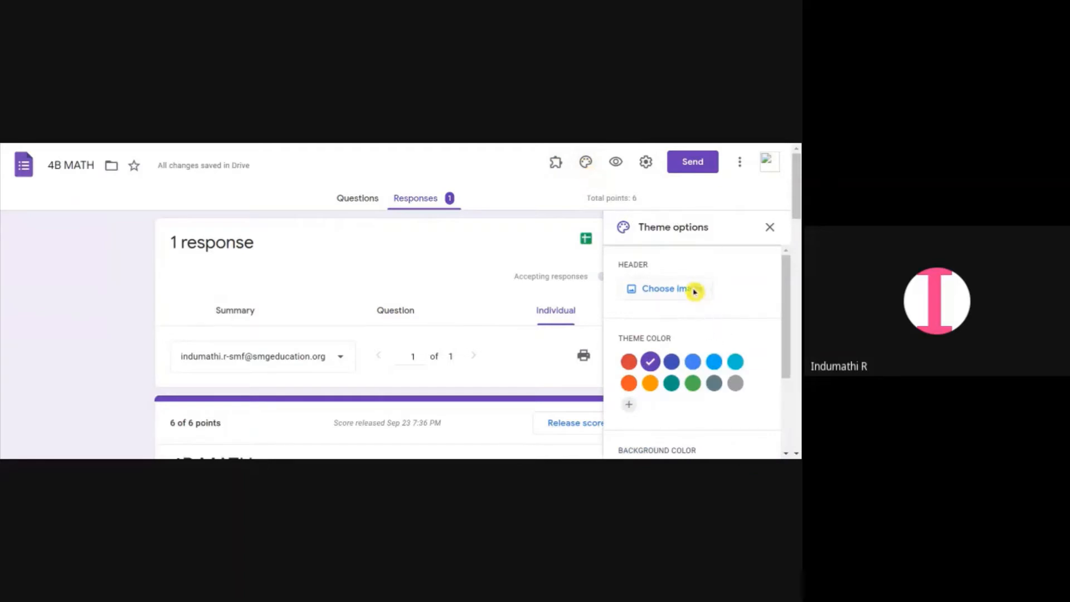
left_click(368, 207)
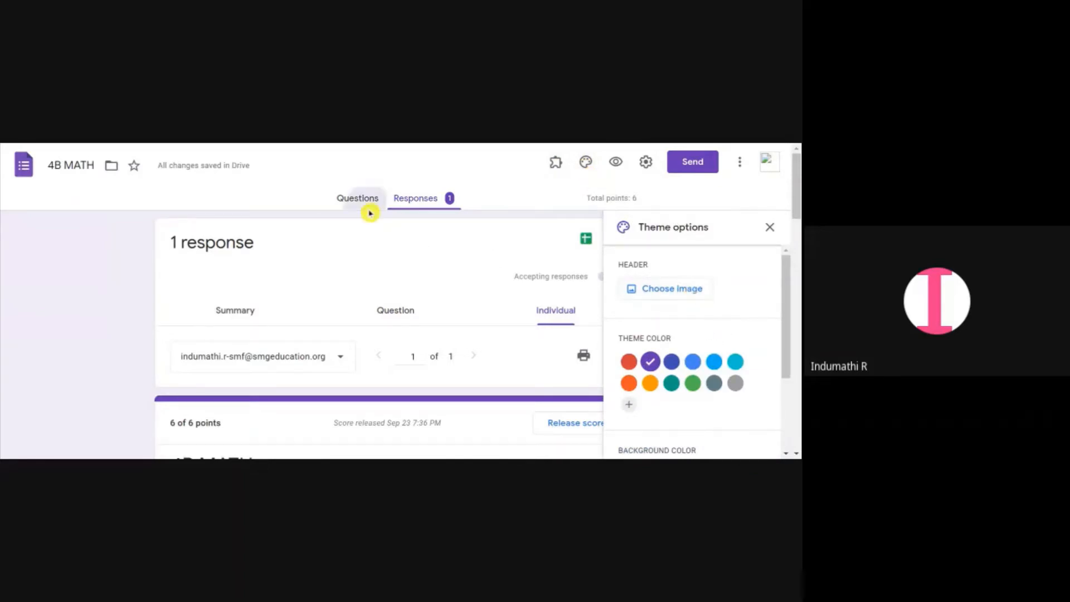
left_click(681, 300)
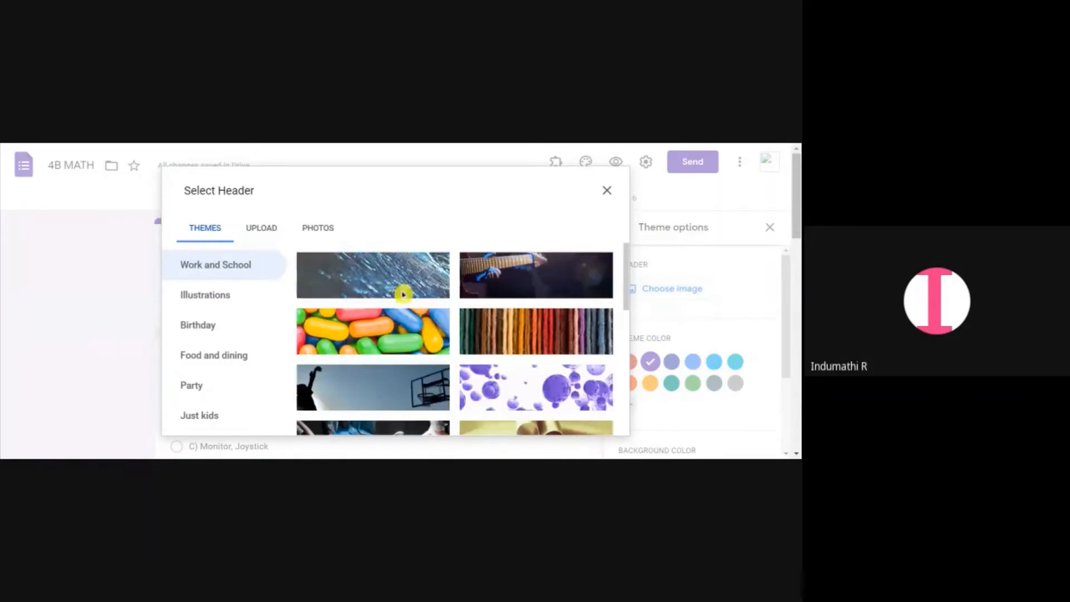
left_click(277, 237)
left_click(412, 379)
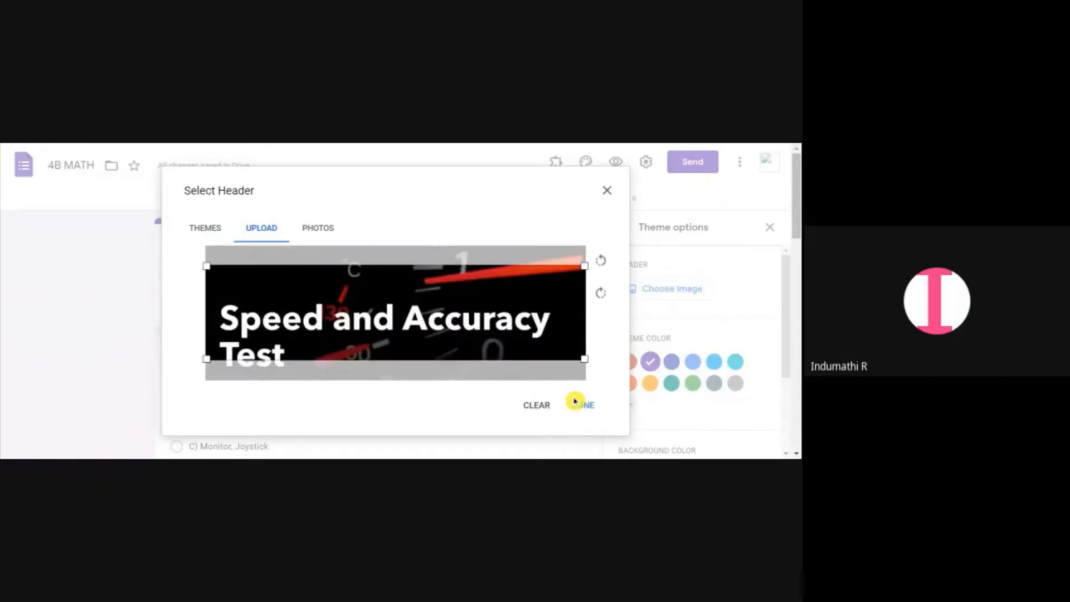
left_click_drag(489, 338, 490, 355)
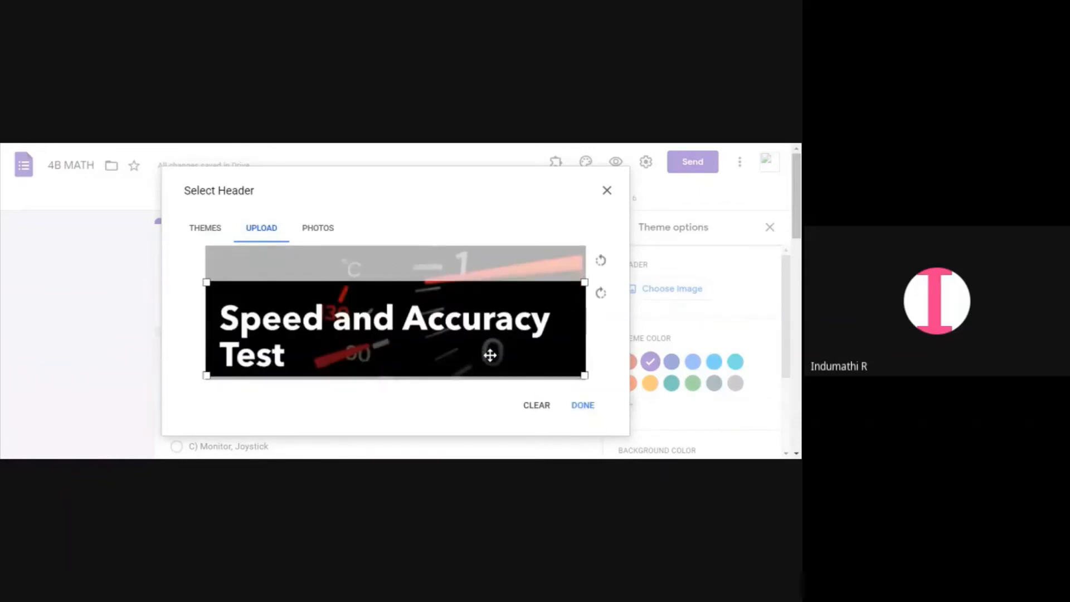
left_click(580, 405)
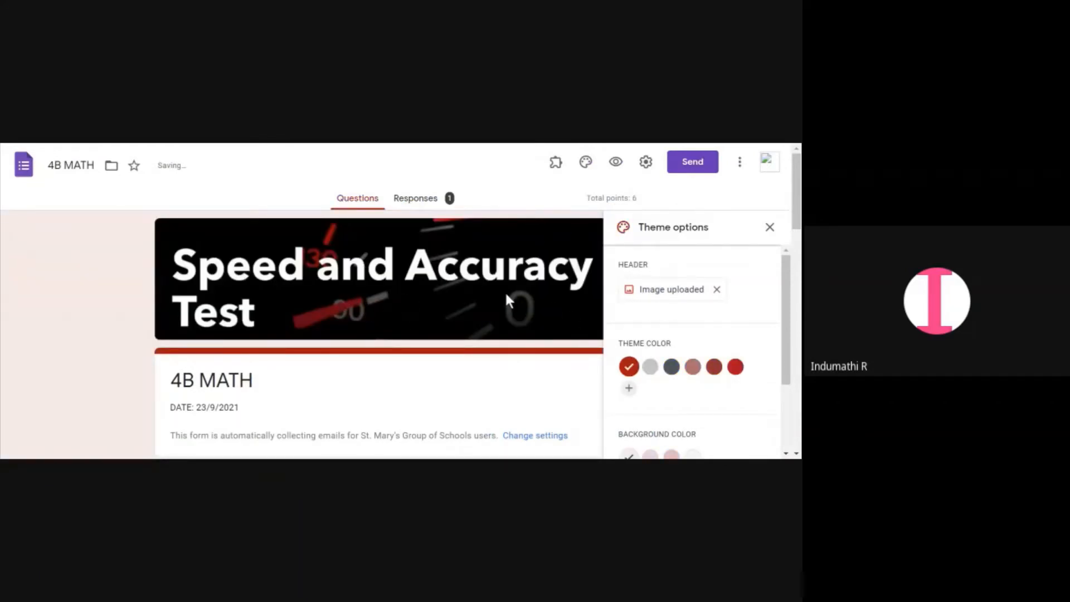
Add a custom green theme color with hex #00ff62
scroll(520, 315, "down", 4)
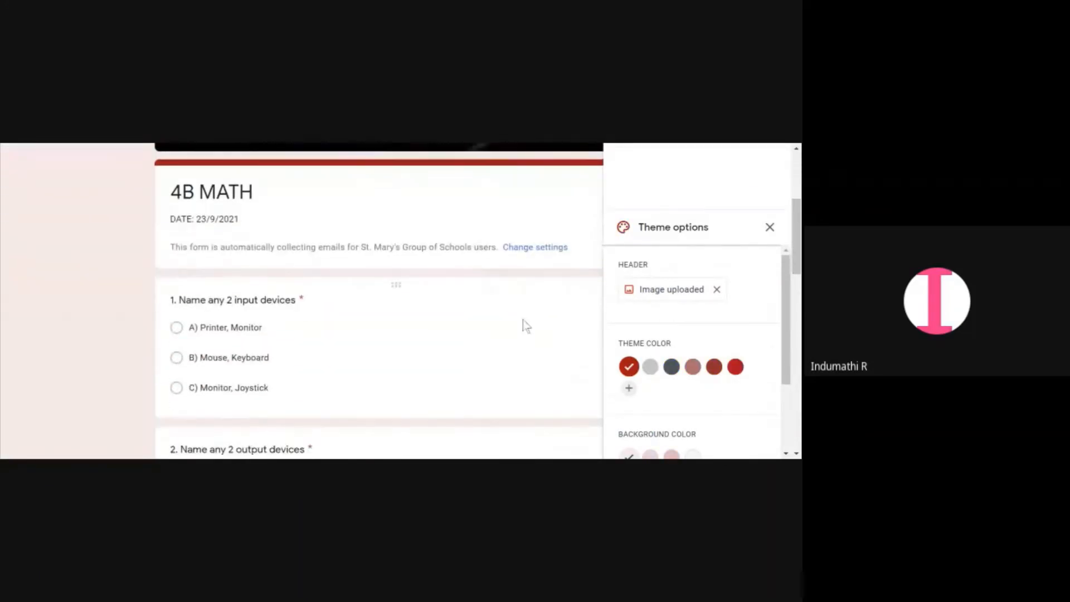
scroll(524, 322, "up", 4)
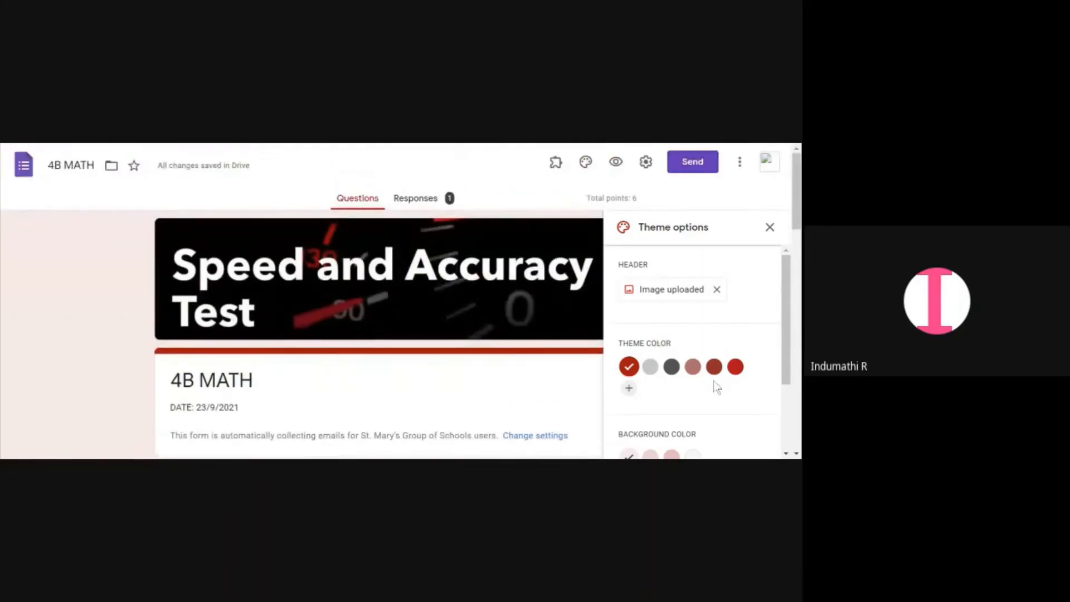
scroll(713, 379, "down", 1)
left_click(630, 282)
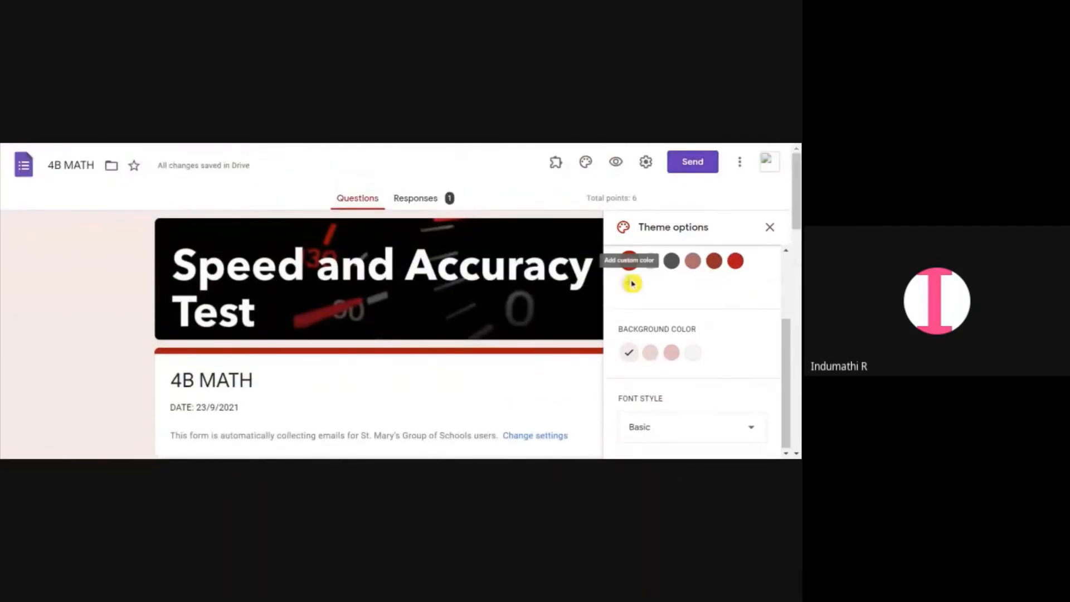
left_click(678, 341)
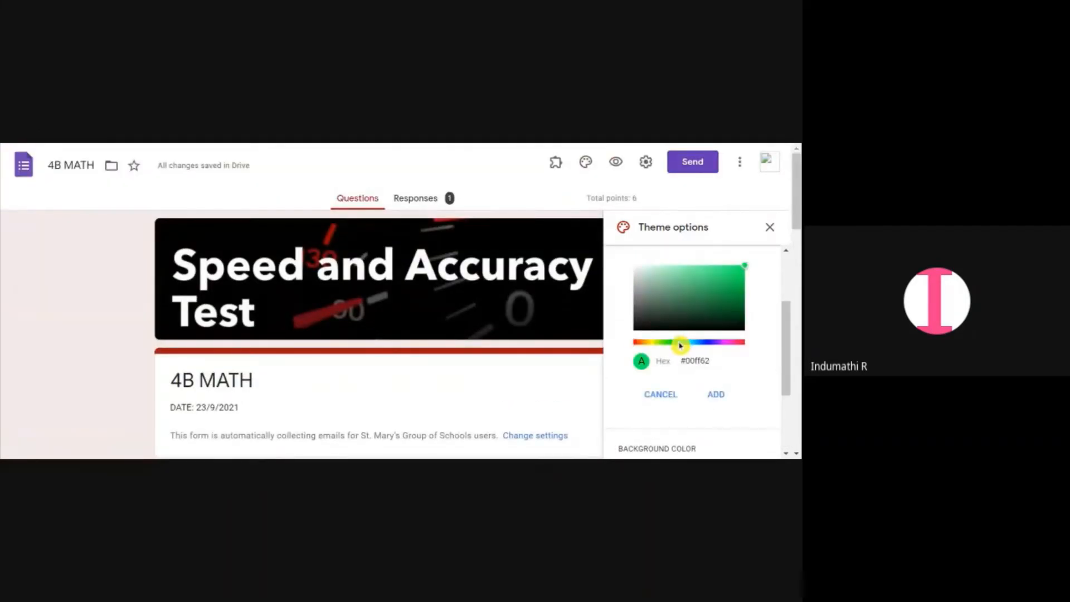
left_click(715, 394)
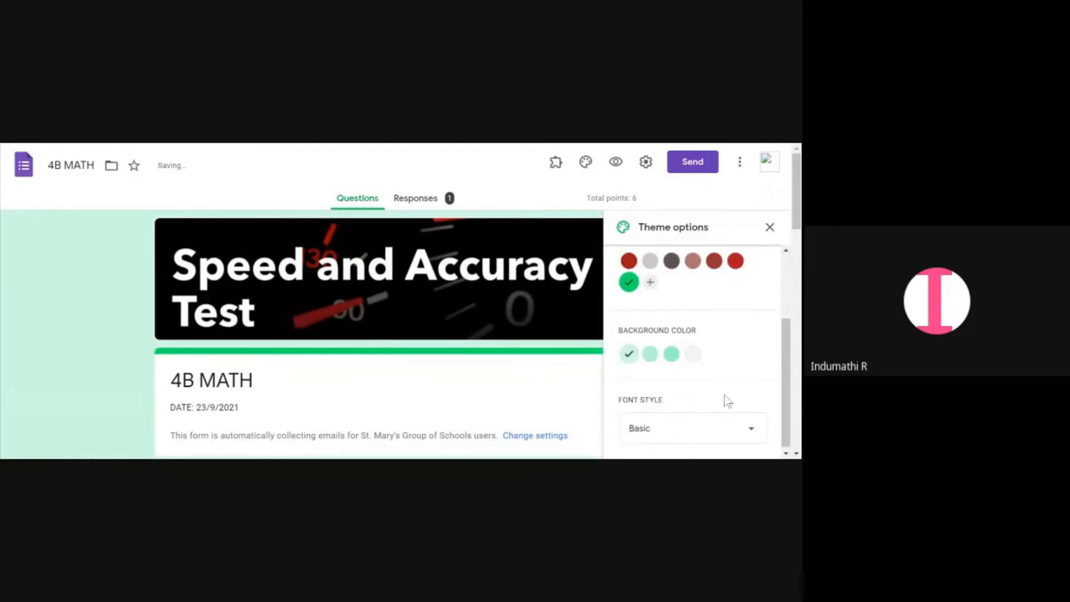
Set the background color to the lightest option and close the theme options
left_click(671, 354)
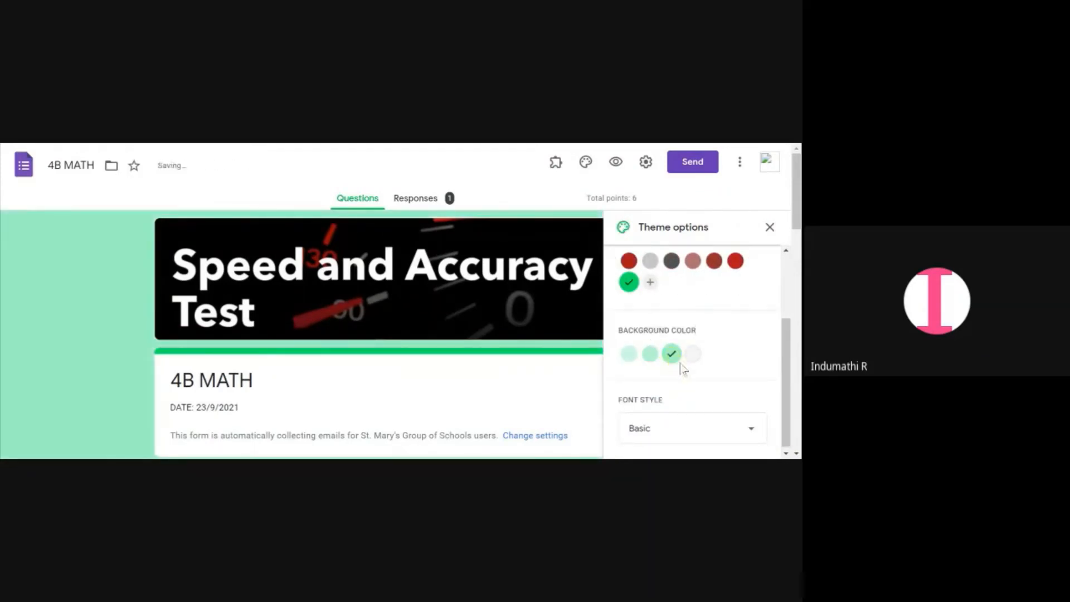
left_click(649, 354)
left_click(690, 355)
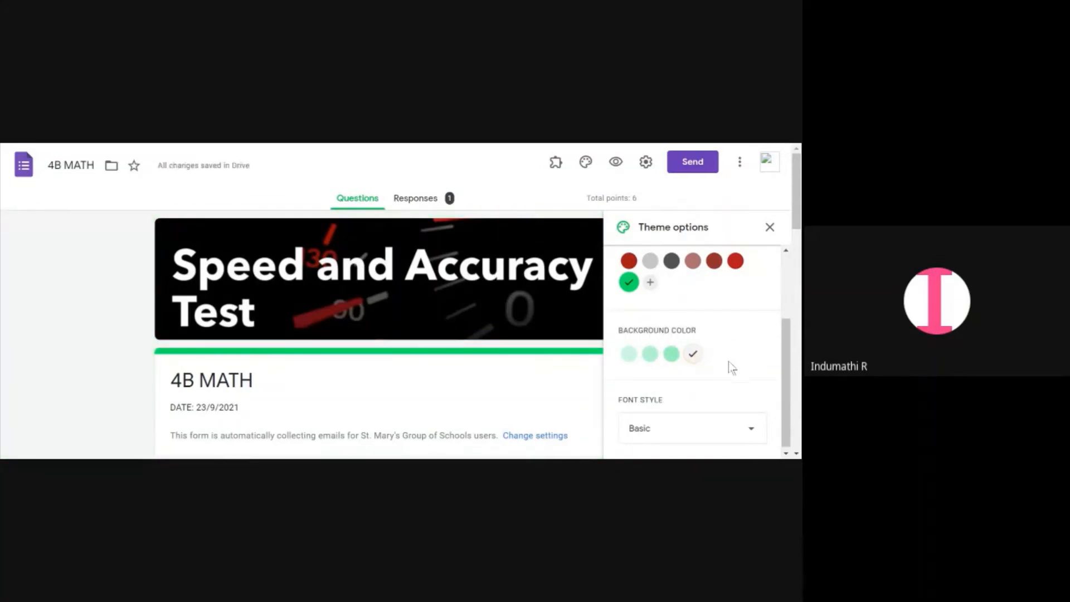
scroll(759, 350, "up", 2)
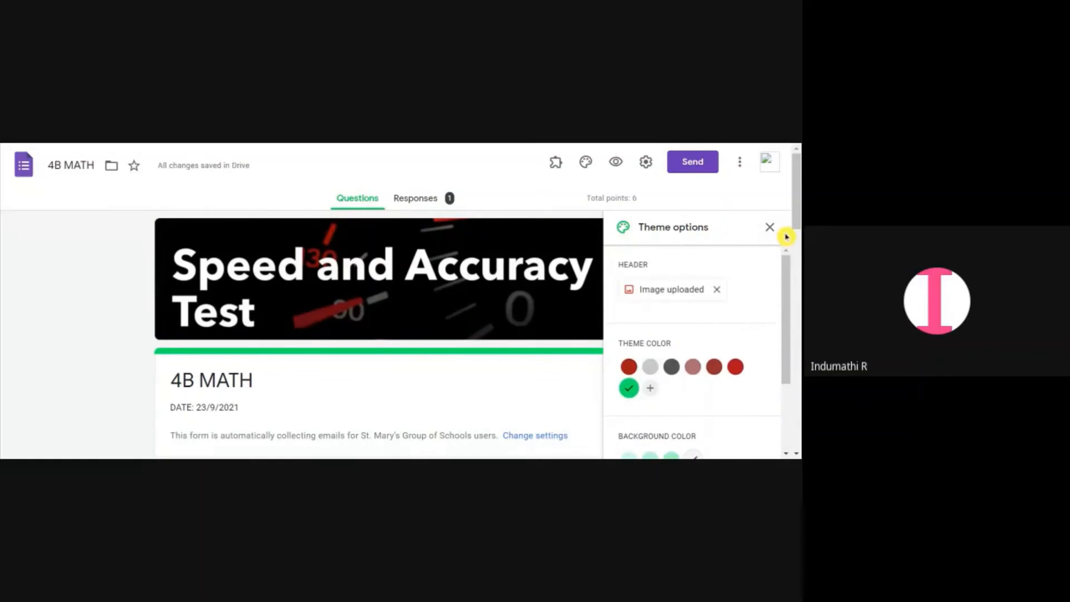
left_click(769, 227)
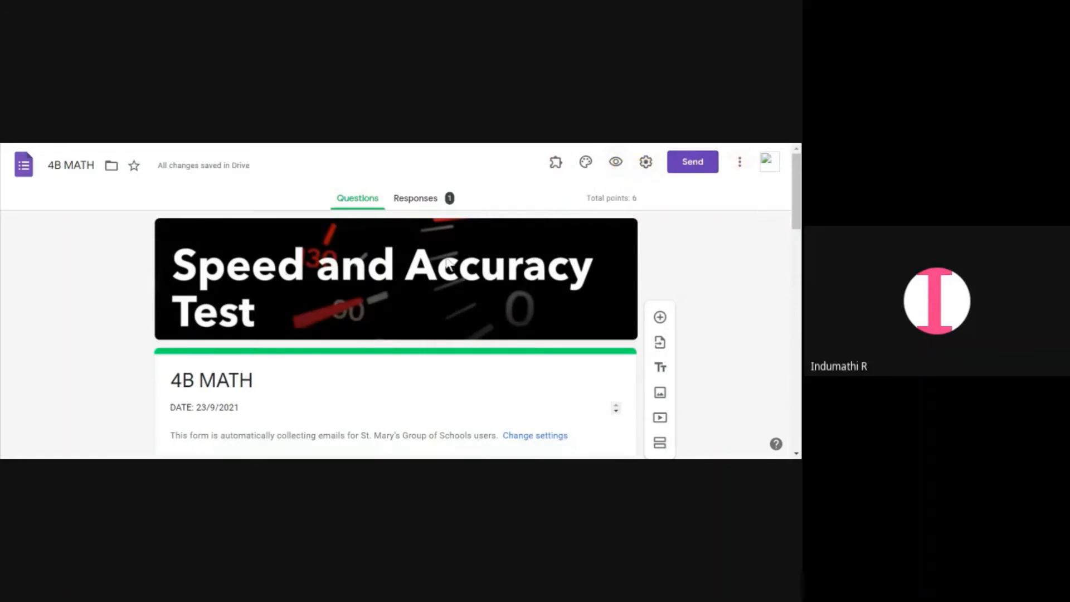
Switch to the responses and review the individual response with the new theme
left_click(446, 210)
left_click(73, 165)
left_click(434, 208)
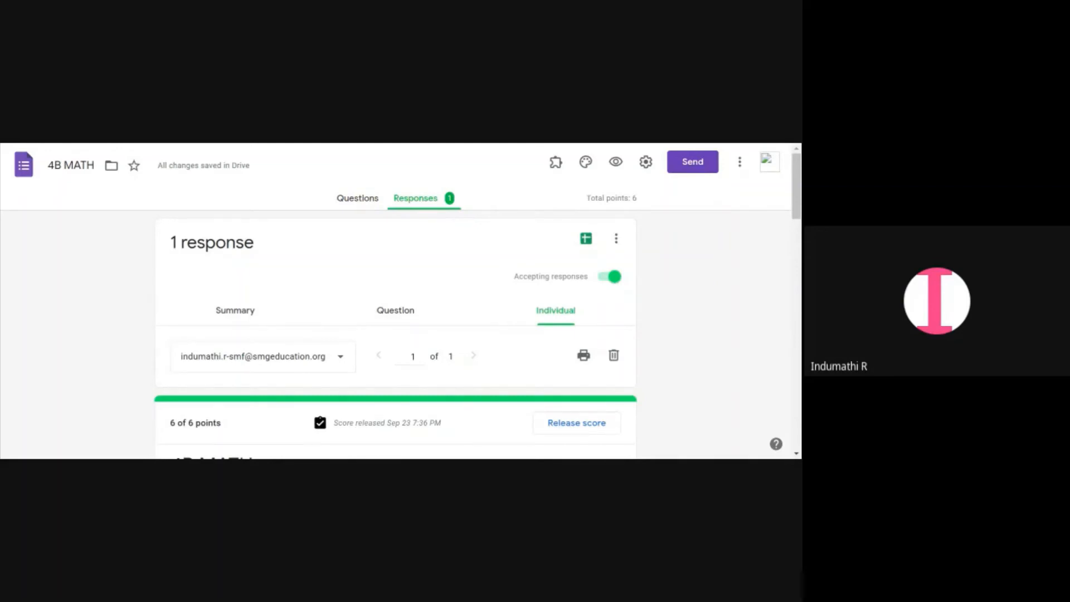
scroll(430, 218, "down", 3)
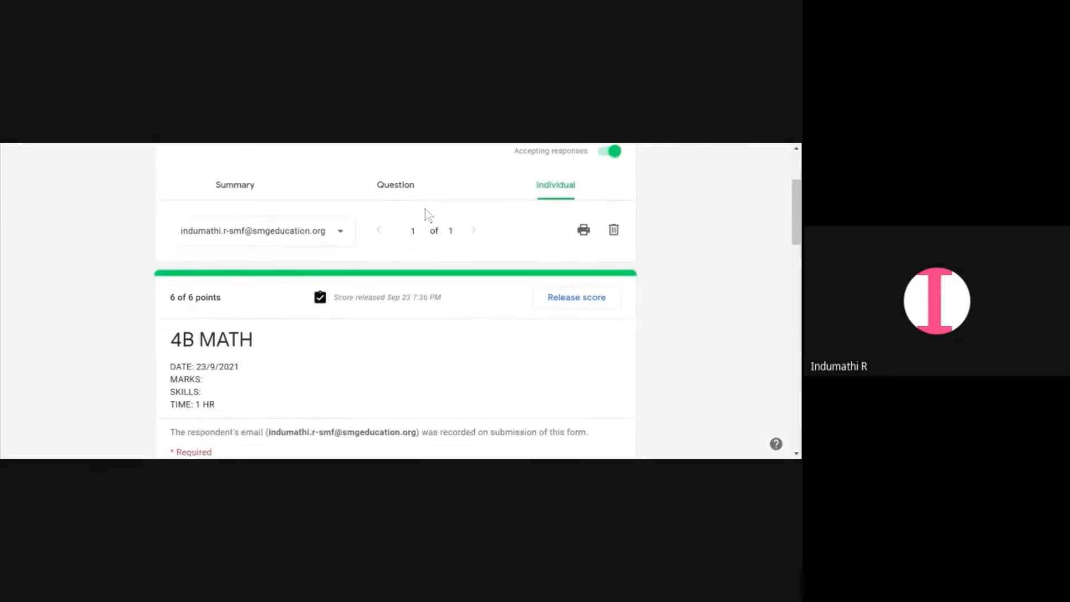
scroll(425, 210, "up", 3)
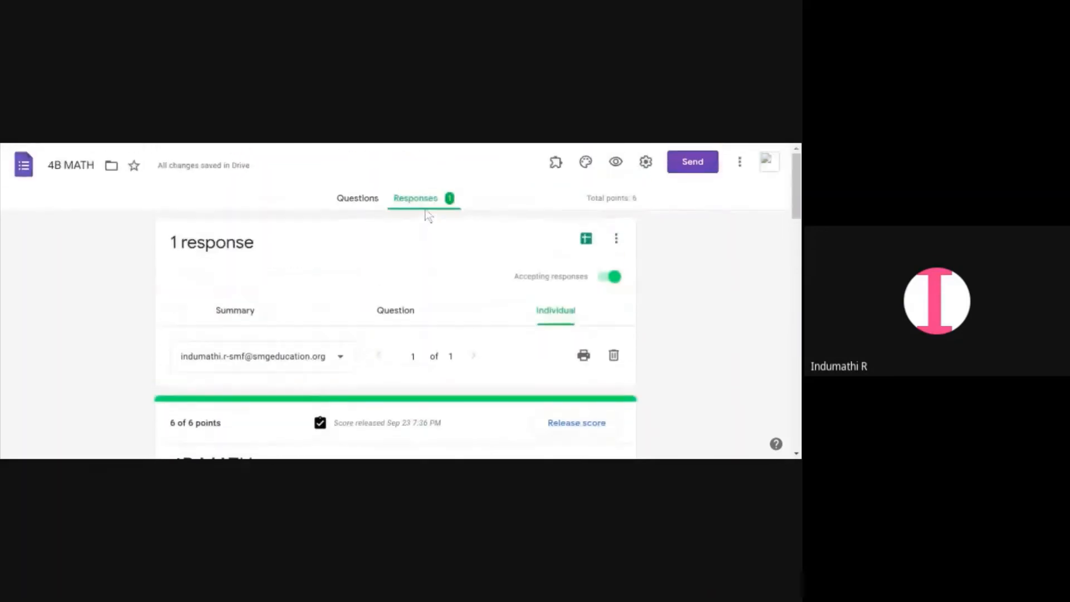
left_click(342, 204)
left_click(429, 208)
scroll(406, 336, "down", 10)
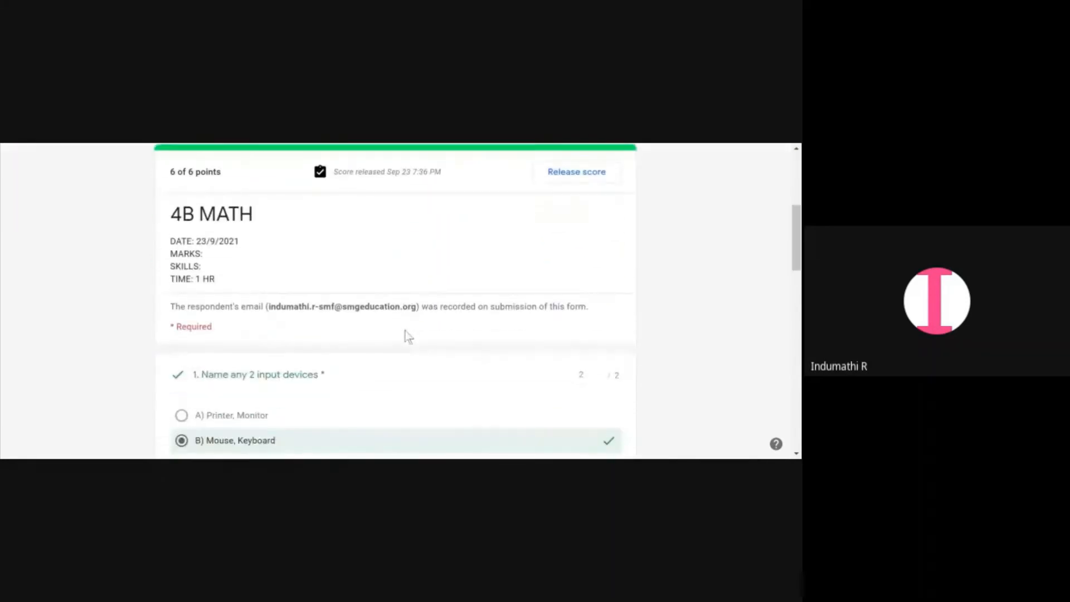
scroll(407, 334, "up", 10)
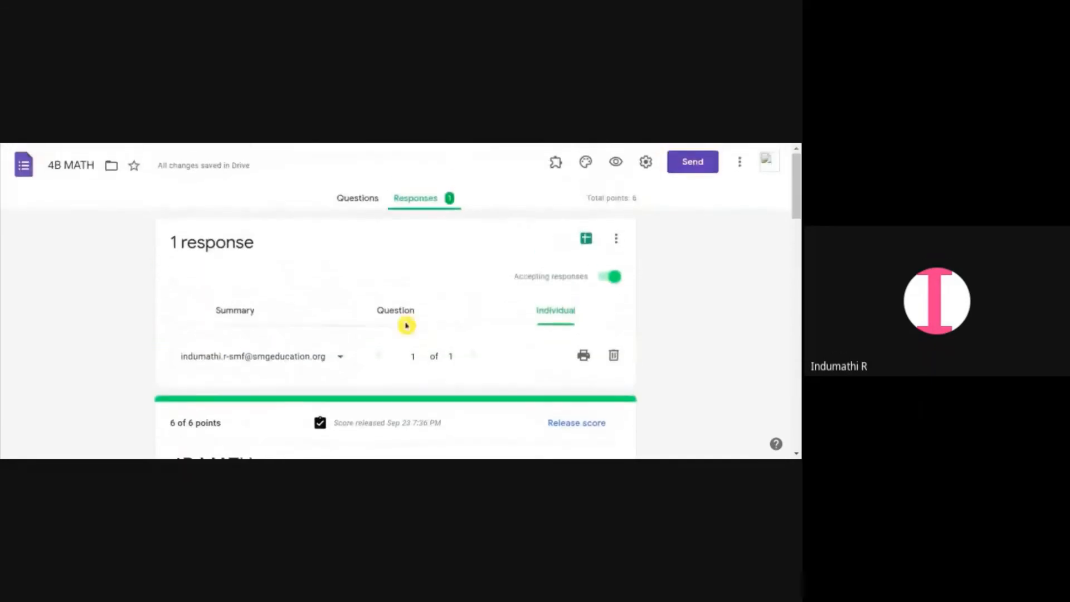
Switch to the per-question view of the responses and review the answers to the first question
left_click(397, 310)
scroll(402, 318, "down", 4)
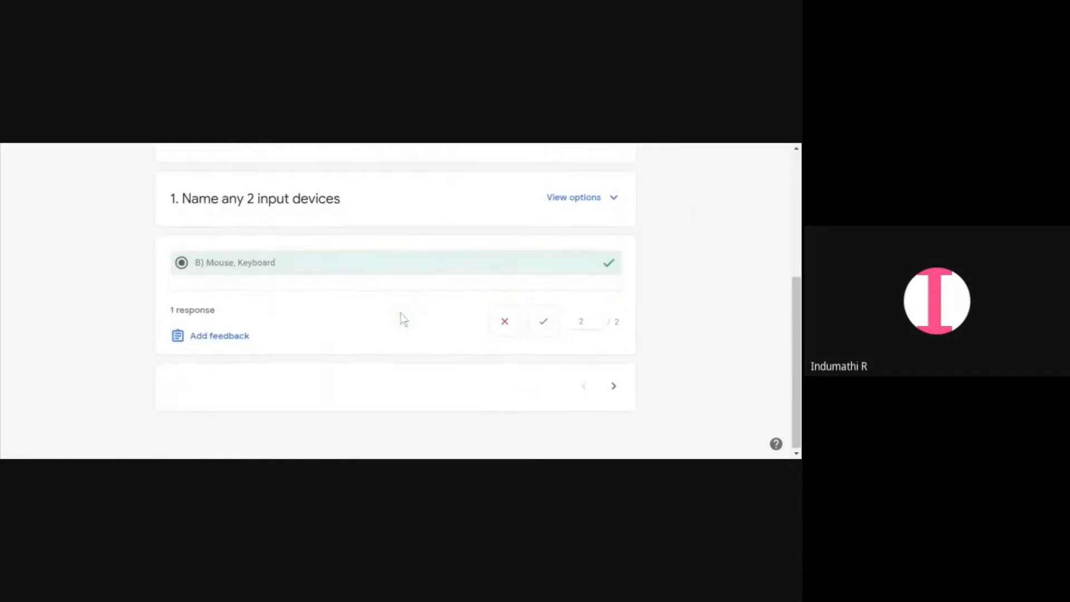
scroll(334, 295, "up", 4)
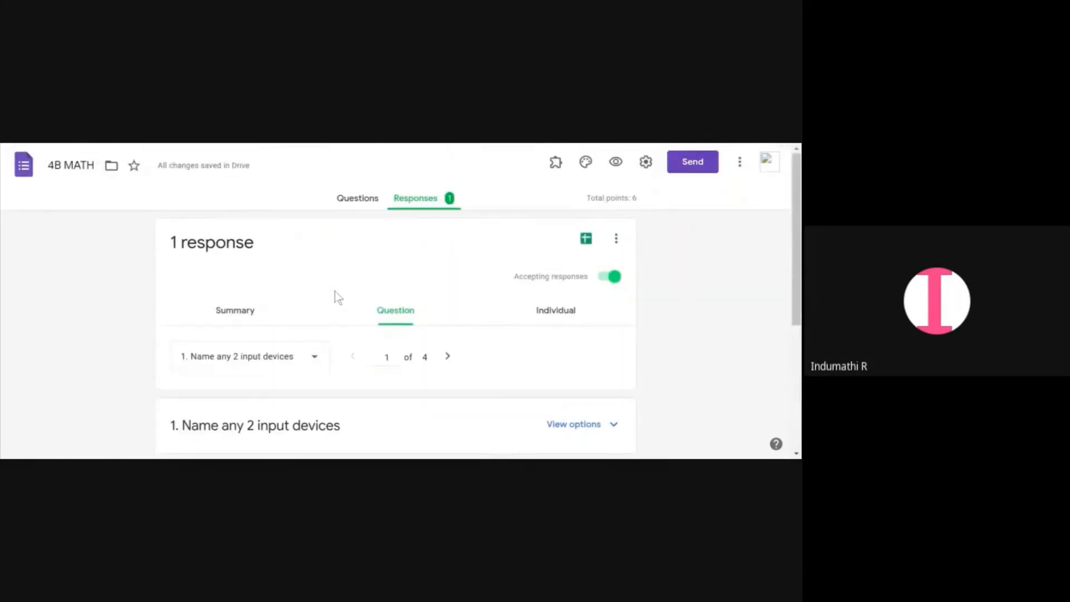
Open the response summary and scroll through the insights, scores table and per-question answer charts
left_click(289, 312)
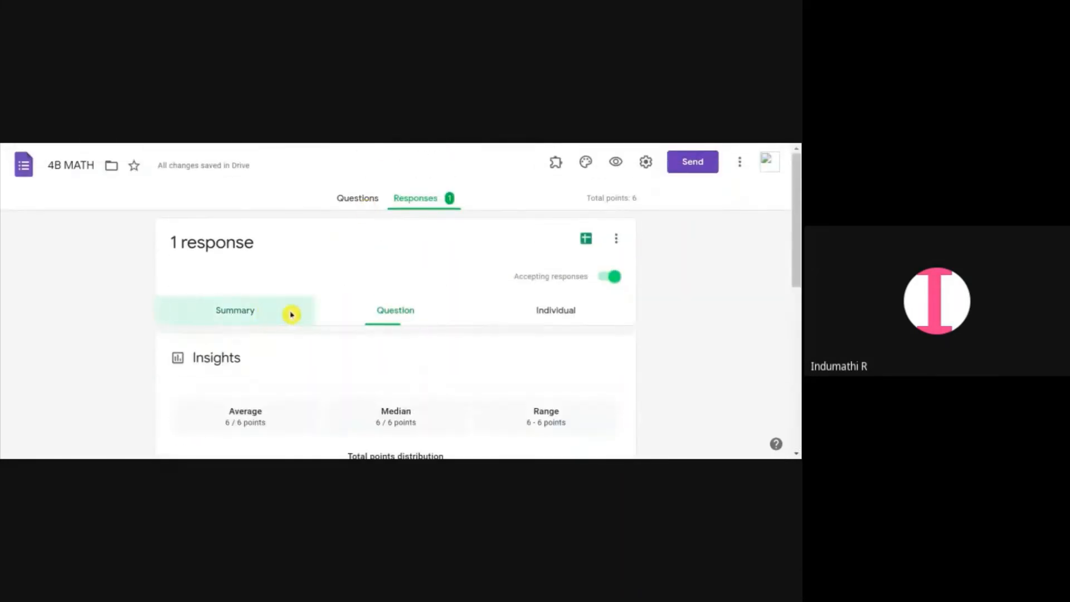
scroll(351, 323, "down", 5)
scroll(357, 327, "down", 3)
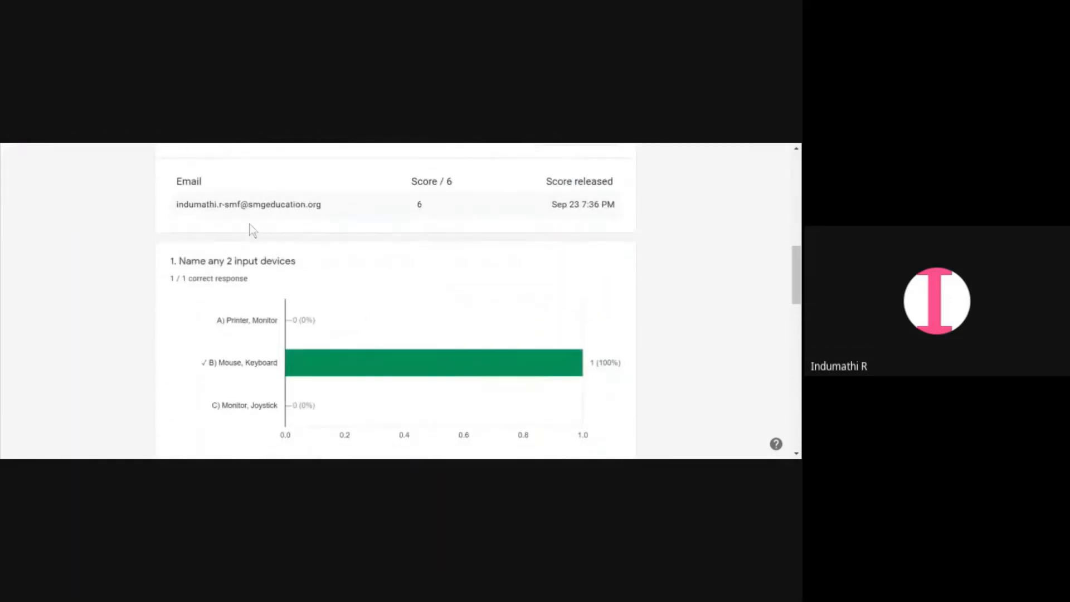
scroll(268, 220, "down", 3)
scroll(284, 239, "up", 6)
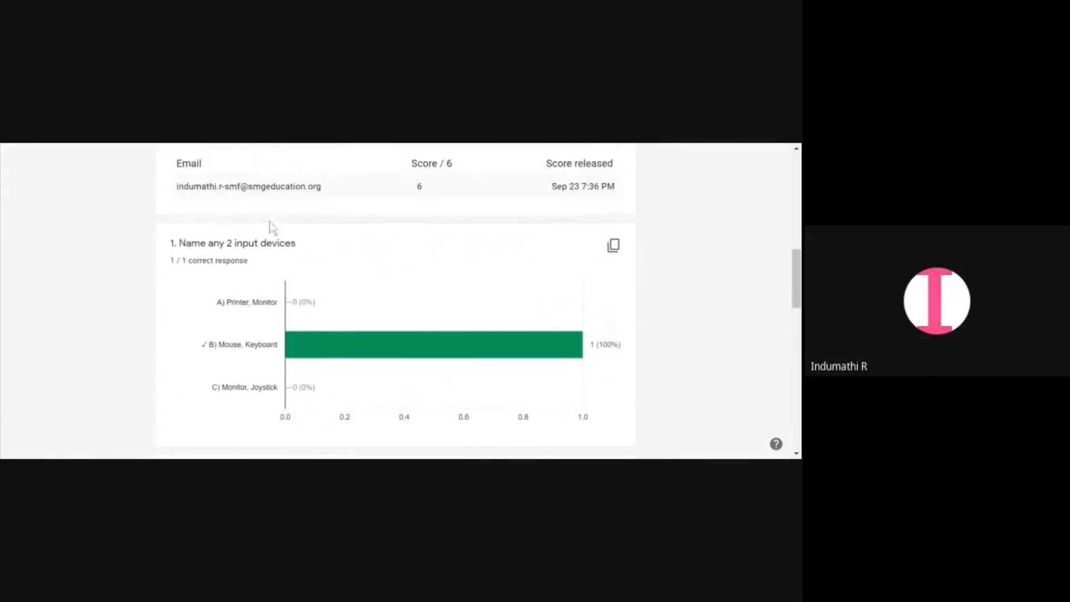
scroll(329, 277, "up", 2)
scroll(329, 279, "down", 8)
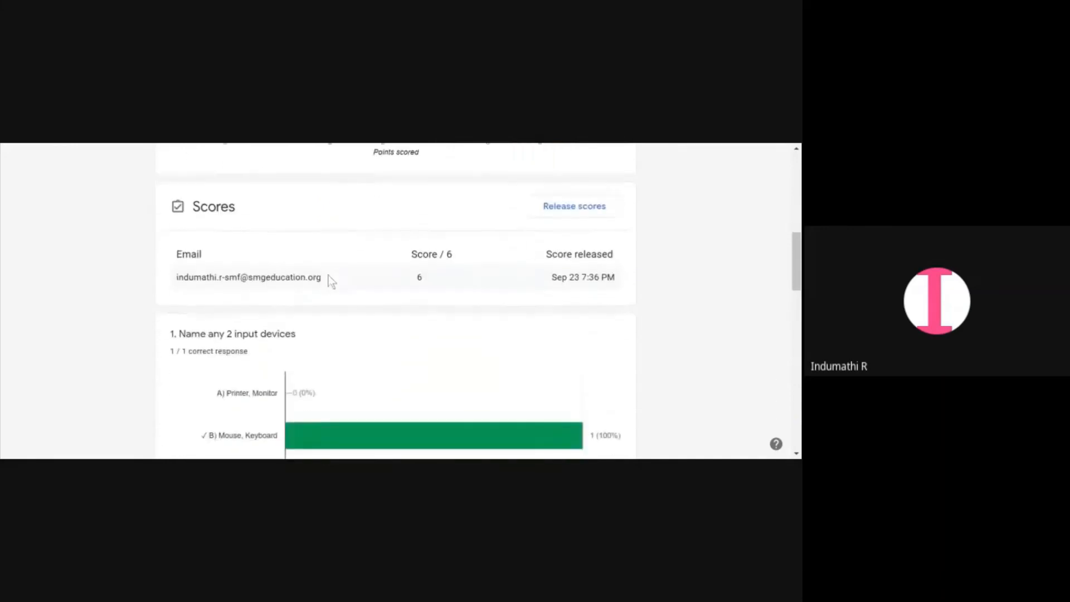
scroll(329, 283, "down", 10)
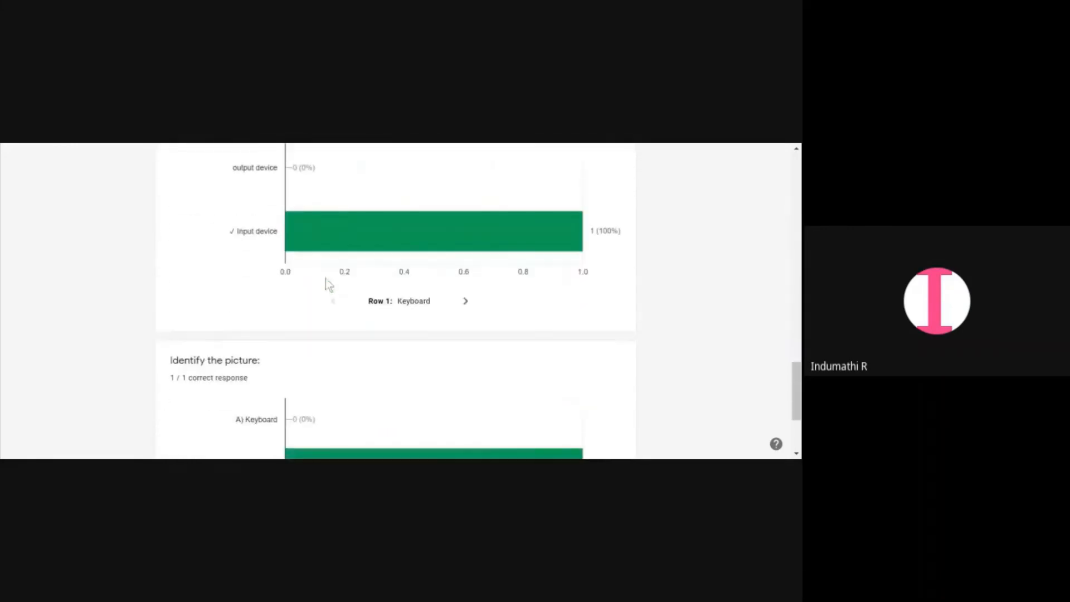
scroll(327, 280, "up", 10)
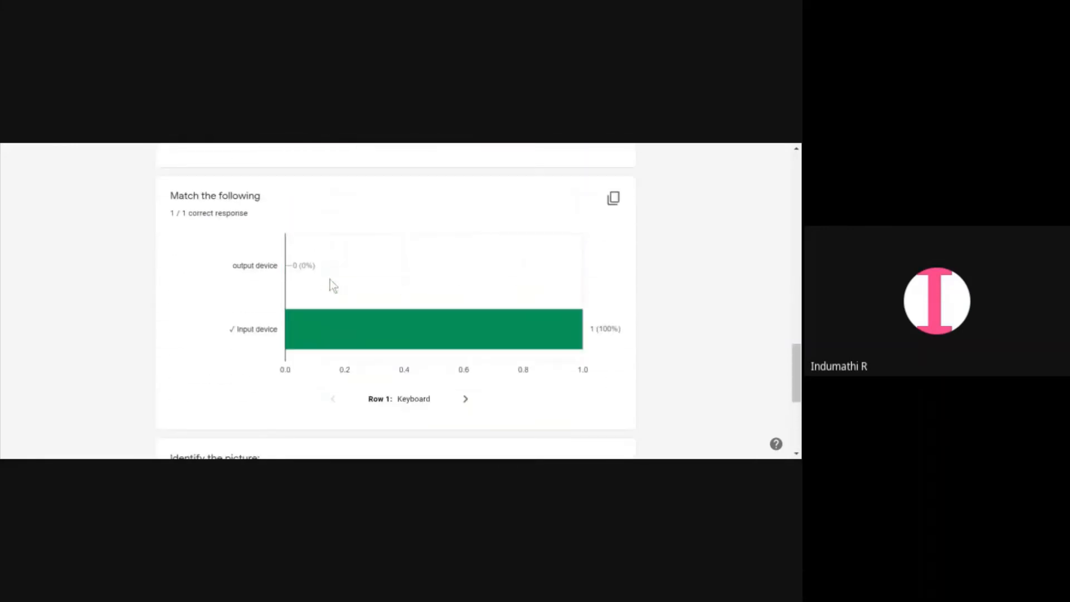
scroll(330, 281, "up", 10)
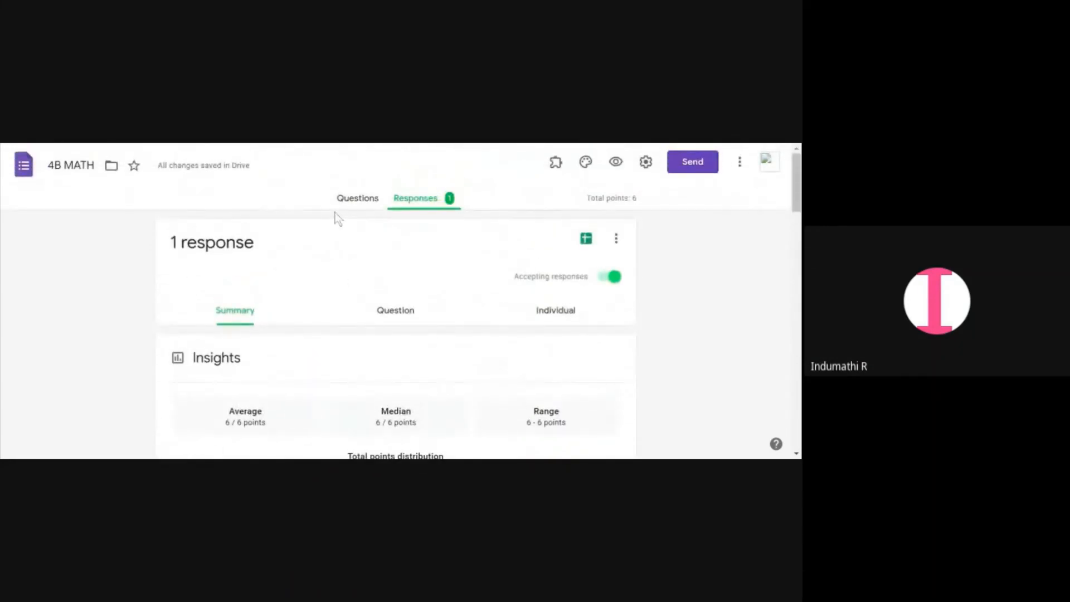
In the ORDINALS GR.1 B form's responses, turn off accepting responses
left_click(352, 200)
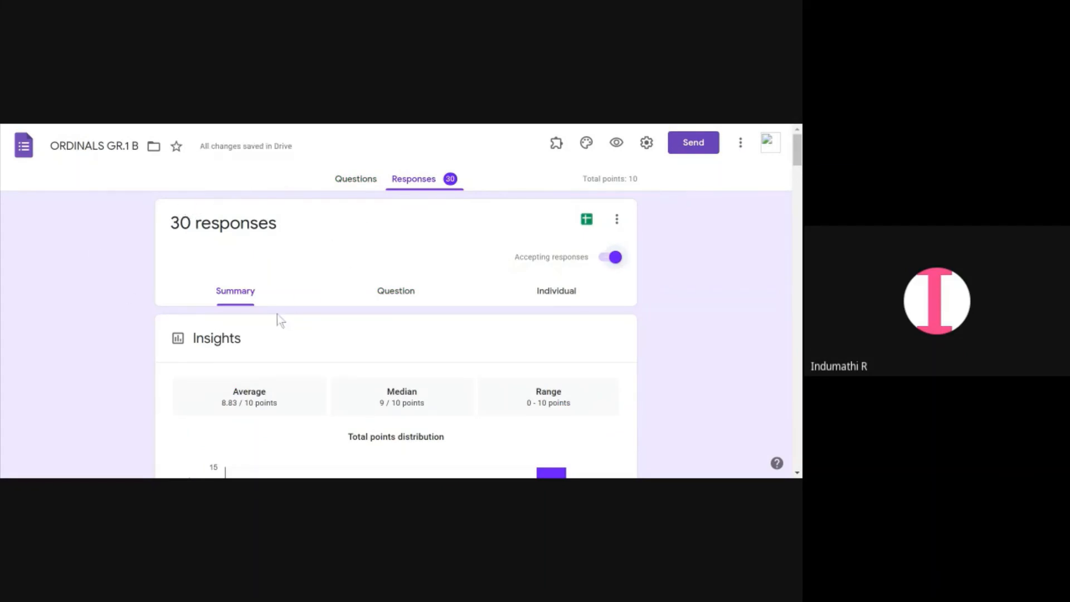
left_click(274, 279)
left_click(566, 287)
left_click(611, 258)
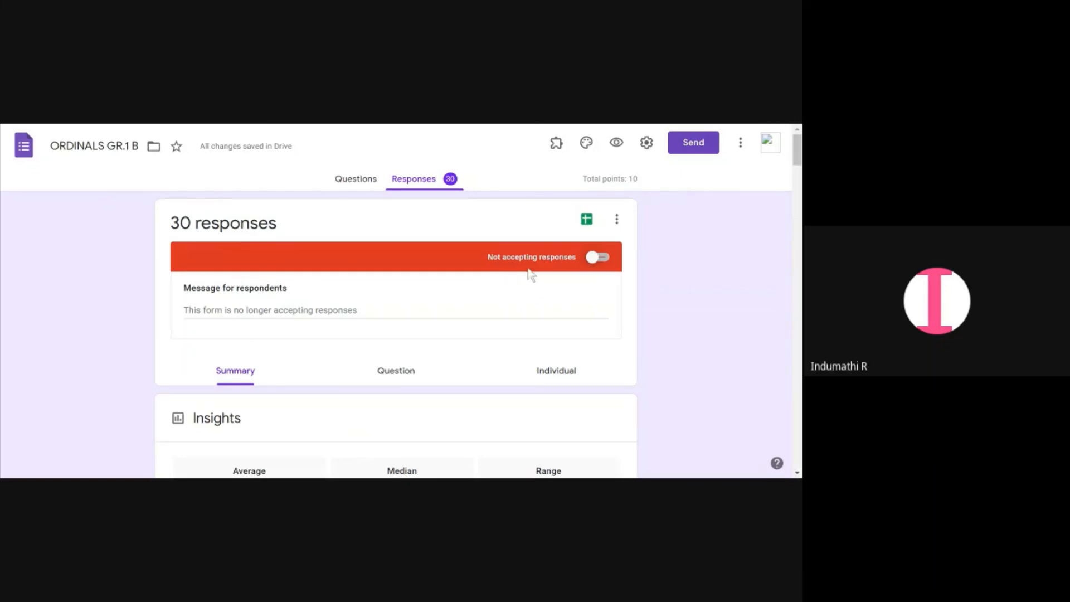
left_click(605, 259)
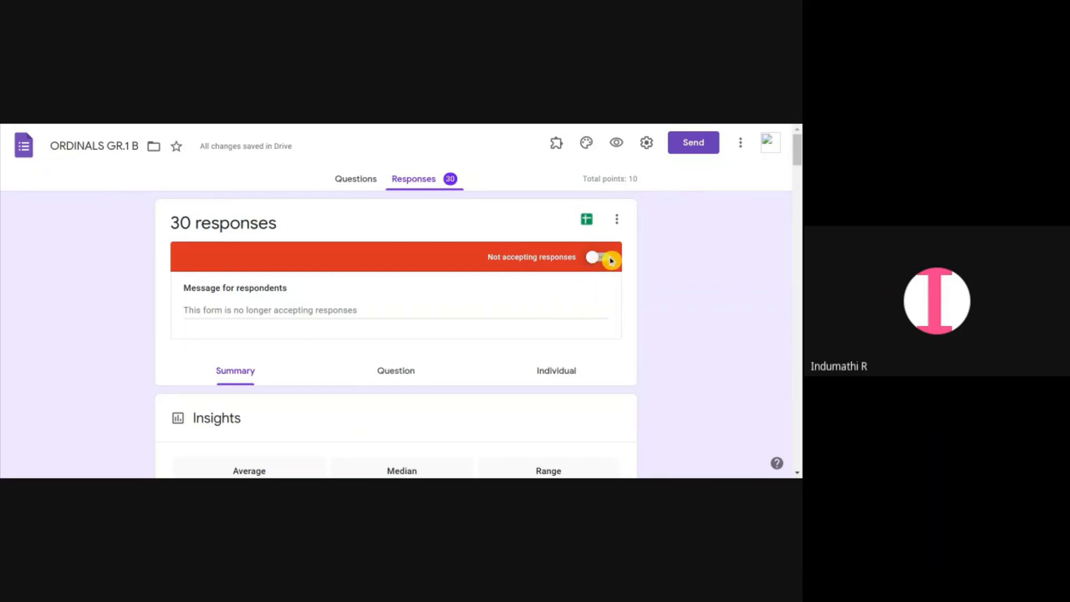